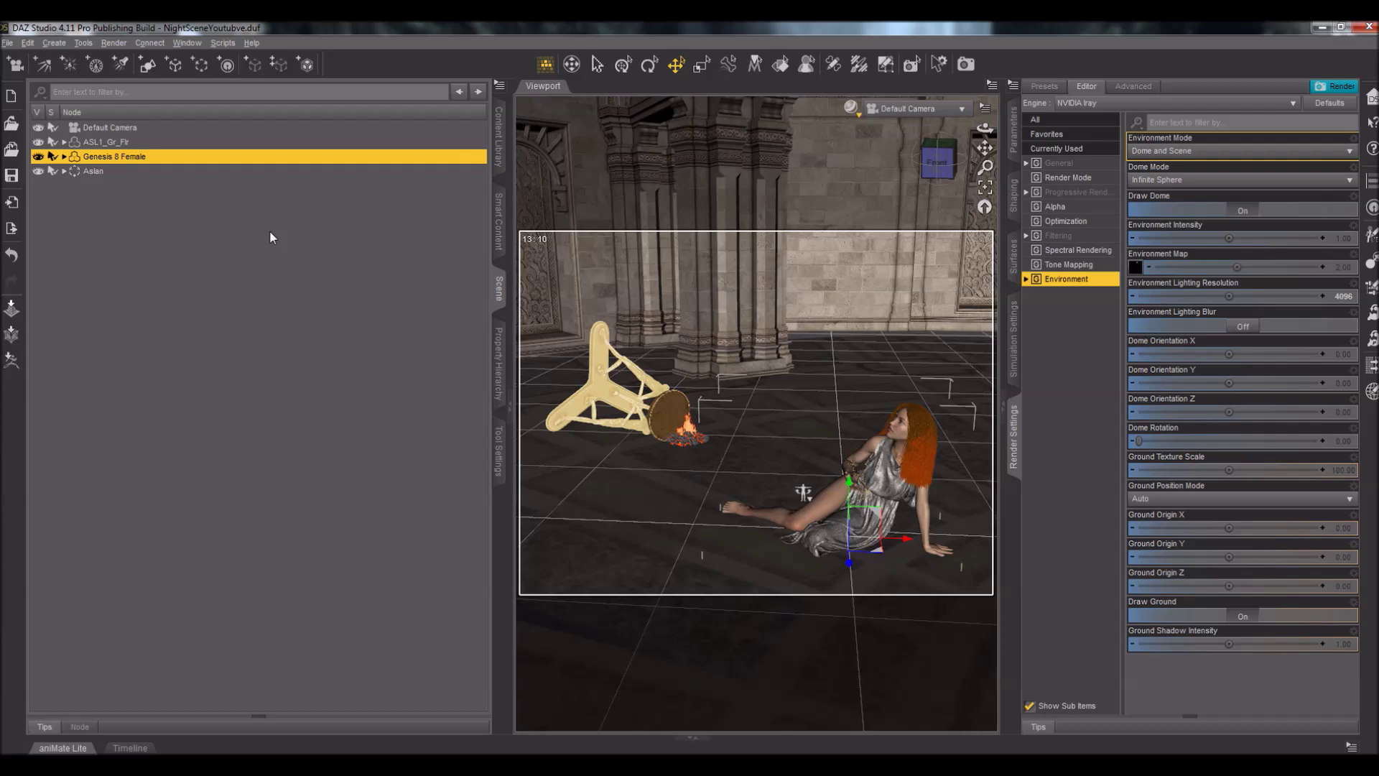
Step: Preview the scene with NVIDIA Iray lighting, then return to the texture-shaded viewport
{"action": "left_click_drag", "start_coordinate": [502, 248], "coordinate": [832, 215]}
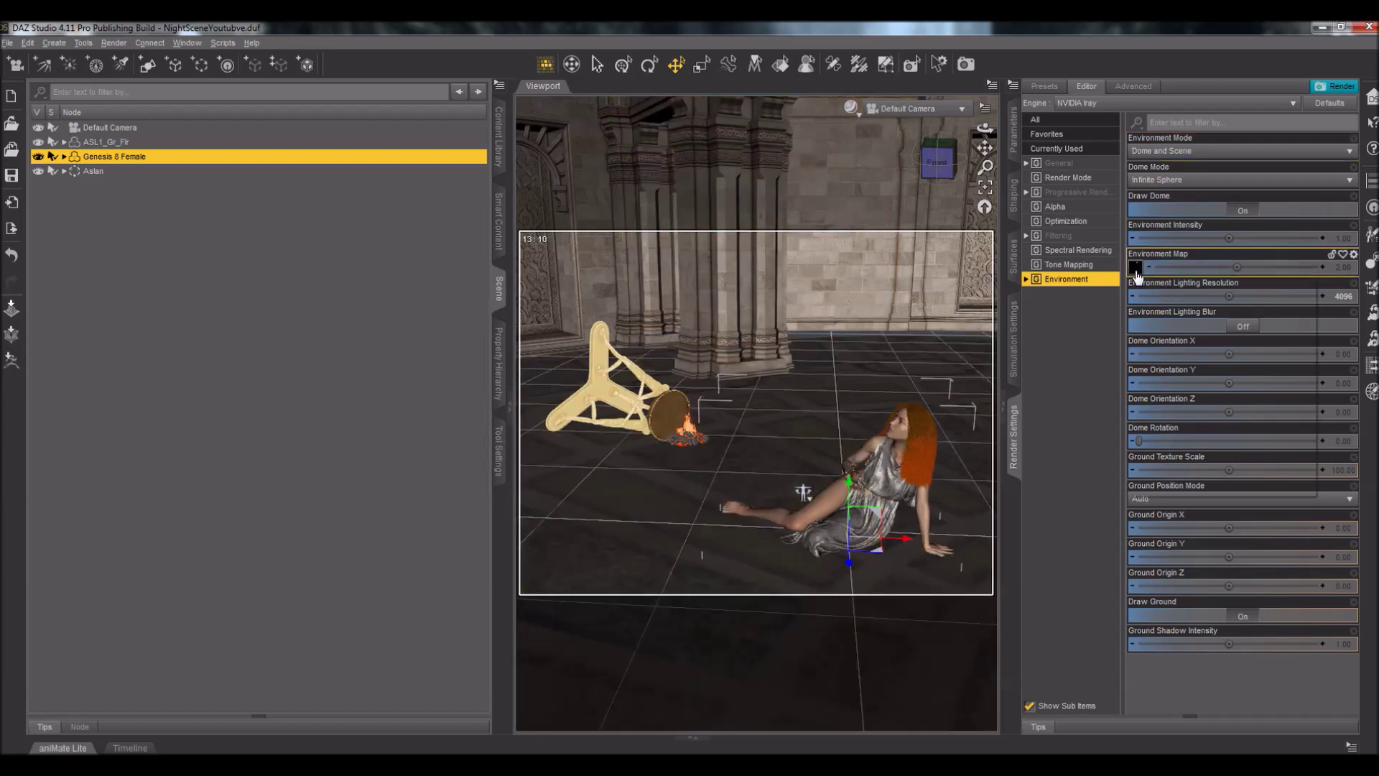
{"action": "mouse_move", "coordinate": [1135, 275]}
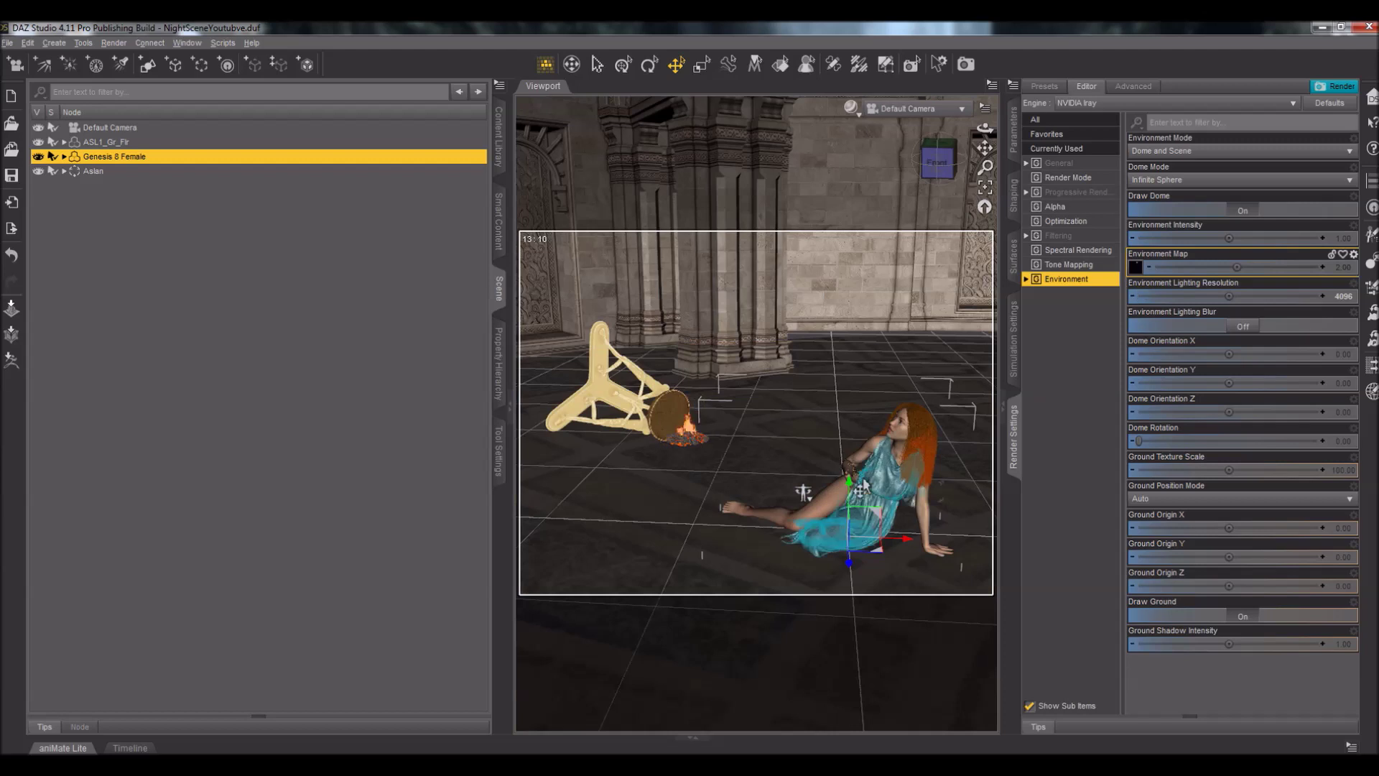
{"action": "left_click", "coordinate": [851, 107]}
{"action": "left_click", "coordinate": [847, 279]}
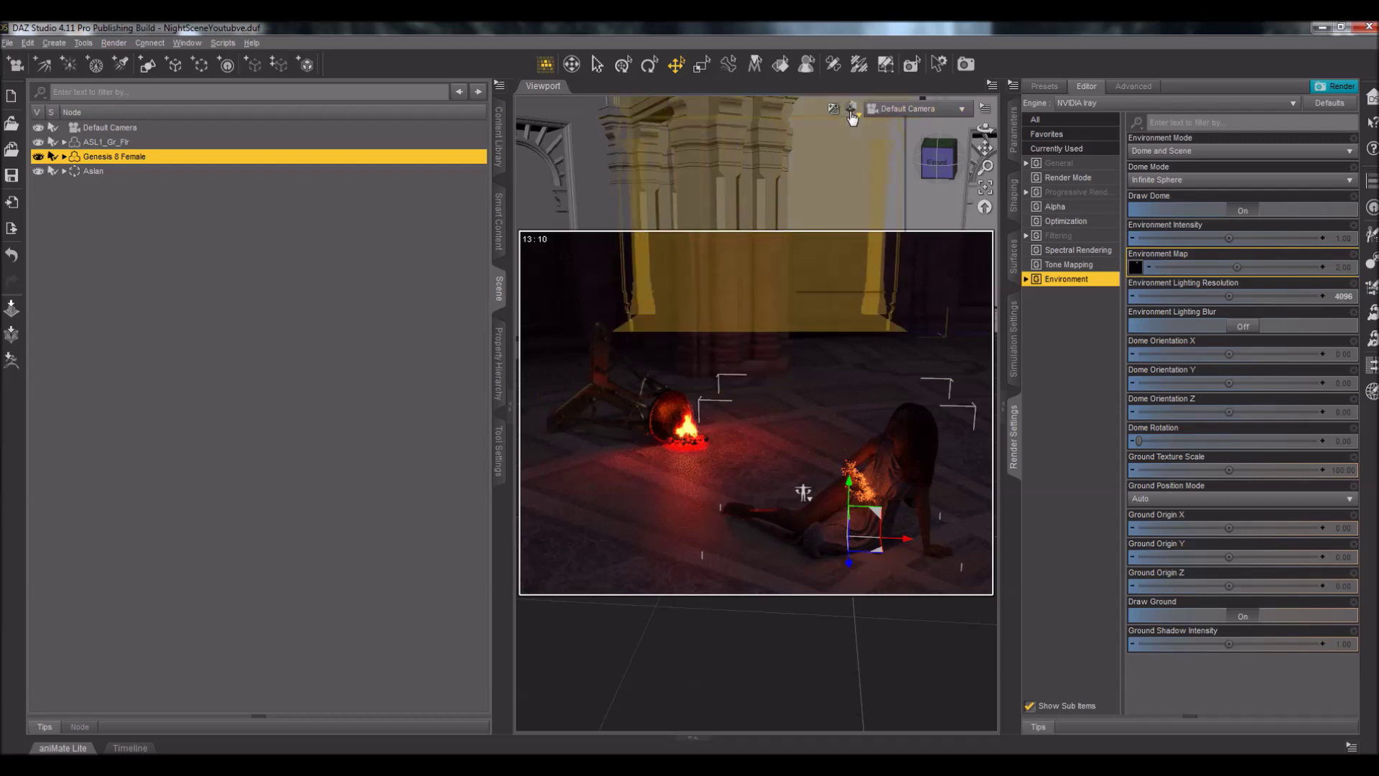
{"action": "left_click", "coordinate": [854, 109]}
{"action": "left_click", "coordinate": [861, 252]}
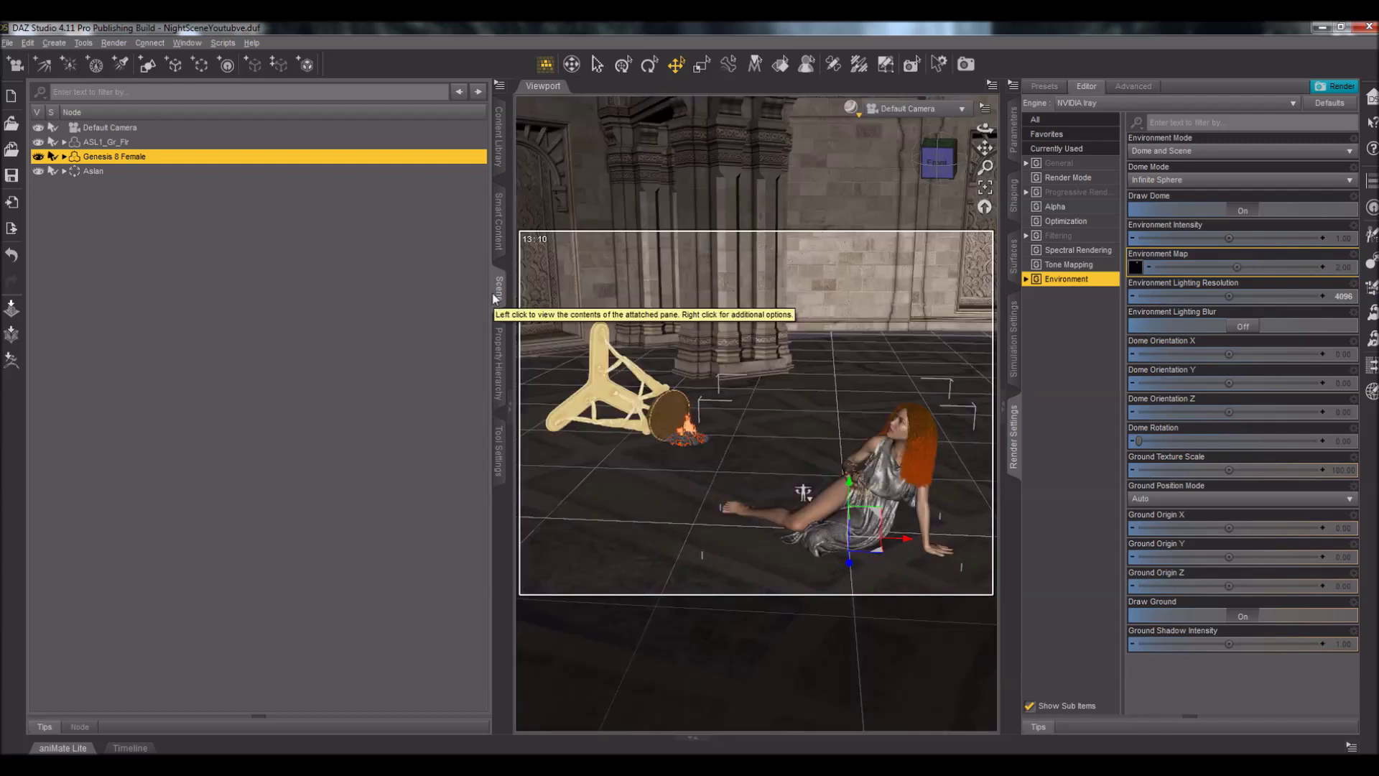
Step: Collapse the DAZ 3D content folder and add a new spotlight to the scene
{"action": "left_click", "coordinate": [498, 144]}
{"action": "double_click", "coordinate": [237, 149]}
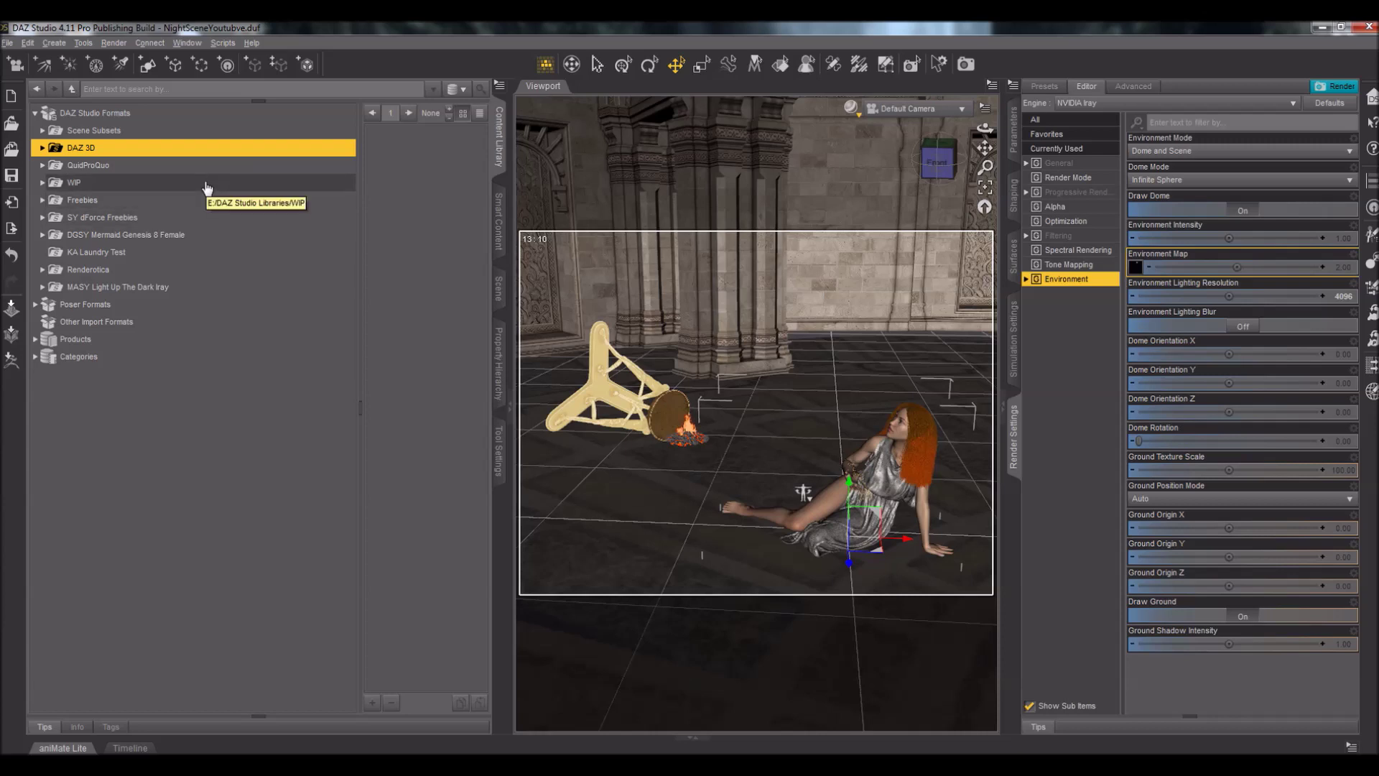
{"action": "left_click", "coordinate": [54, 42]}
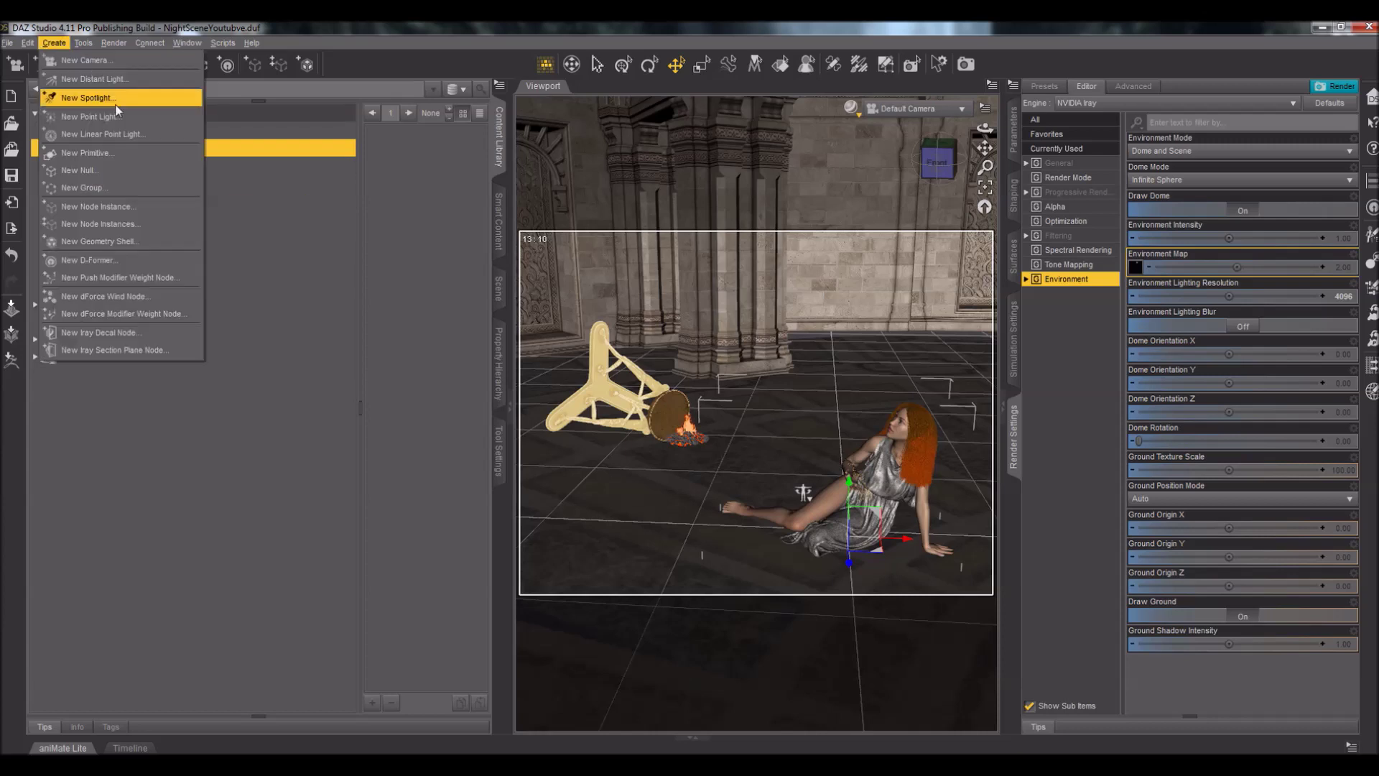
{"action": "left_click", "coordinate": [116, 106]}
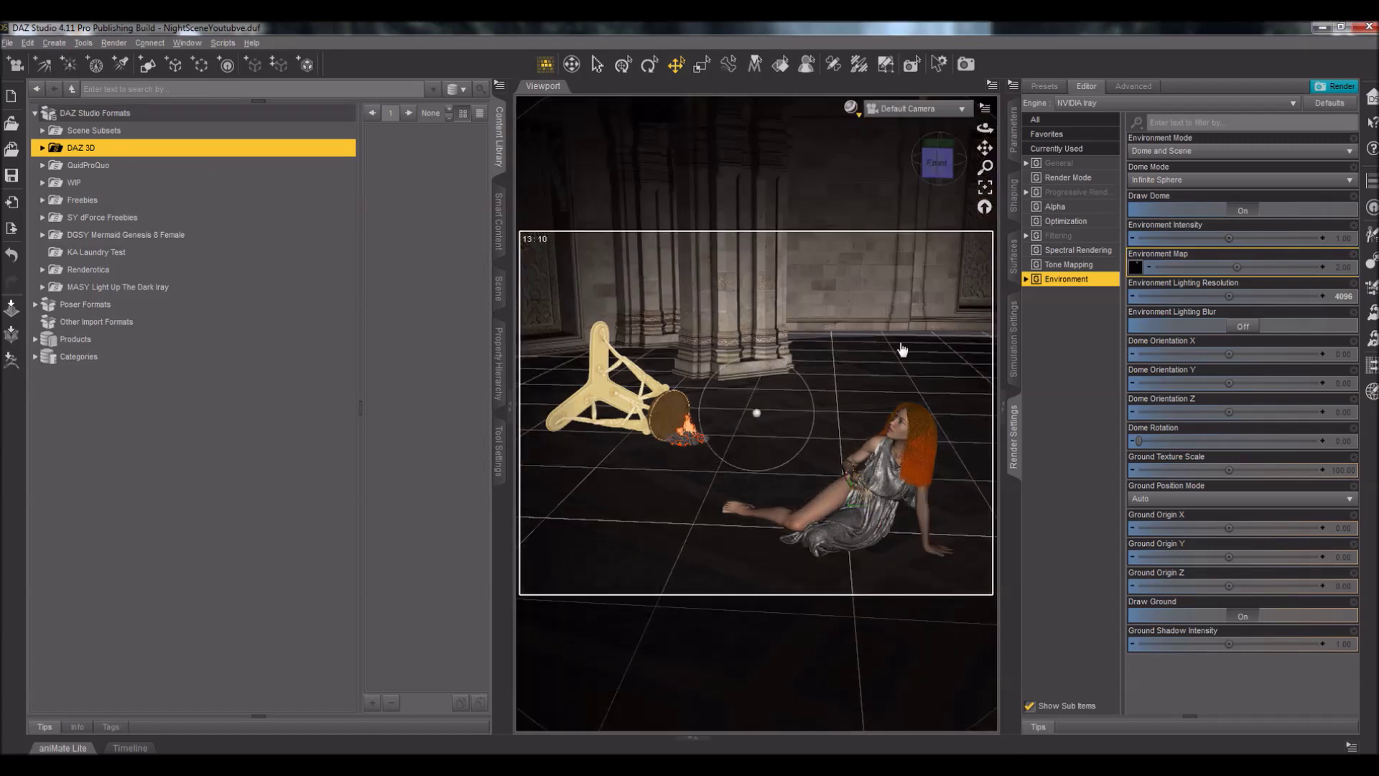
Step: Look through SpotLight 1 and orbit, pan and zoom to aim it at the woman and fire
{"action": "left_click", "coordinate": [500, 291]}
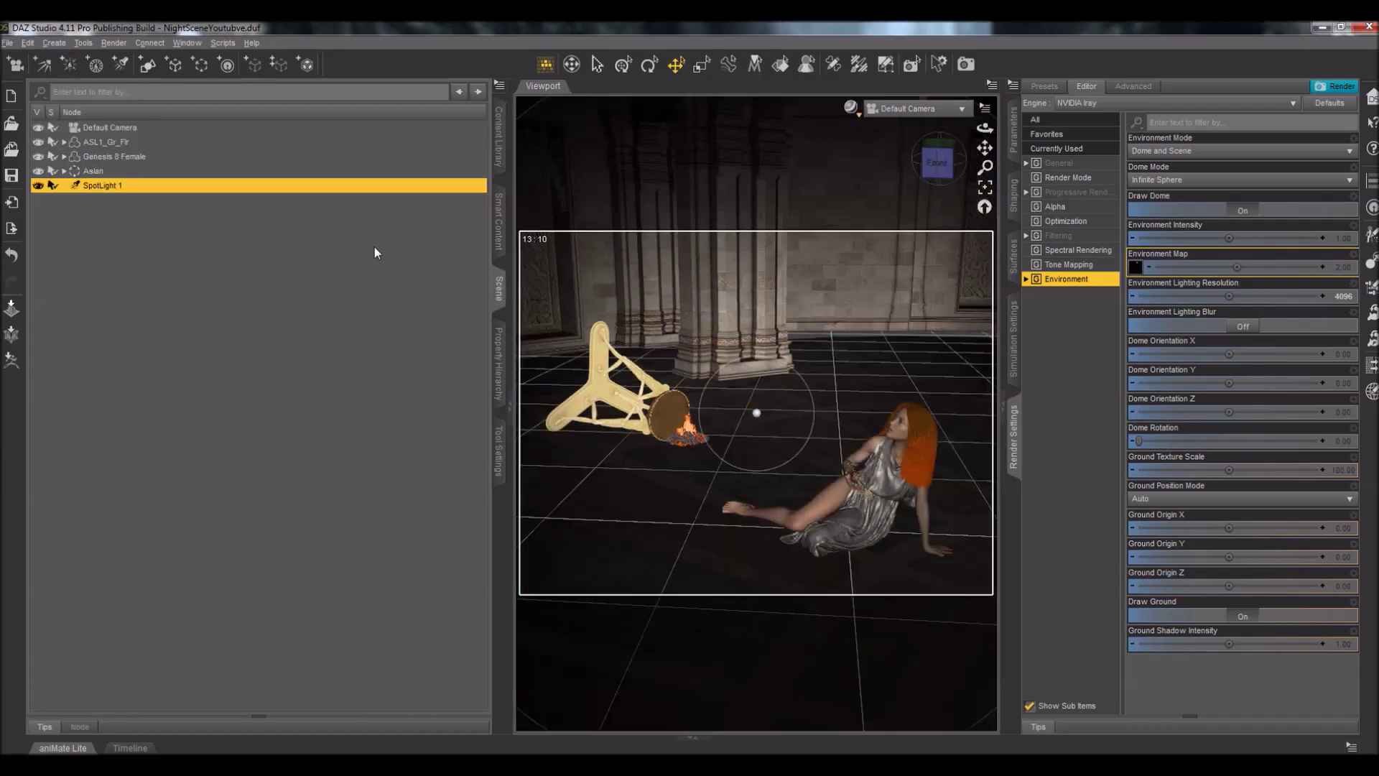
{"action": "left_click", "coordinate": [931, 111]}
{"action": "left_click", "coordinate": [934, 251]}
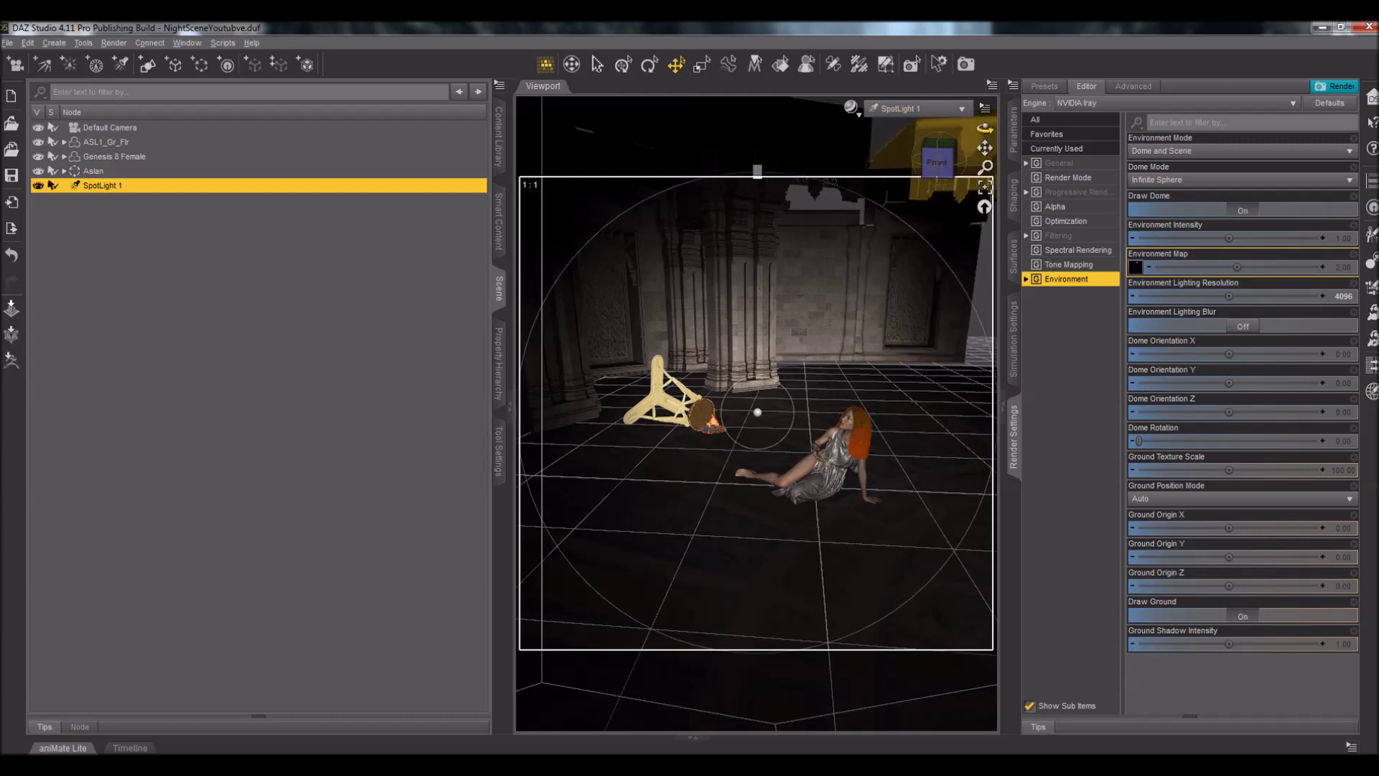
{"action": "mouse_move", "coordinate": [985, 128]}
{"action": "left_mouse_down"}
{"action": "mouse_move", "coordinate": [1002, 129]}
{"action": "mouse_move", "coordinate": [985, 128]}
{"action": "left_mouse_up"}
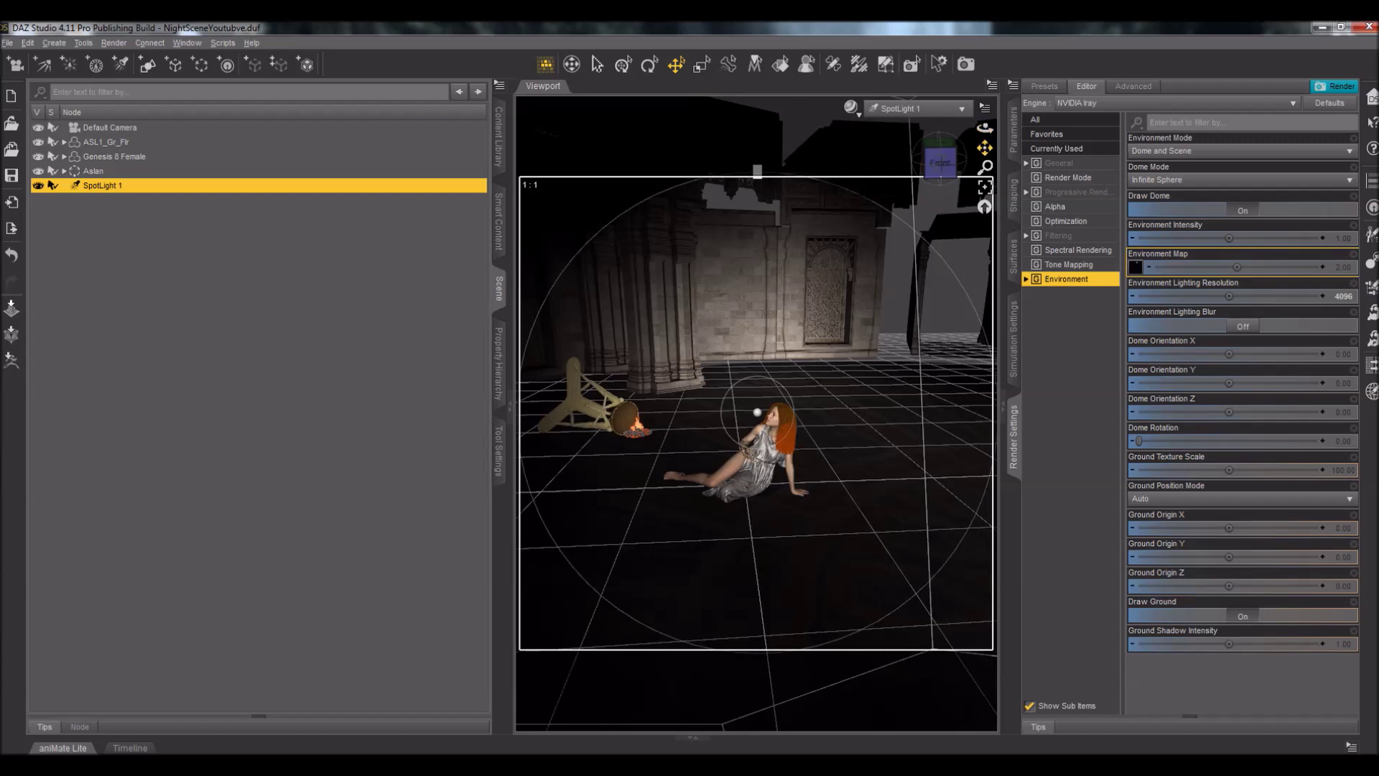
{"action": "left_click_drag", "start_coordinate": [985, 147], "coordinate": [963, 149]}
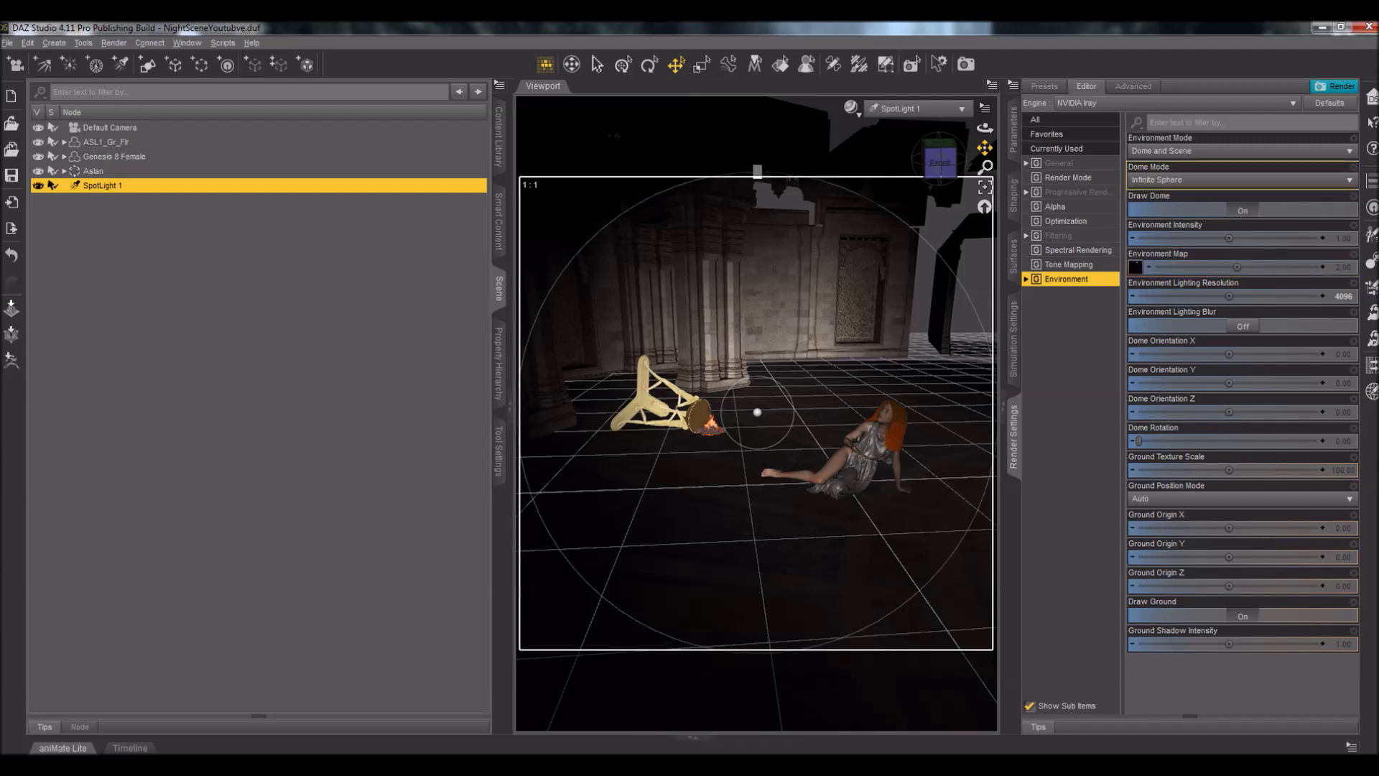
{"action": "left_click_drag", "start_coordinate": [986, 166], "coordinate": [986, 174]}
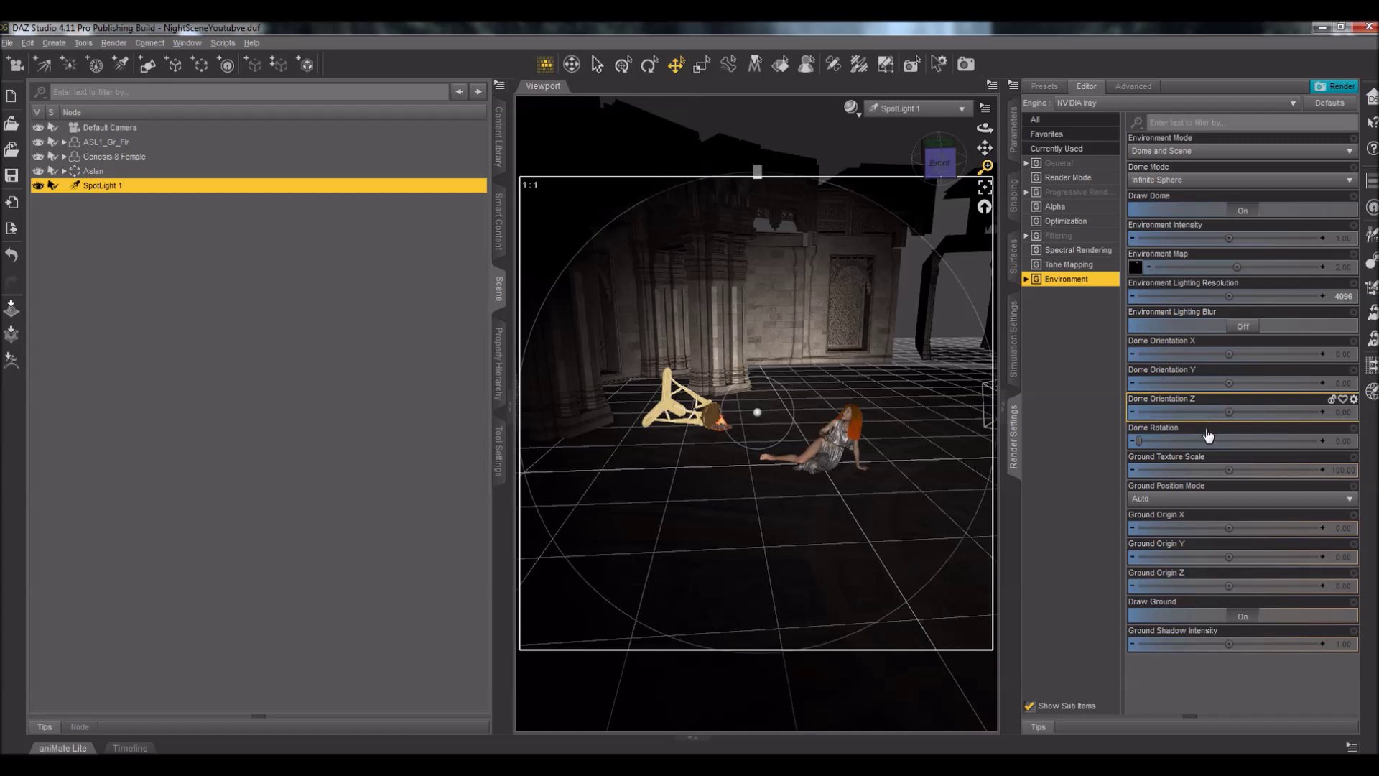
{"action": "left_click", "coordinate": [1015, 144]}
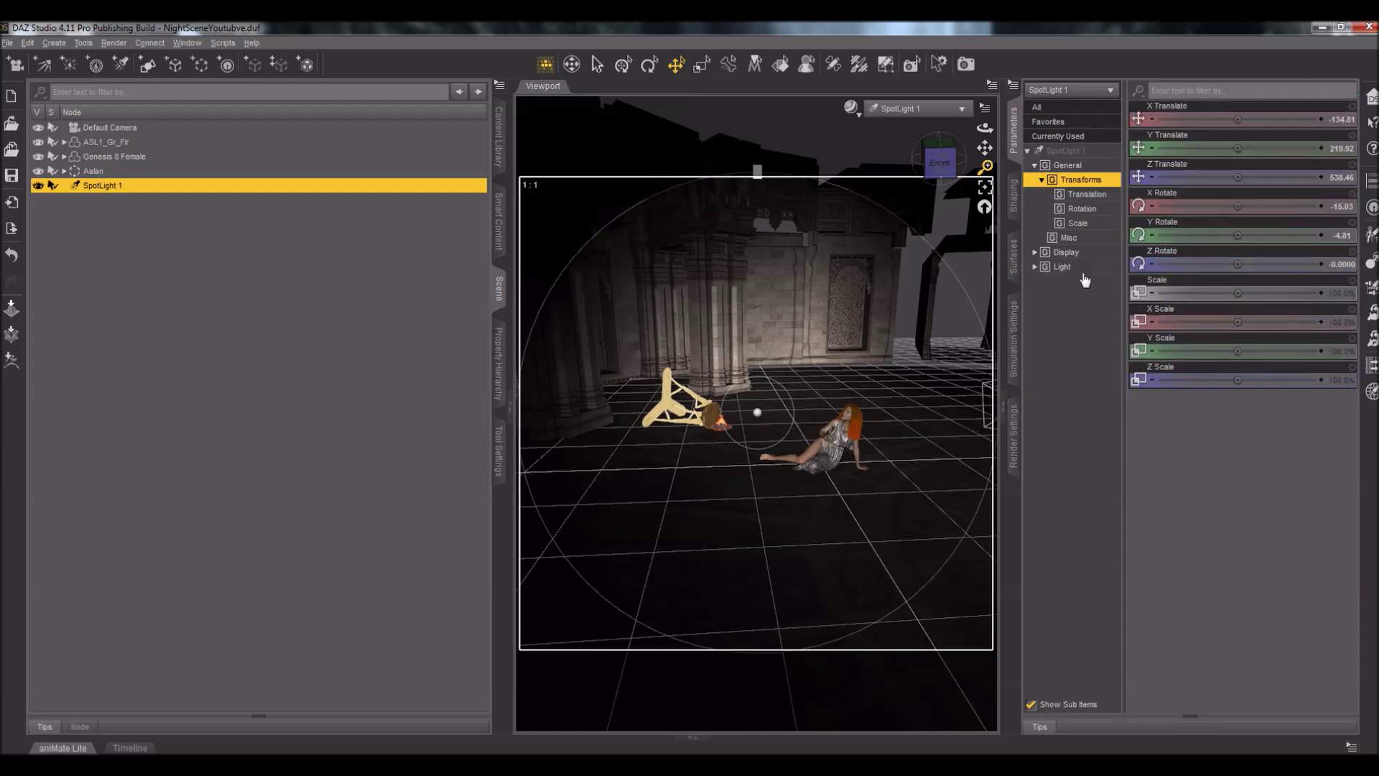
Step: Give SpotLight 1 Disc light geometry, temperature 0 and luminous flux 1500
{"action": "left_click", "coordinate": [1063, 268]}
{"action": "left_click", "coordinate": [1205, 294]}
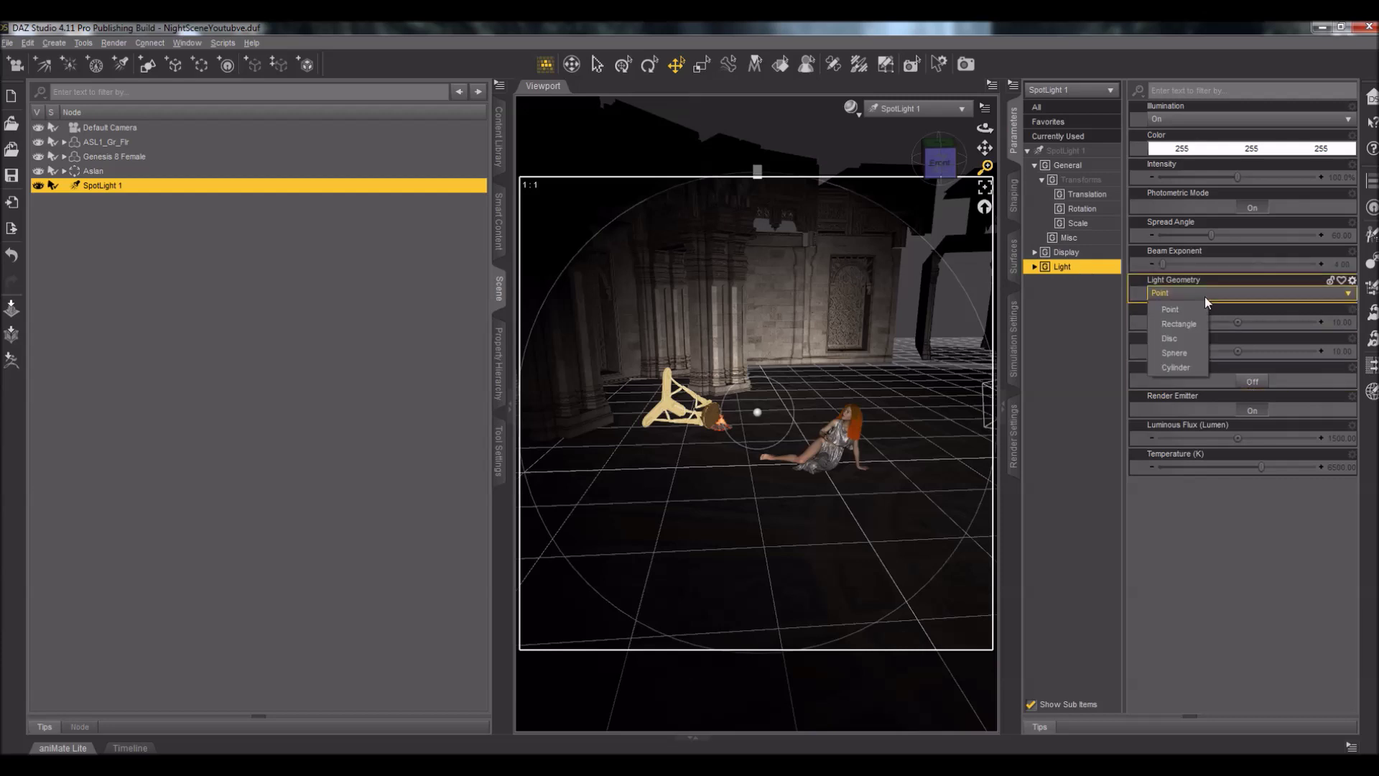
{"action": "left_click", "coordinate": [1183, 338]}
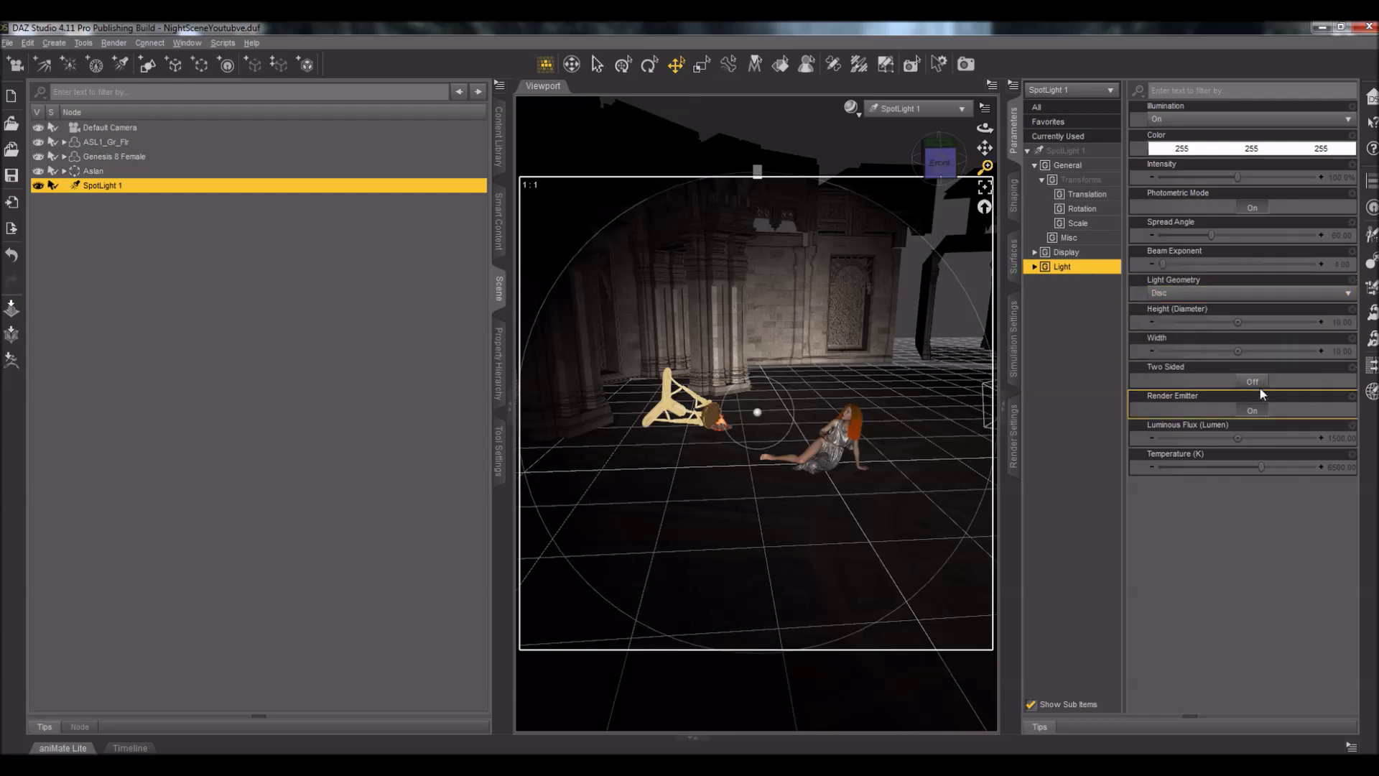
{"action": "left_click", "coordinate": [1333, 467]}
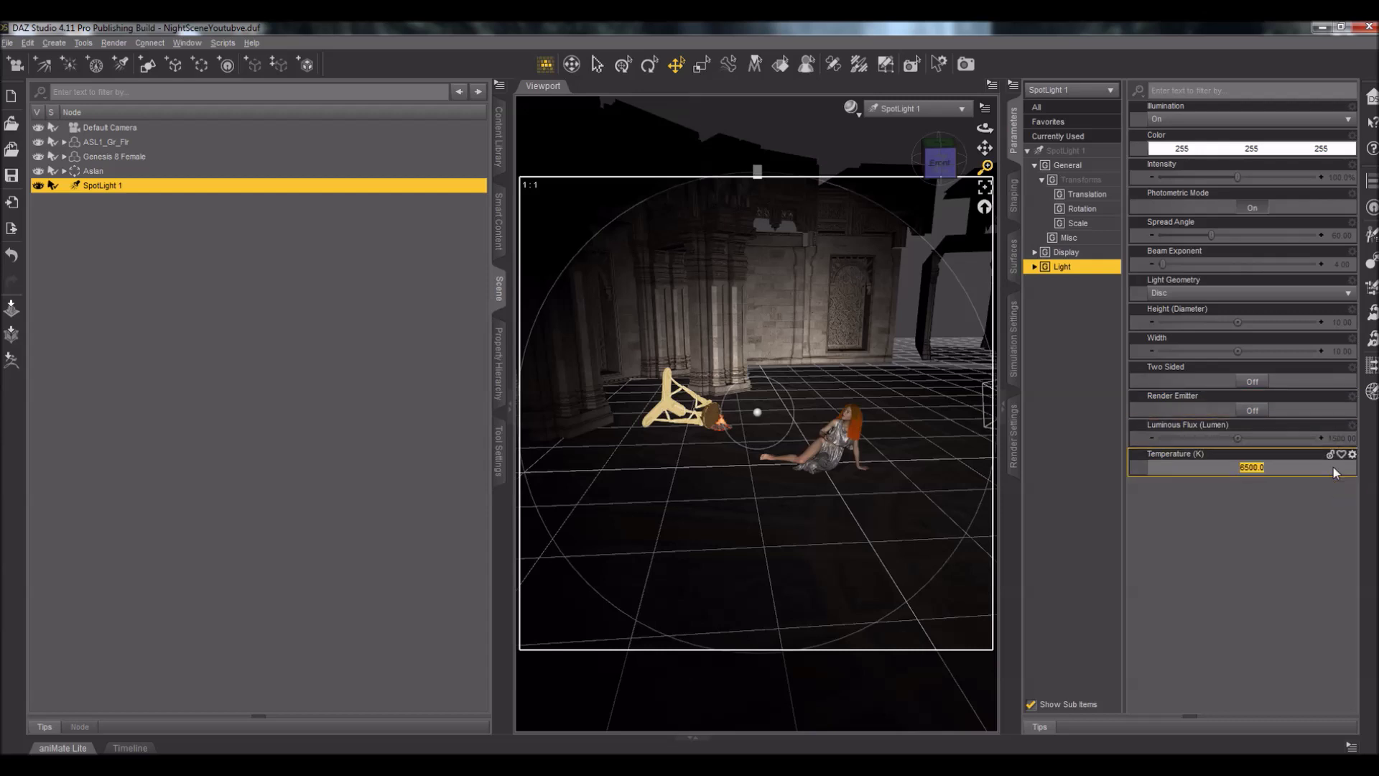
{"action": "type", "text": "0"}
{"action": "key", "text": "Return"}
{"action": "left_click", "coordinate": [1249, 438]}
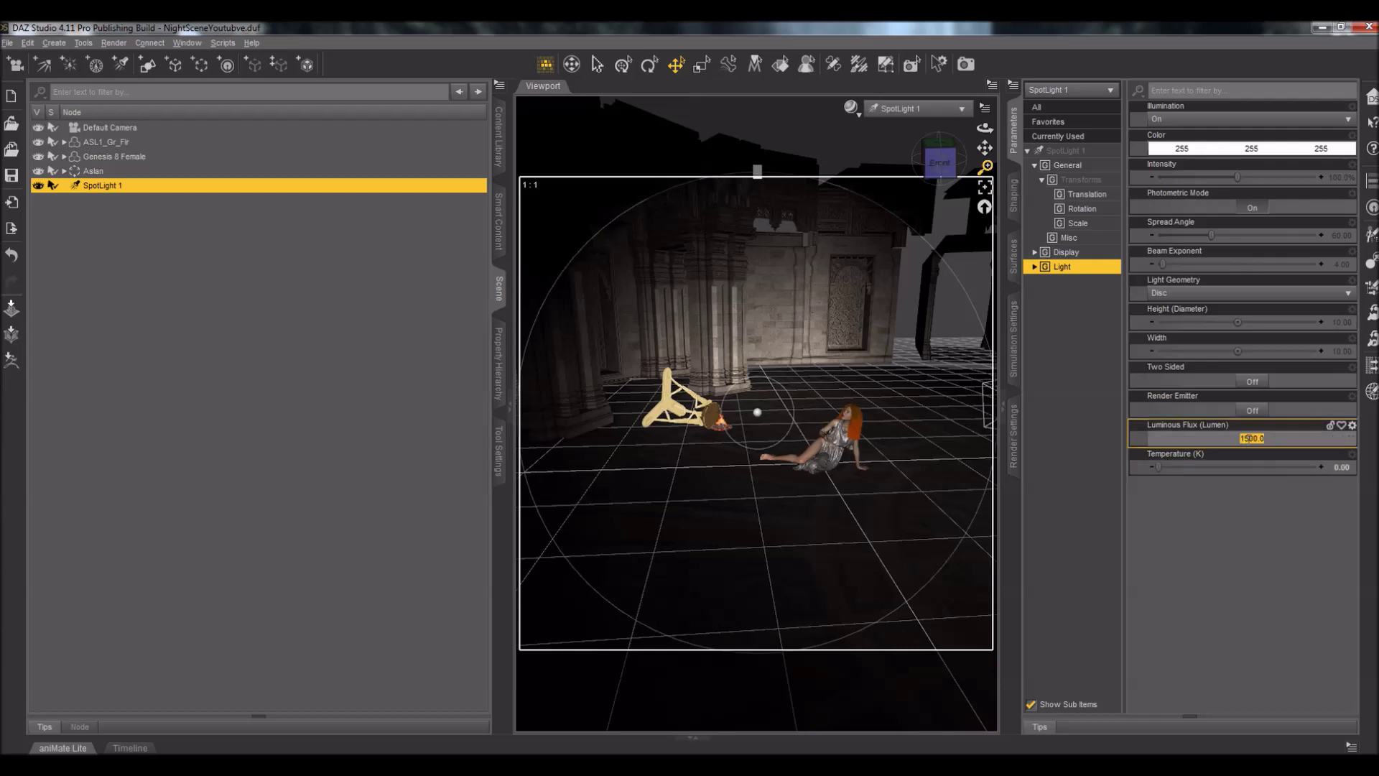
{"action": "key", "text": "Return"}
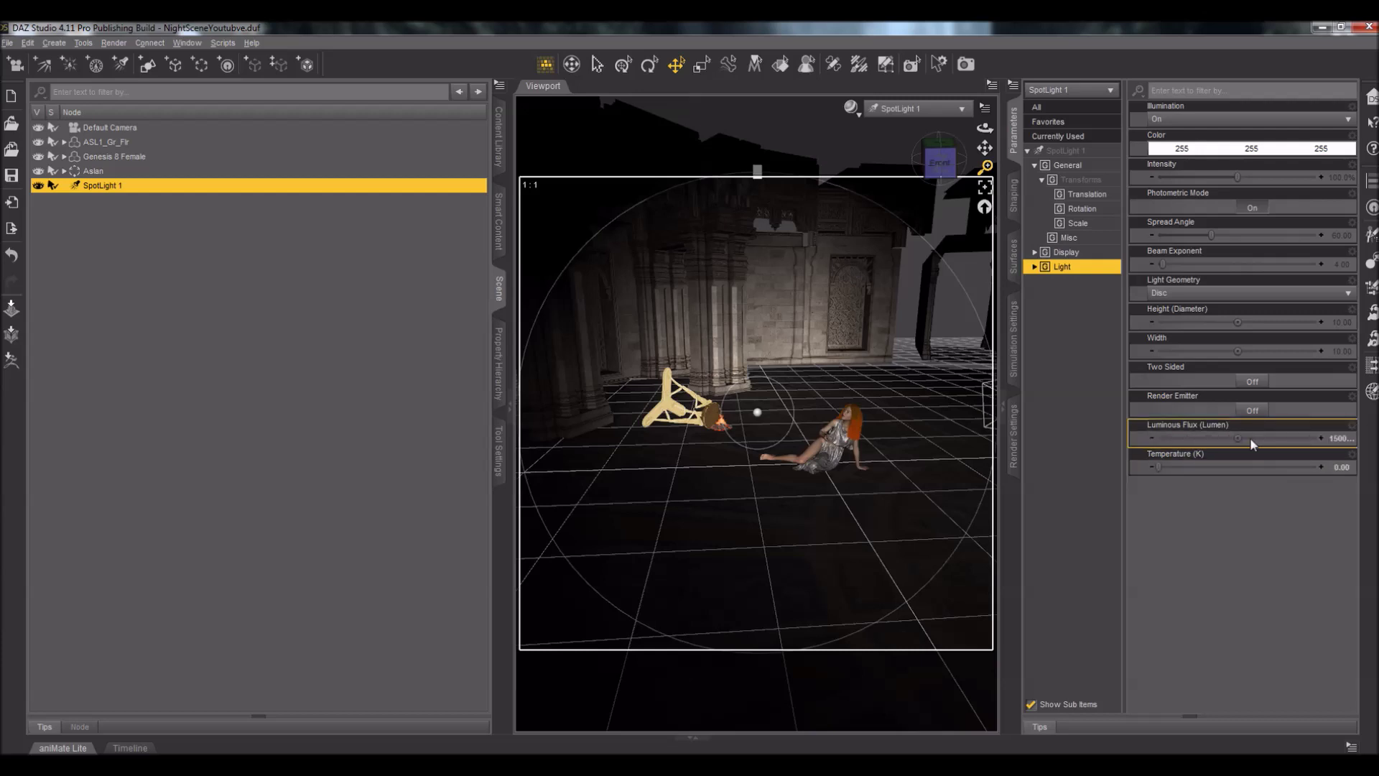
Step: View the scene from the Default Camera and open the draw style choices for Iray
{"action": "left_click", "coordinate": [915, 109]}
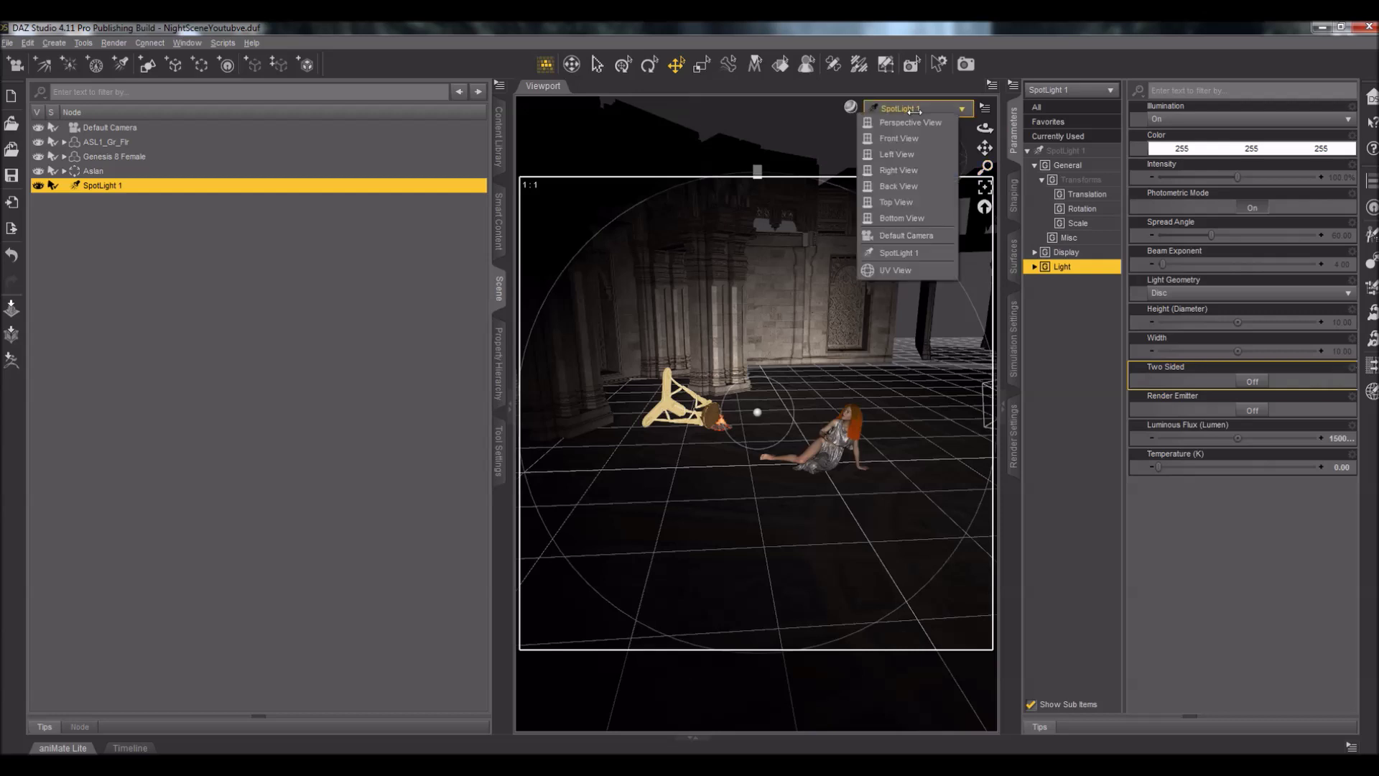
{"action": "left_click", "coordinate": [906, 235]}
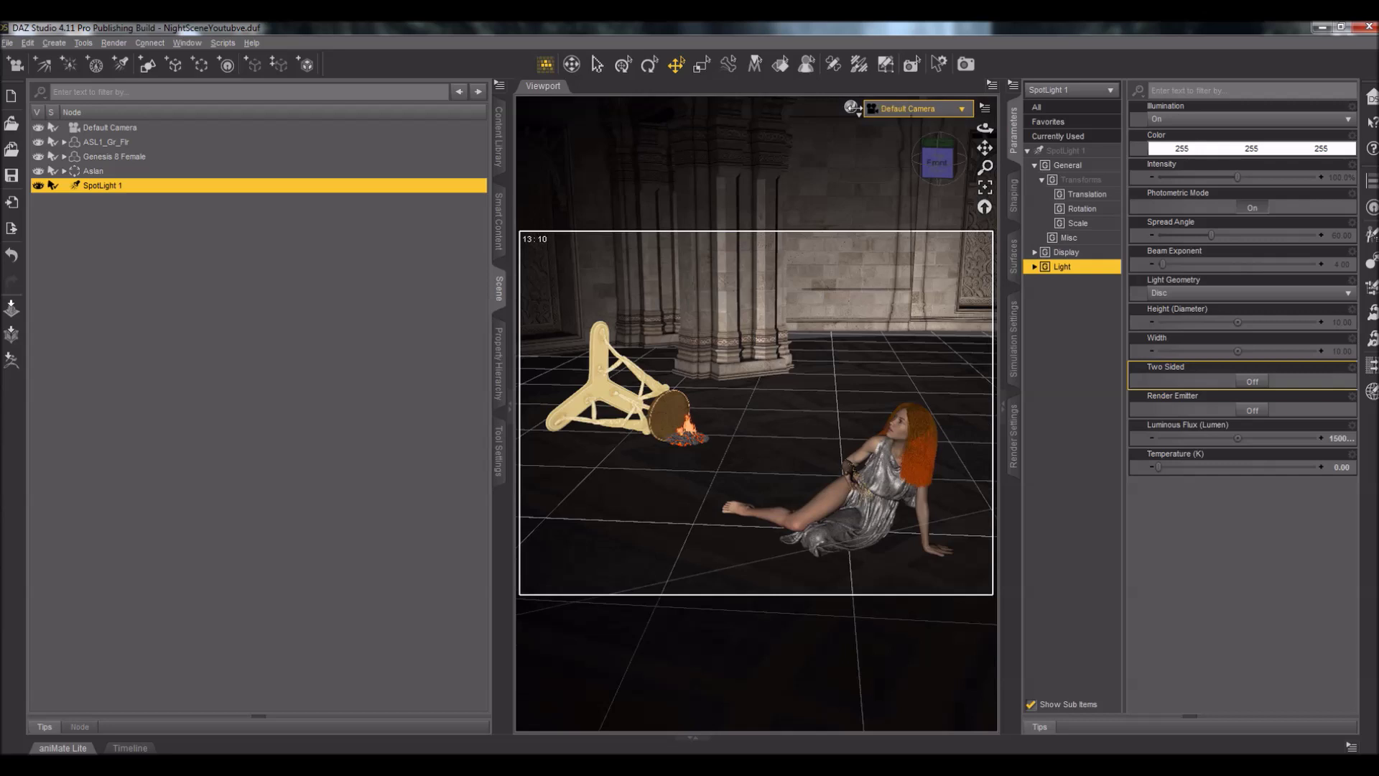
{"action": "left_click", "coordinate": [852, 107]}
{"action": "left_click", "coordinate": [864, 275]}
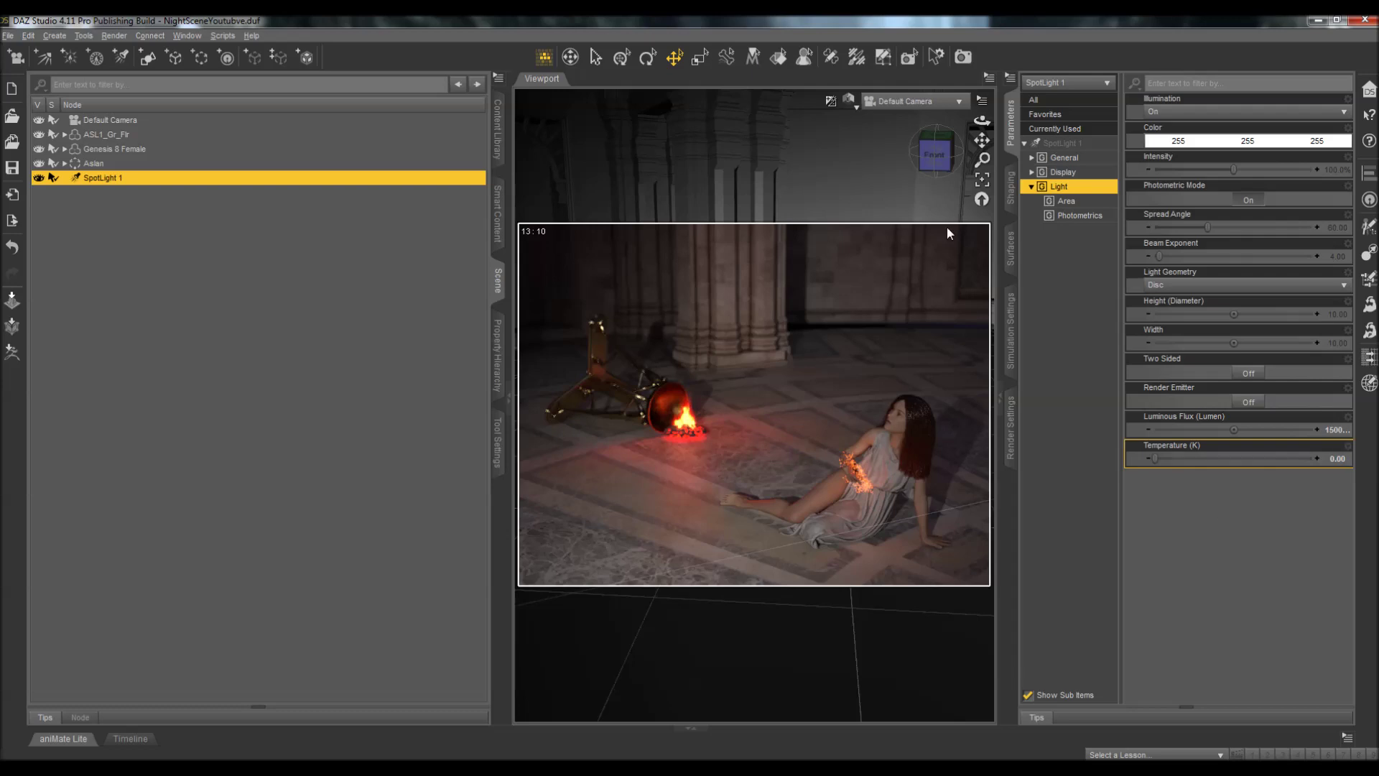
Step: Set SpotLight 1's colour to blue 94, 102, 255 in the Select Color dialog
{"action": "left_click", "coordinate": [1219, 146]}
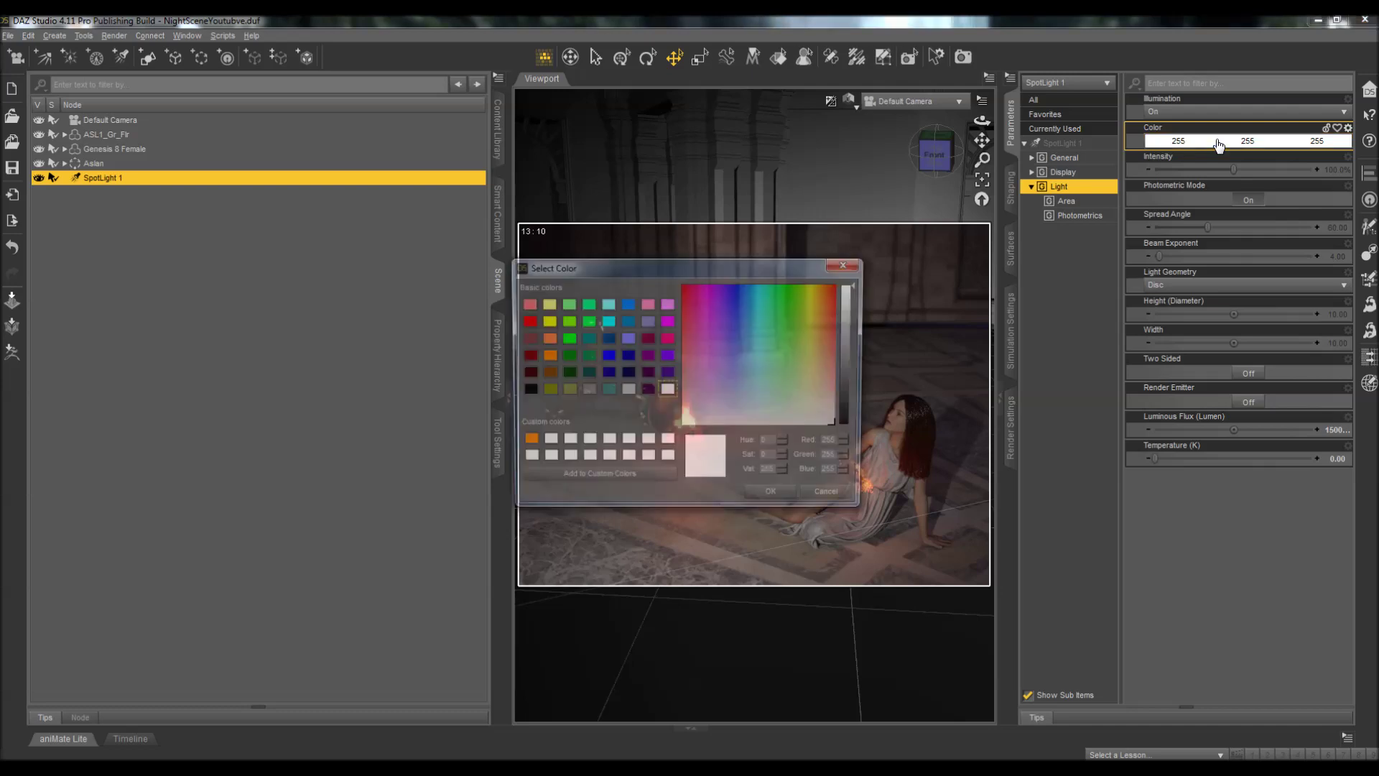
{"action": "left_click", "coordinate": [735, 336]}
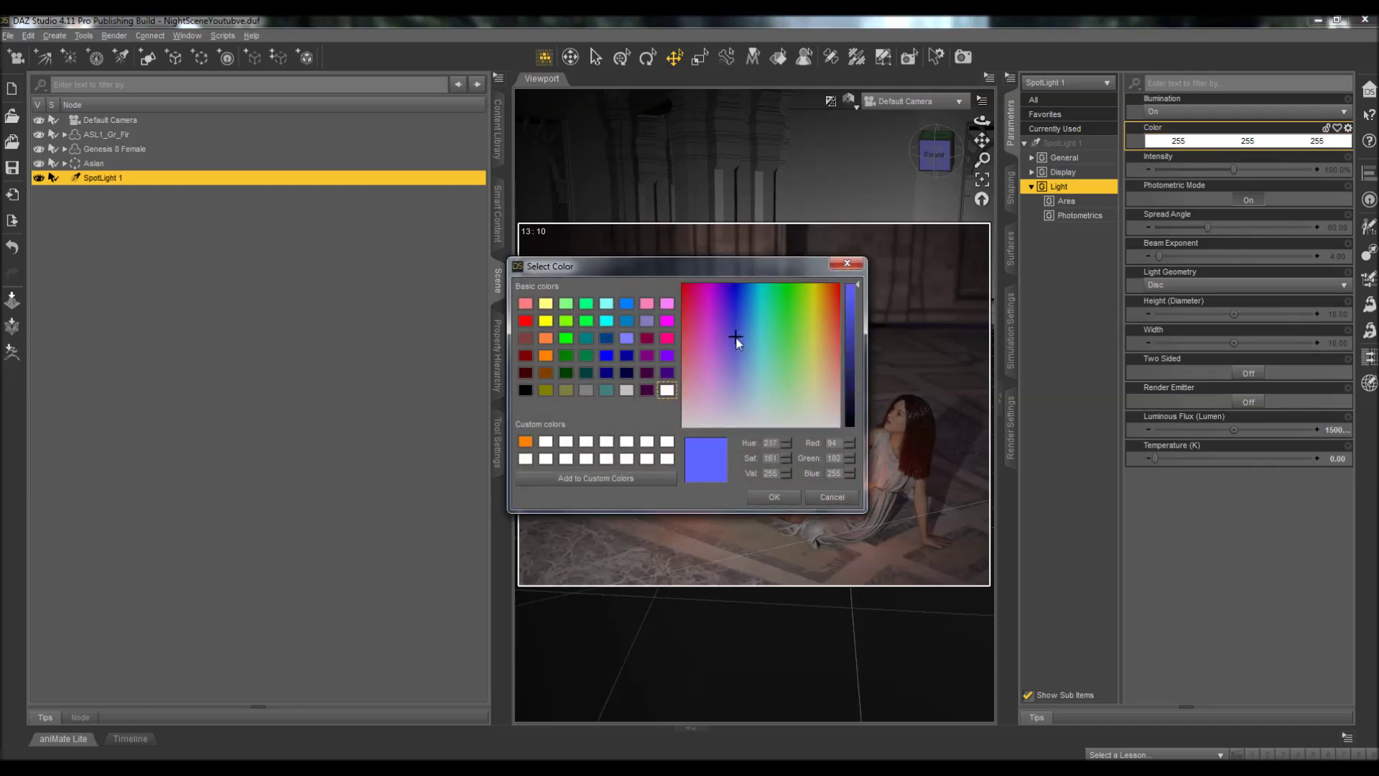
{"action": "left_click", "coordinate": [790, 498]}
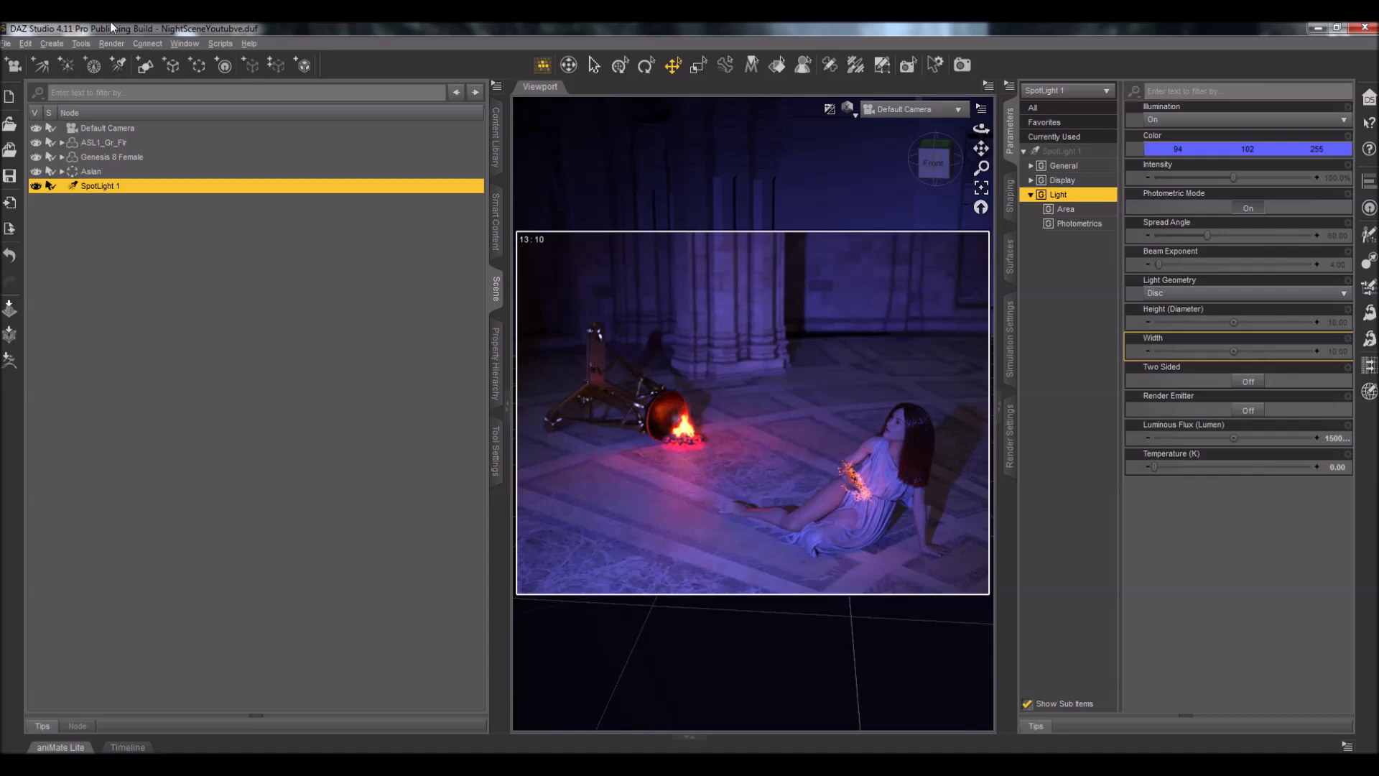
Step: Change the viewport draw style and create a second spotlight, SpotLight 2
{"action": "left_click", "coordinate": [854, 113]}
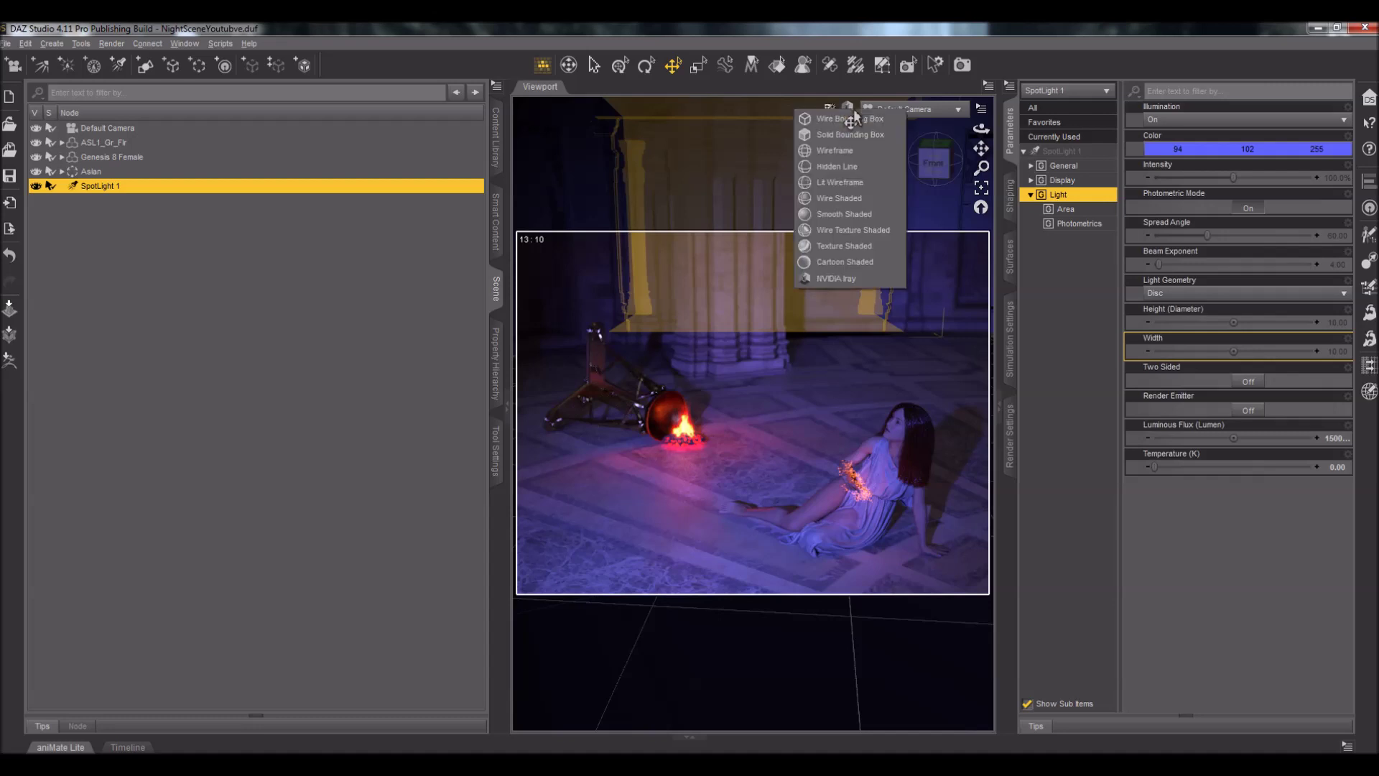
{"action": "left_click", "coordinate": [847, 242]}
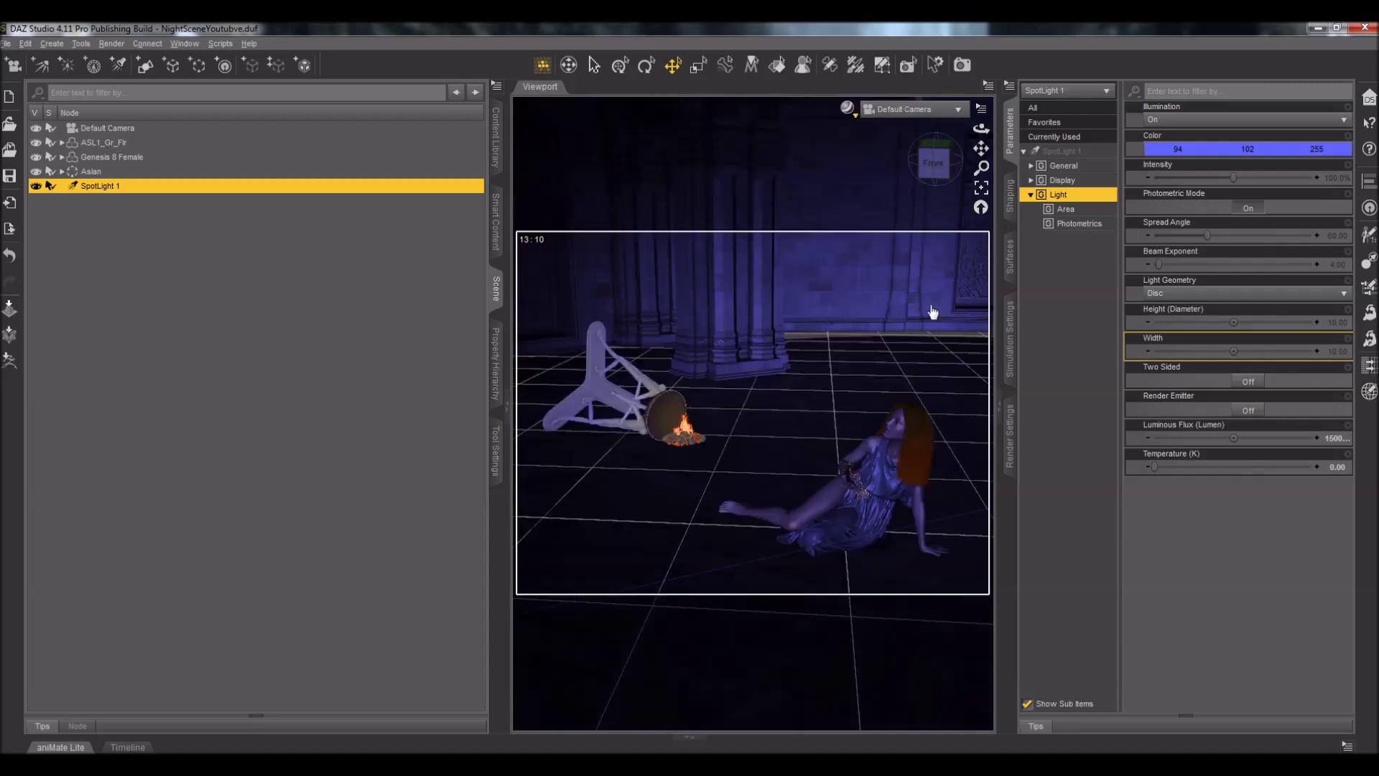
{"action": "left_click", "coordinate": [52, 43]}
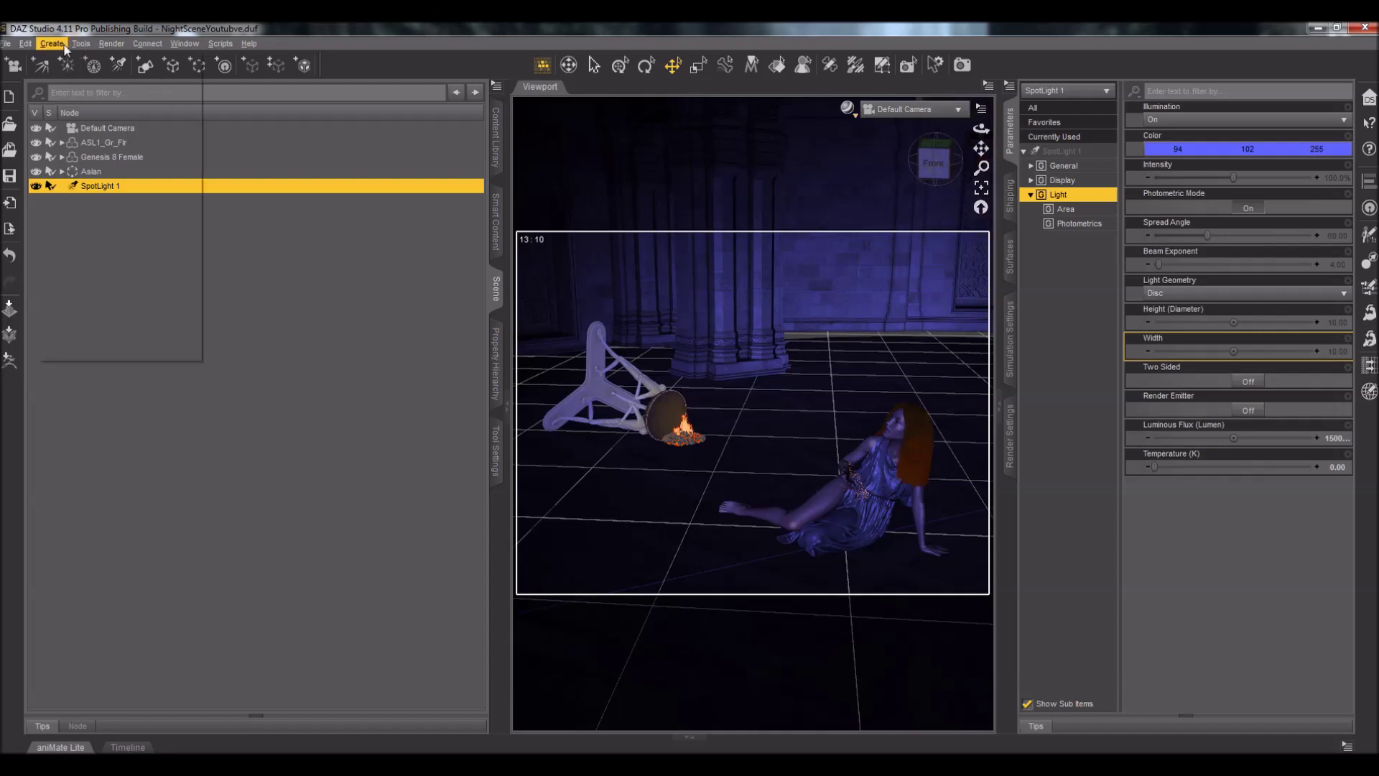
{"action": "left_click", "coordinate": [84, 92]}
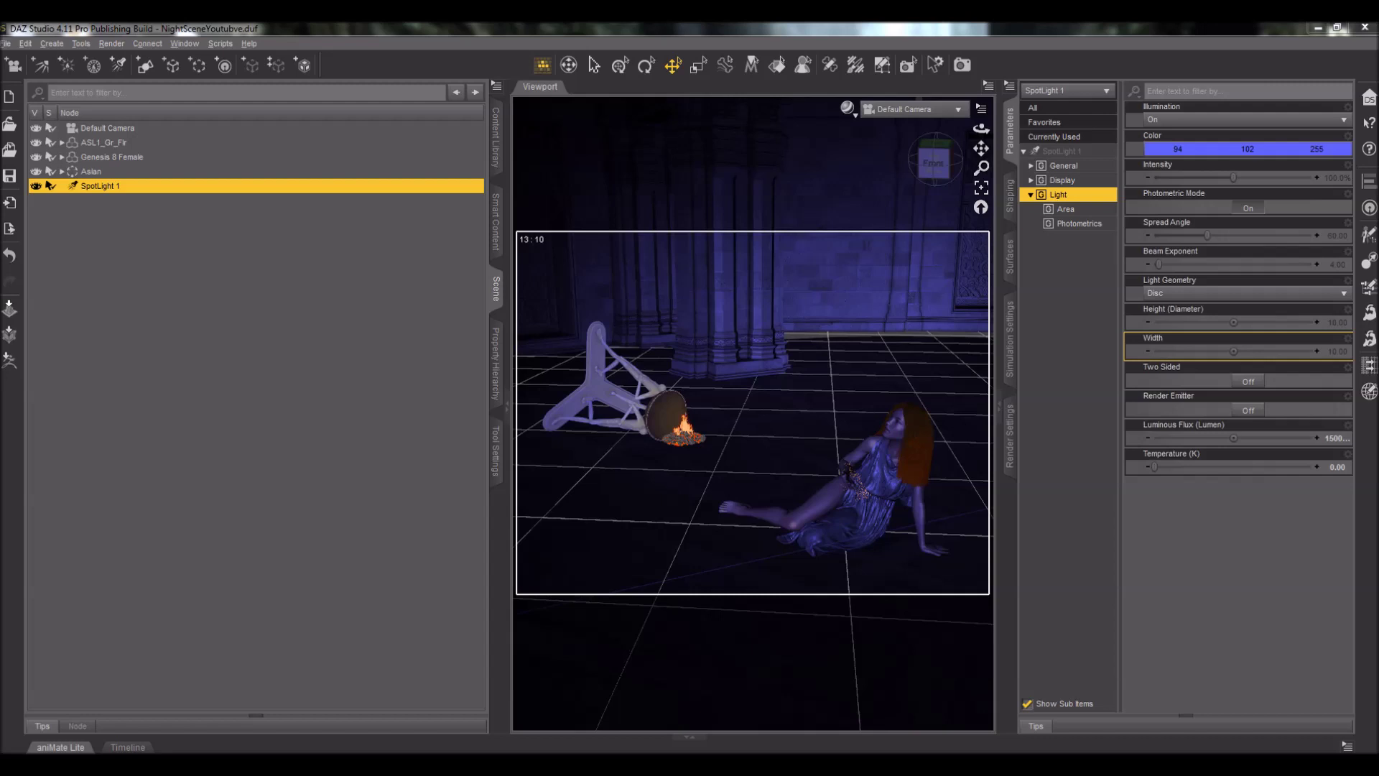
{"action": "key", "text": "Return"}
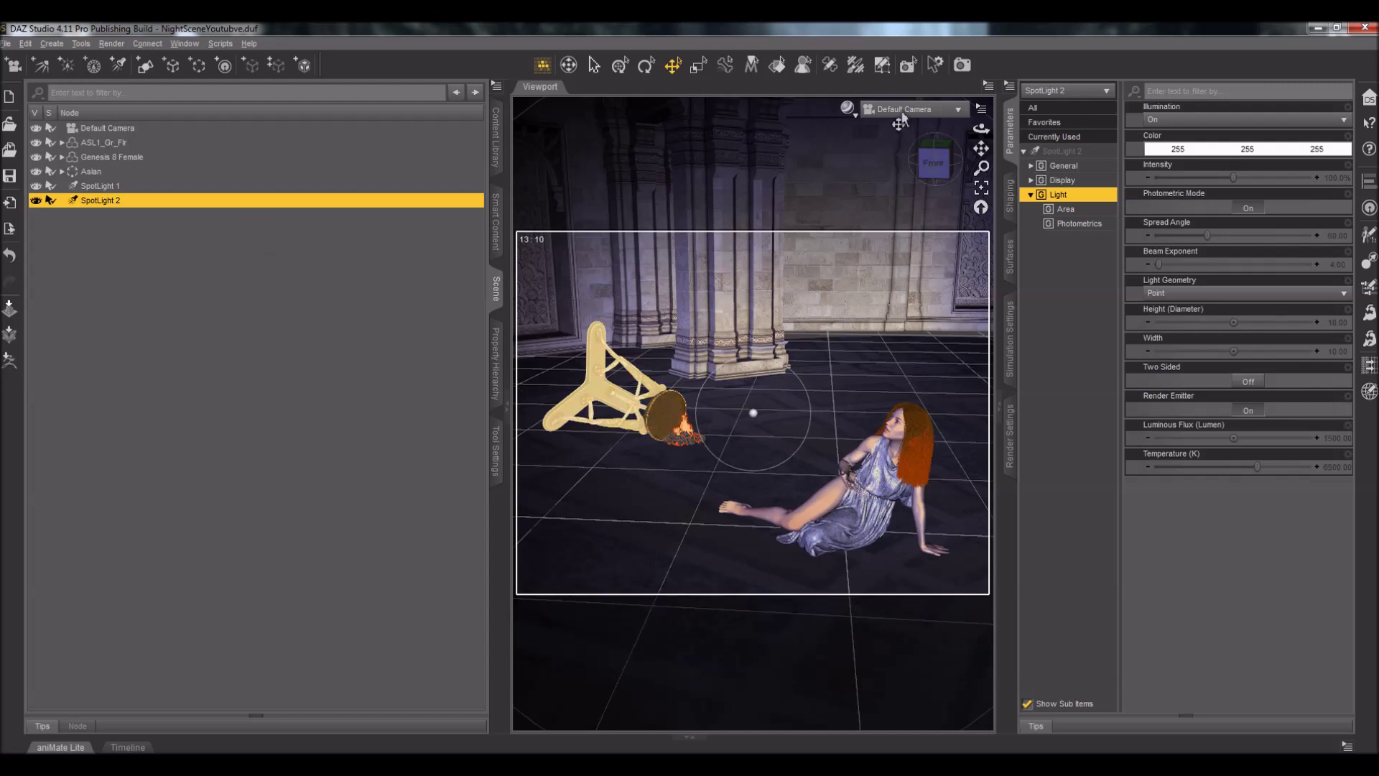
Step: Look through SpotLight 2 and orbit and pan to aim it at the reclining figure
{"action": "left_click", "coordinate": [904, 109]}
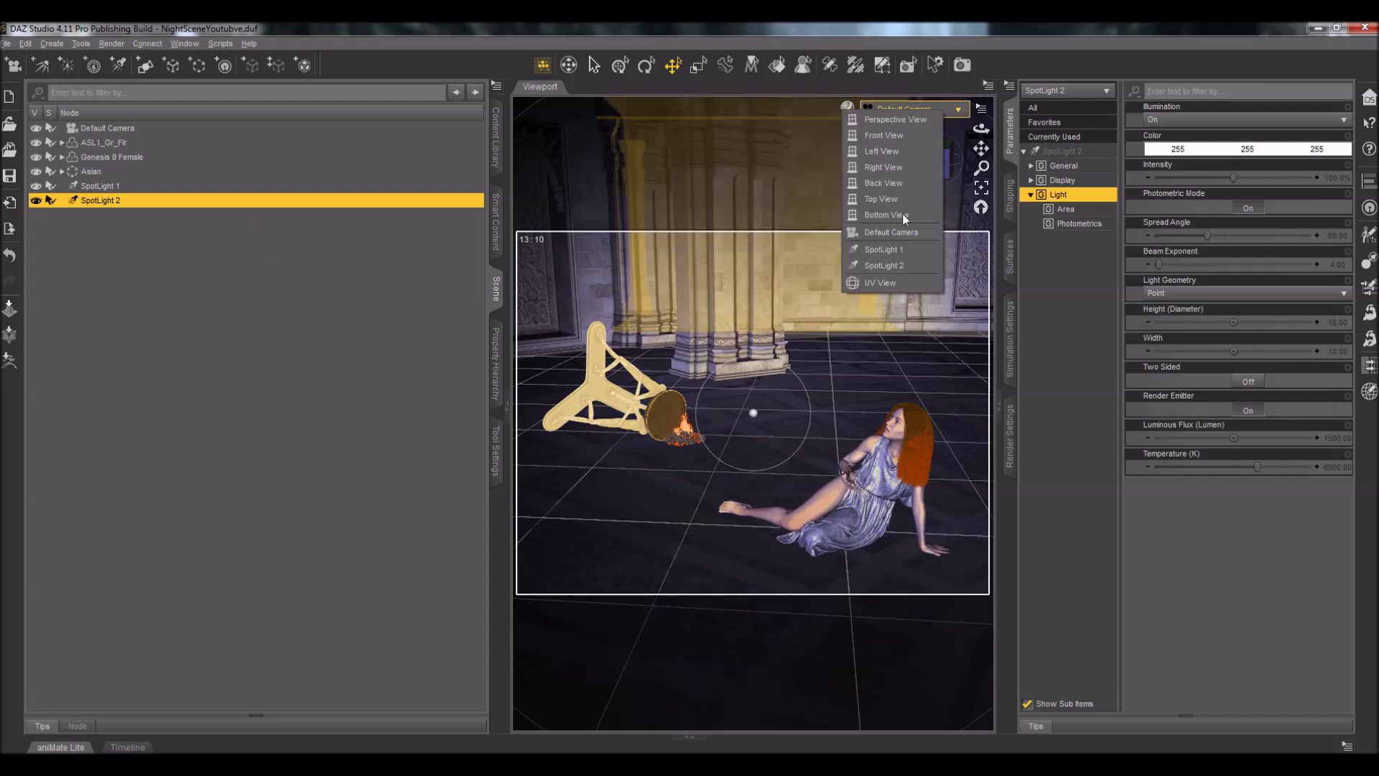
{"action": "left_click", "coordinate": [901, 265]}
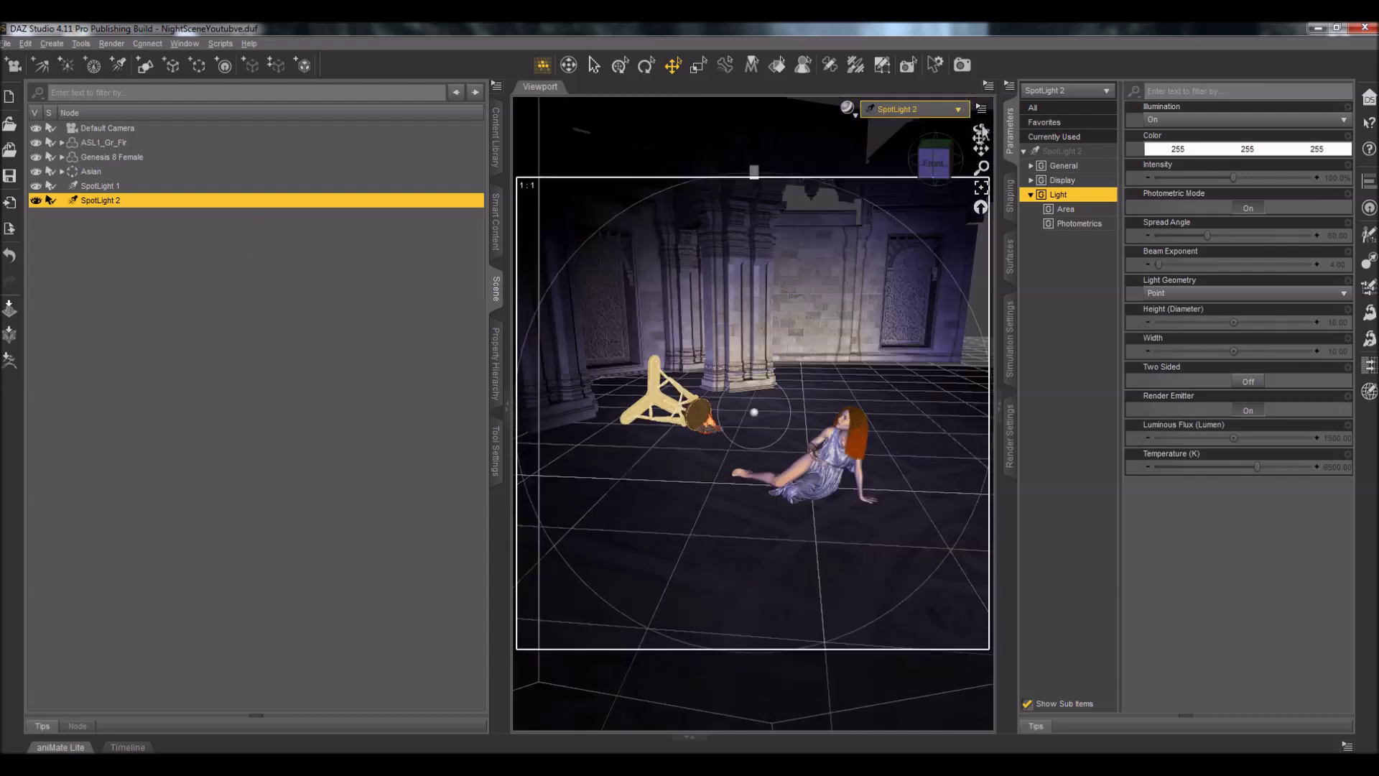
{"action": "left_click_drag", "start_coordinate": [934, 161], "coordinate": [871, 165]}
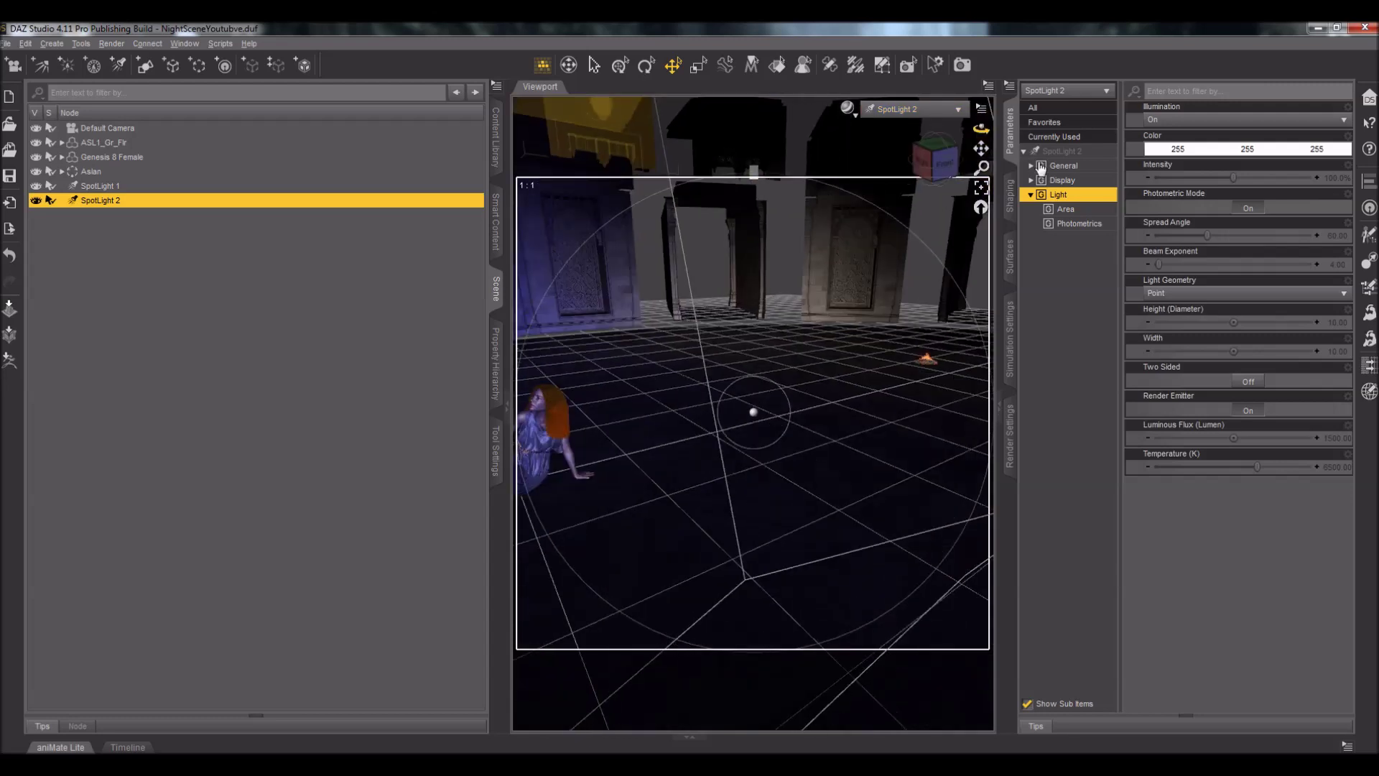
{"action": "left_click_drag", "start_coordinate": [981, 148], "coordinate": [891, 153]}
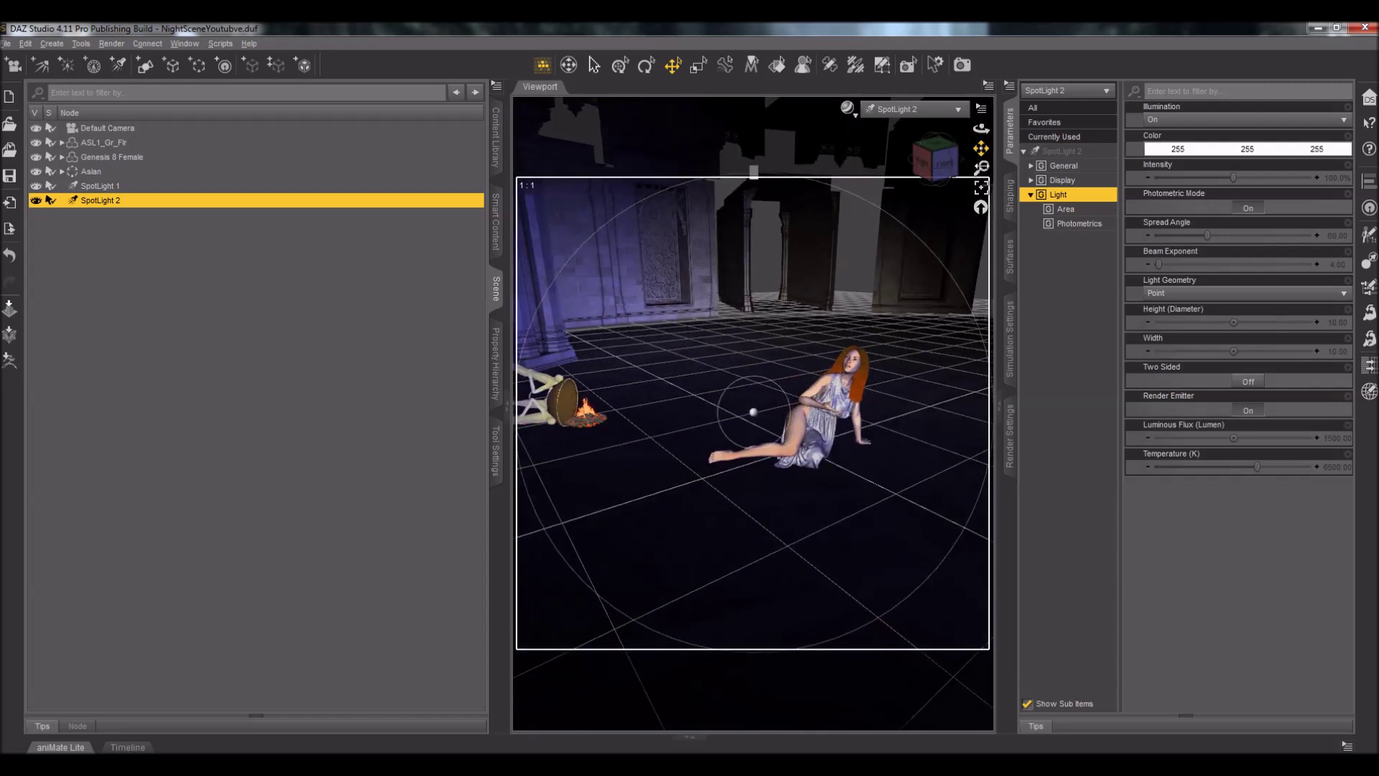
{"action": "left_click_drag", "start_coordinate": [891, 153], "coordinate": [820, 103]}
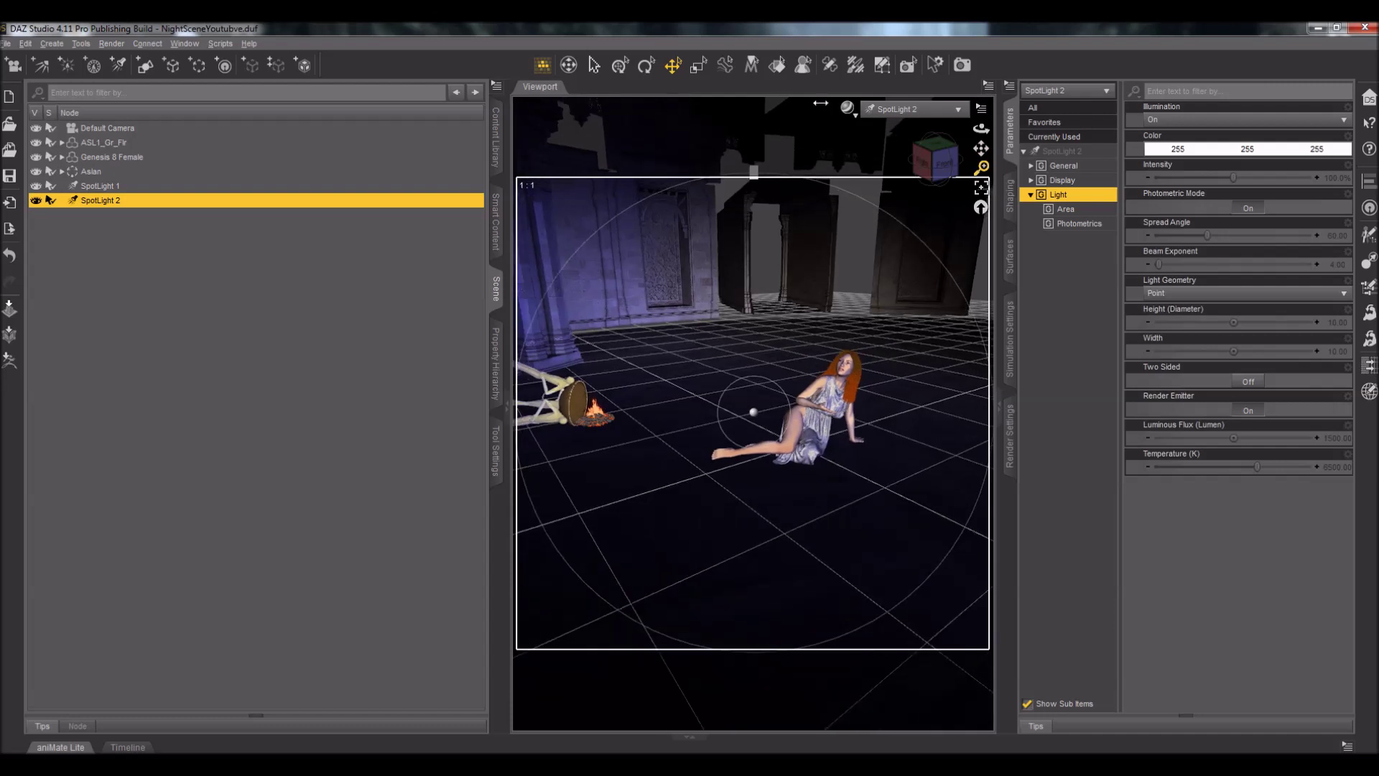
Step: Return to the Default Camera and set SpotLight 2's luminous flux to 200100 lumens
{"action": "left_click", "coordinate": [895, 113]}
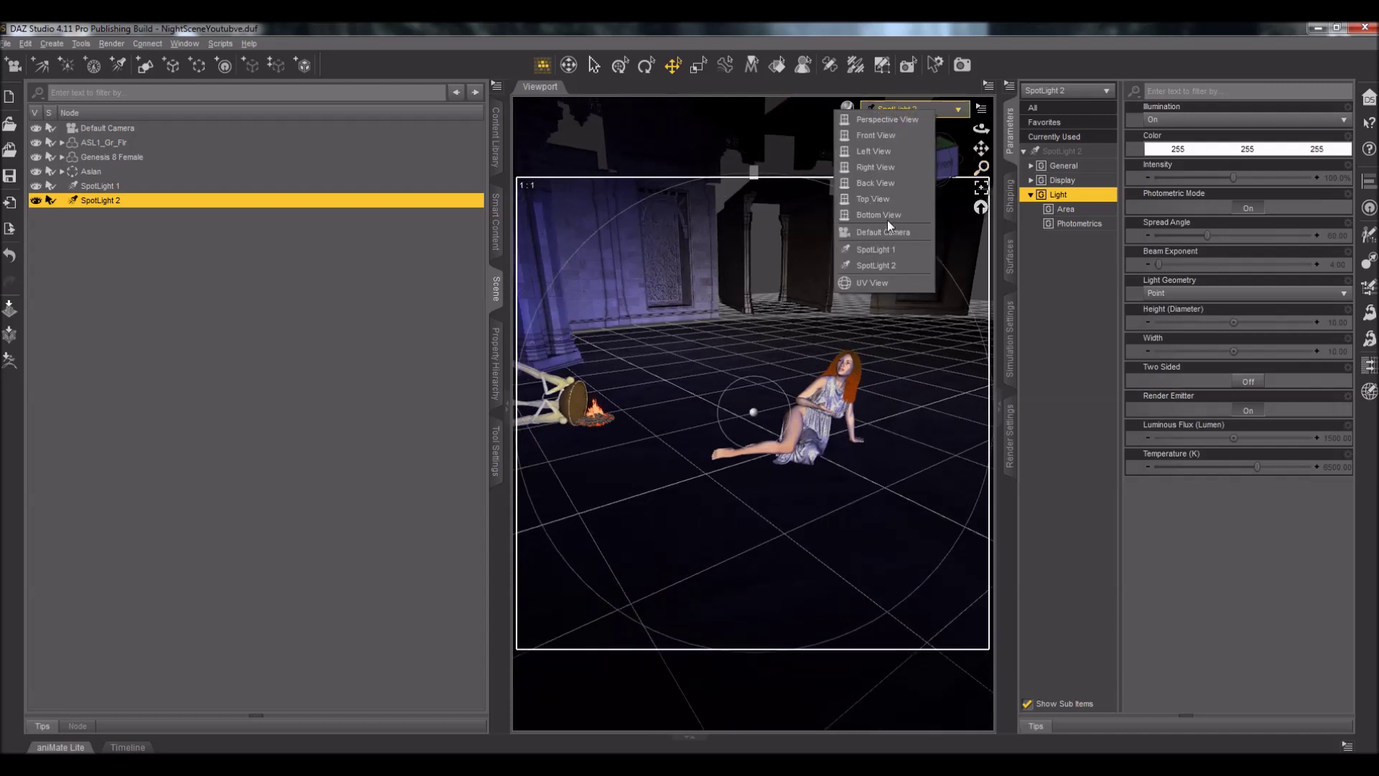
{"action": "left_click", "coordinate": [885, 228]}
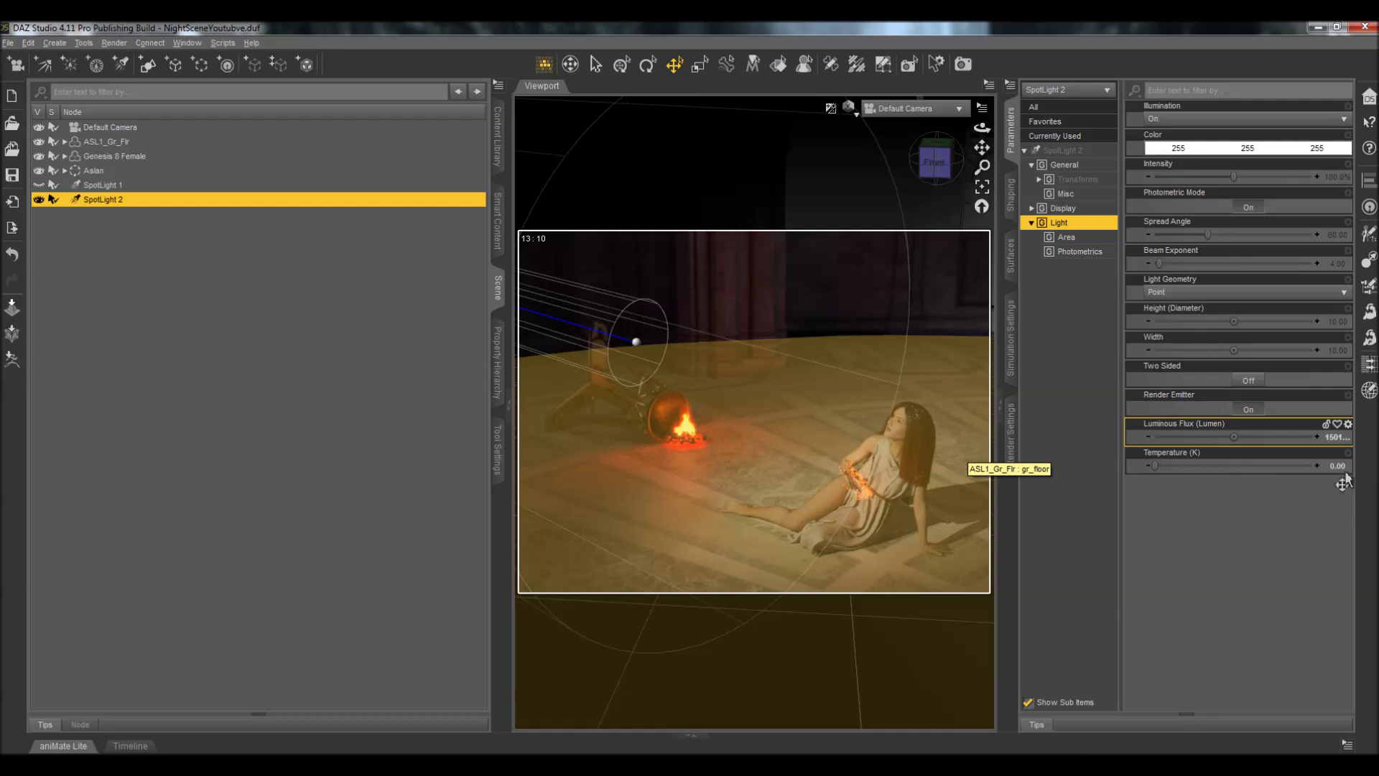
{"action": "left_click", "coordinate": [1337, 438]}
{"action": "left_click_drag", "start_coordinate": [1243, 436], "coordinate": [1231, 436]}
{"action": "type", "text": "200"}
{"action": "key", "text": "Return"}
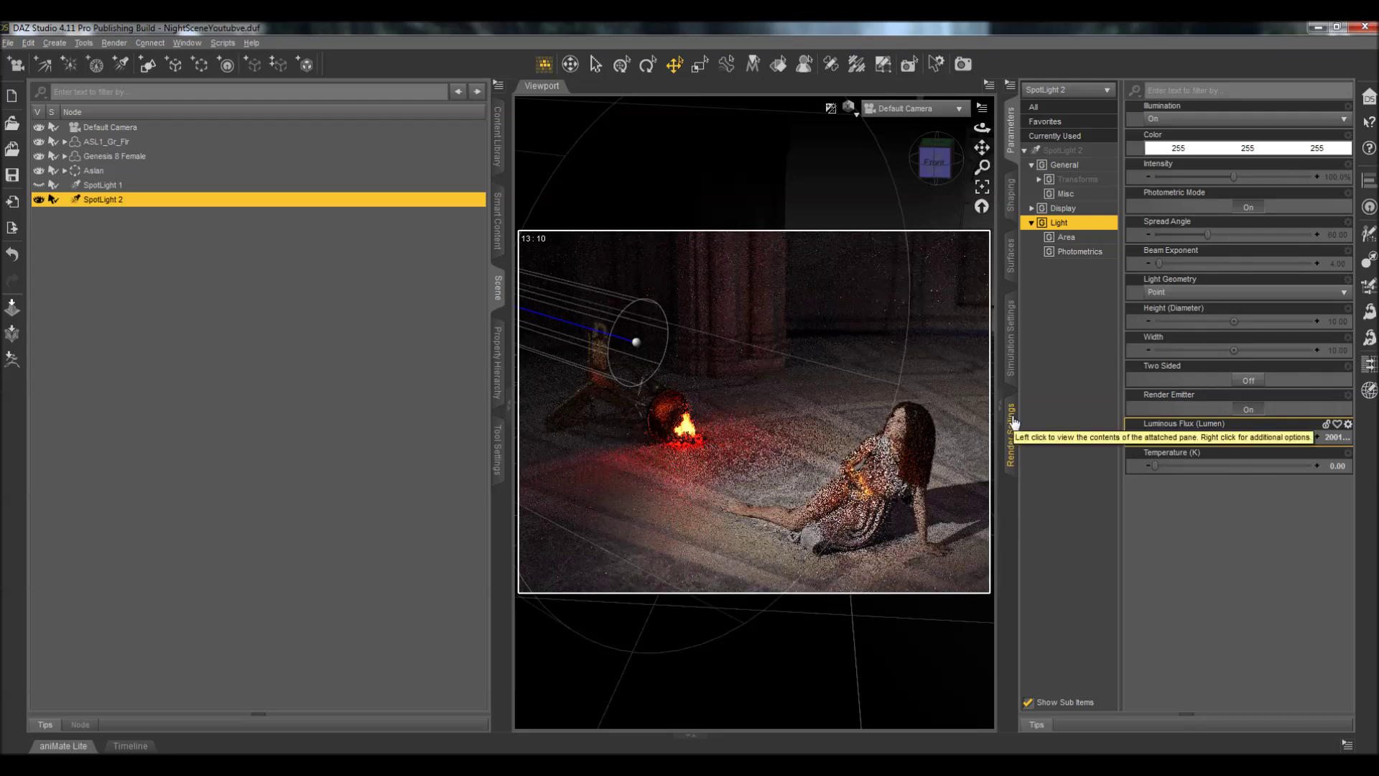
Step: Set the Iray Environment Mode to Scene Only and go back to SpotLight 2's parameters
{"action": "left_click", "coordinate": [1013, 425]}
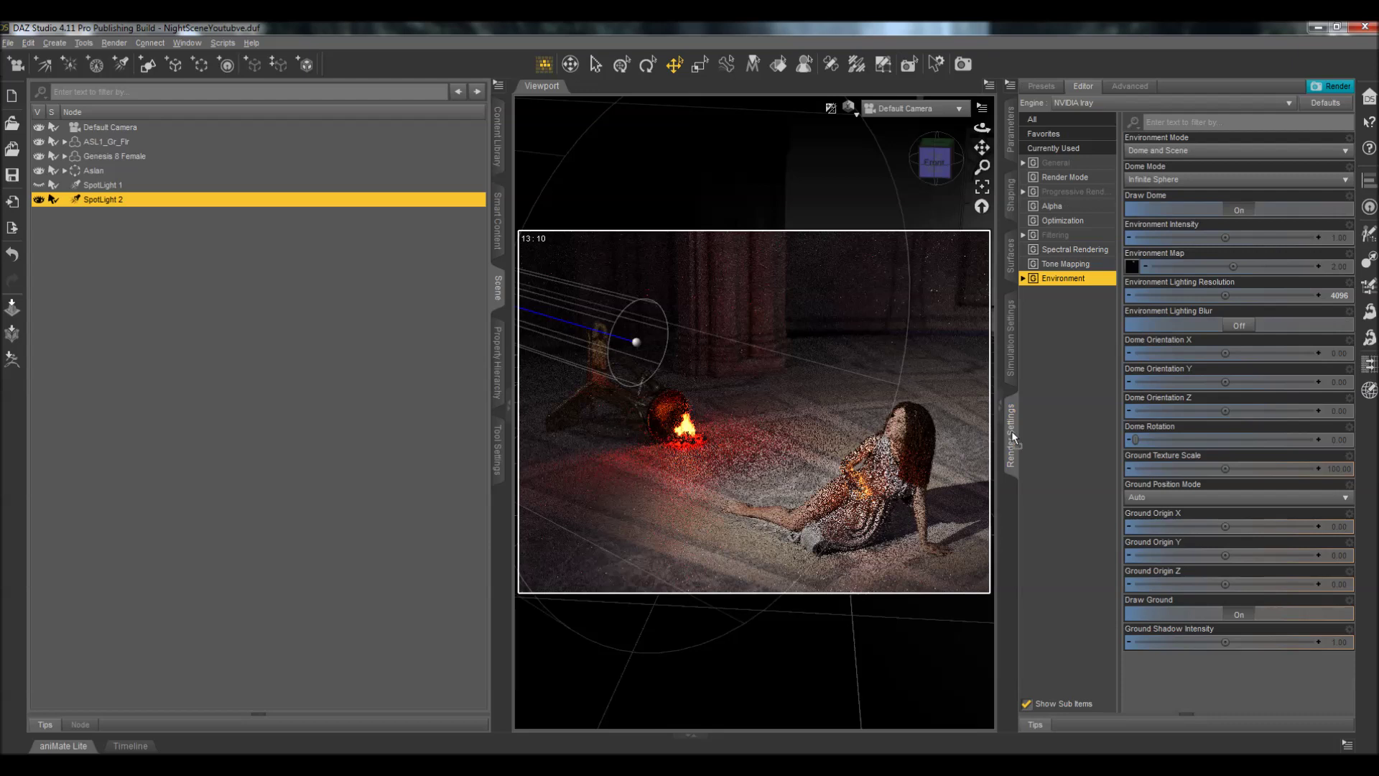
{"action": "left_click", "coordinate": [1197, 152]}
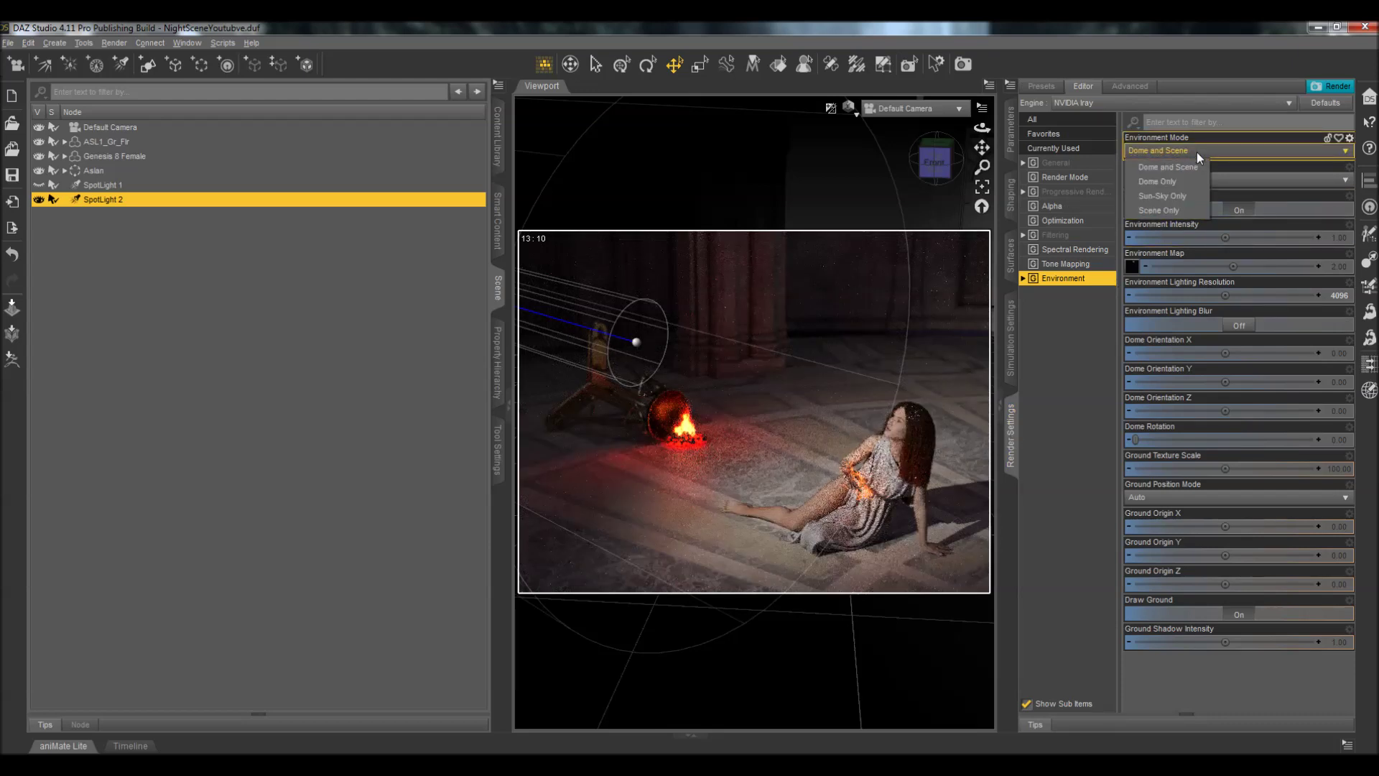
{"action": "left_click", "coordinate": [1179, 209]}
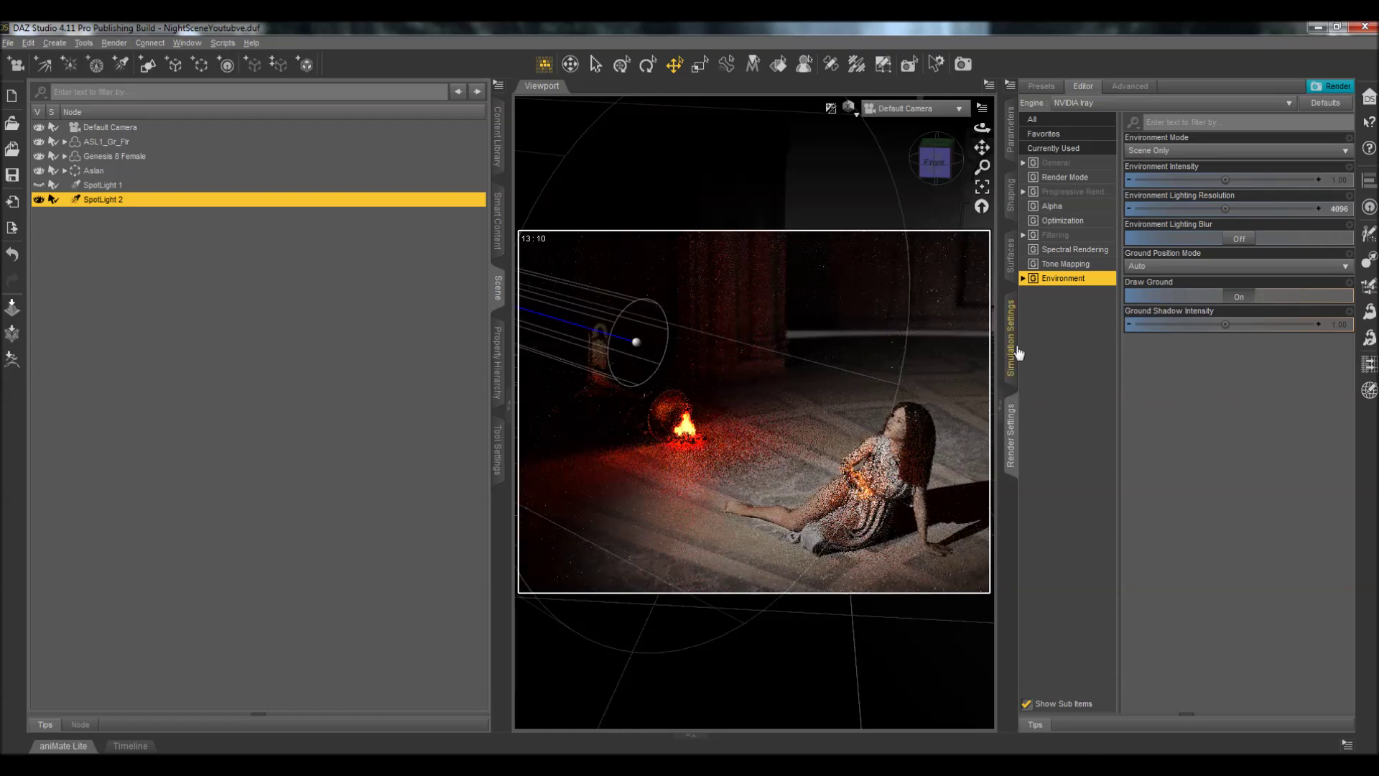
{"action": "left_click", "coordinate": [1014, 137]}
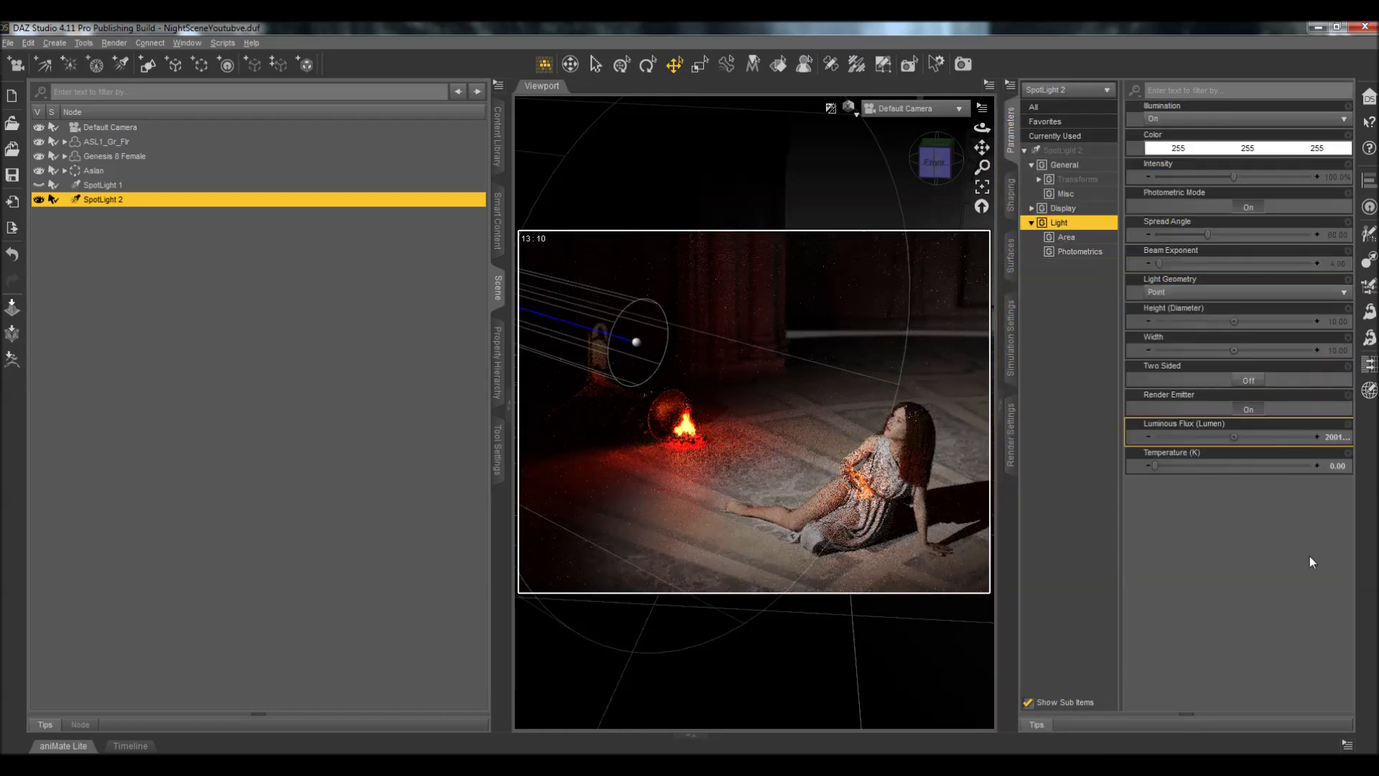
Step: Deselect and reselect SpotLight 2 twice to judge its lighting in the preview
{"action": "left_click", "coordinate": [161, 325]}
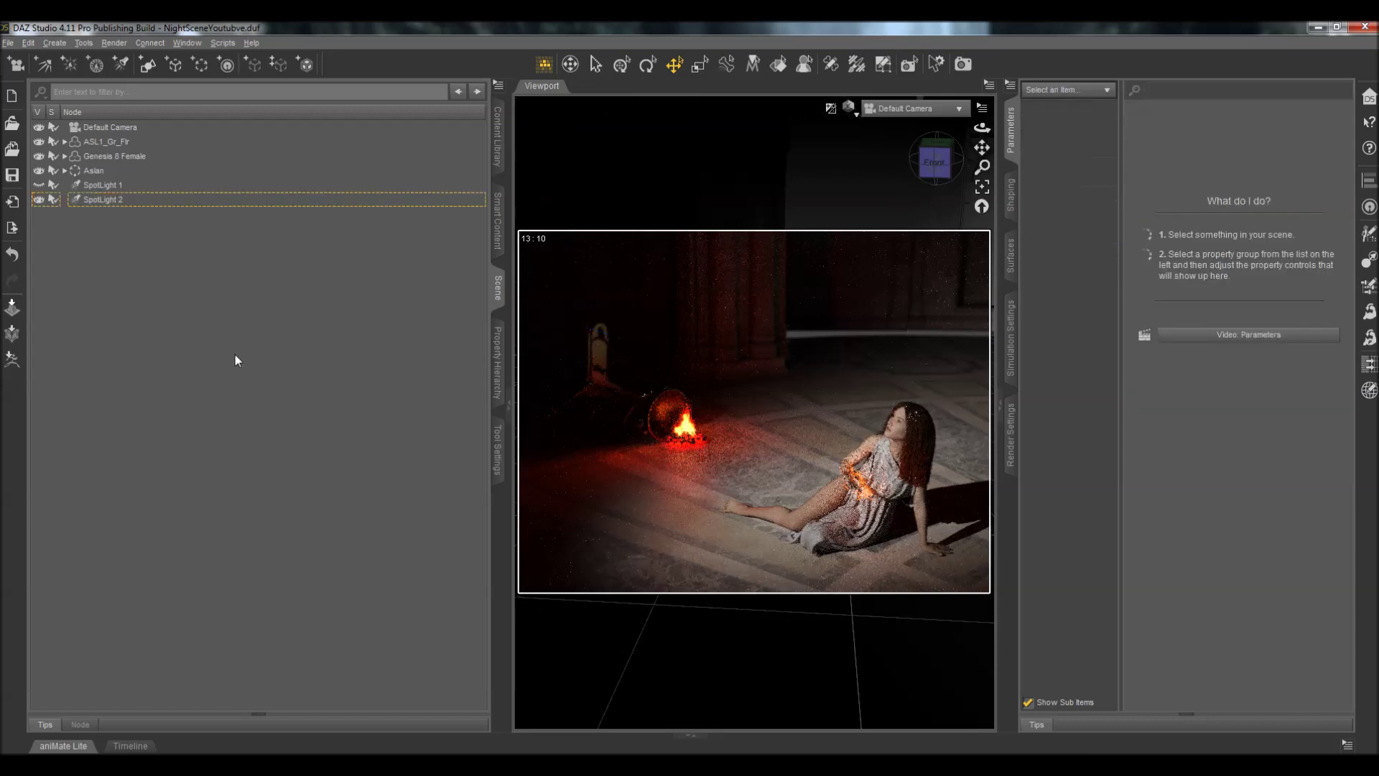
{"action": "left_click", "coordinate": [402, 199]}
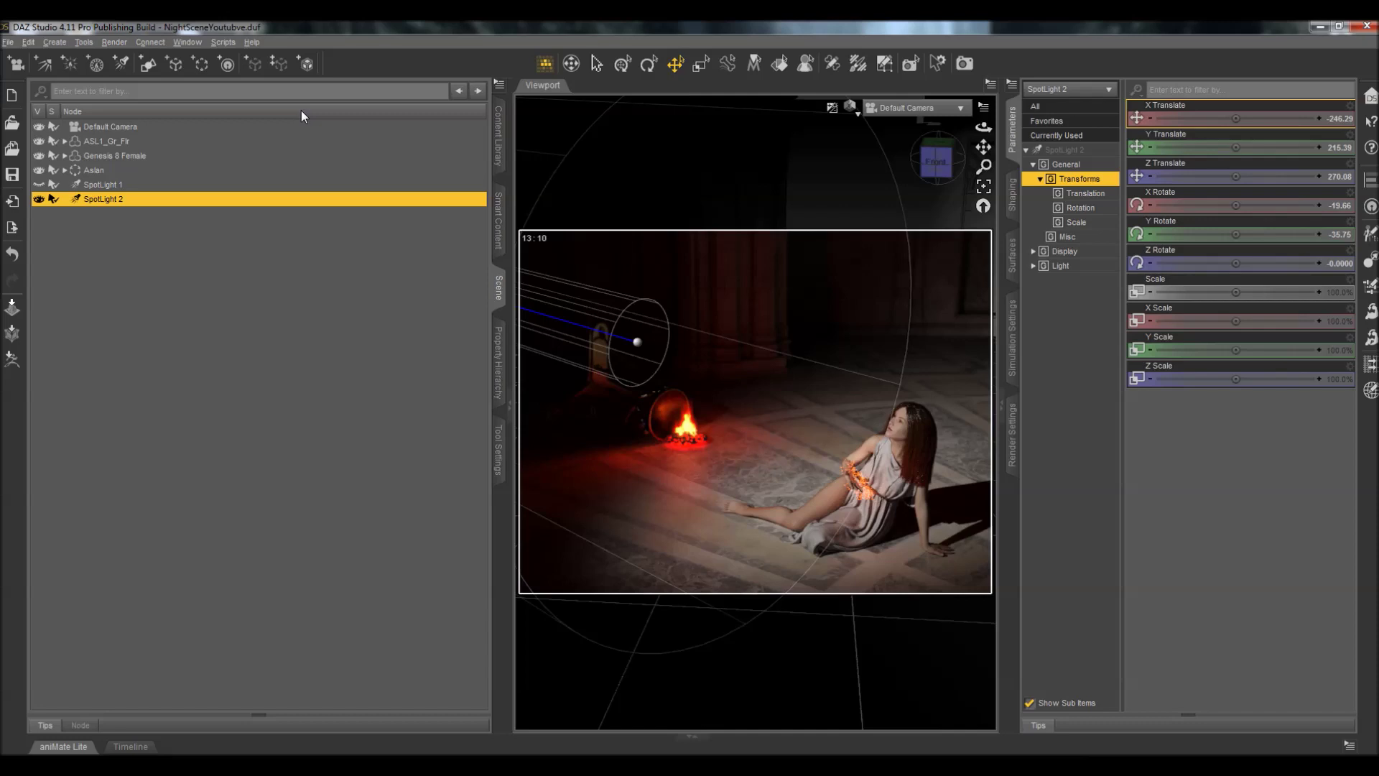
{"action": "left_click", "coordinate": [178, 266]}
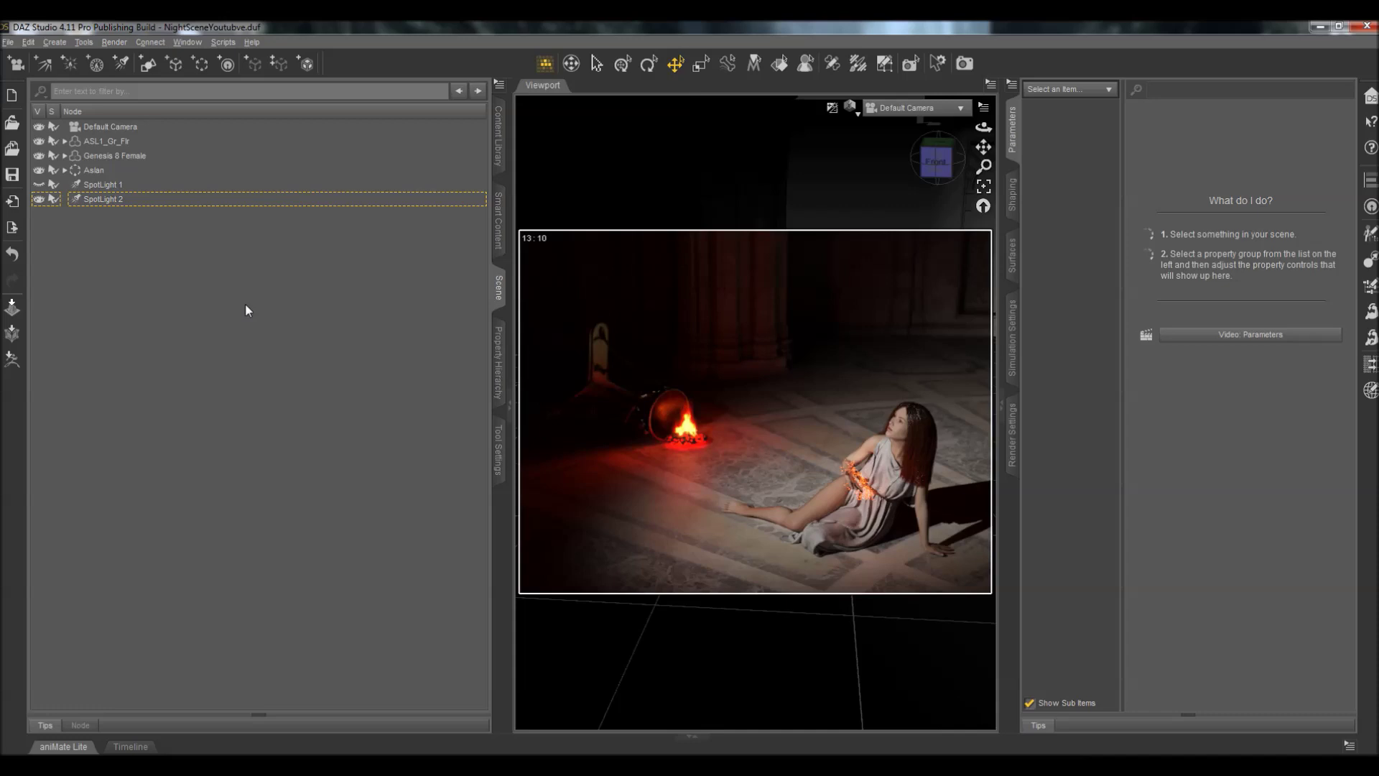
{"action": "left_click", "coordinate": [143, 200]}
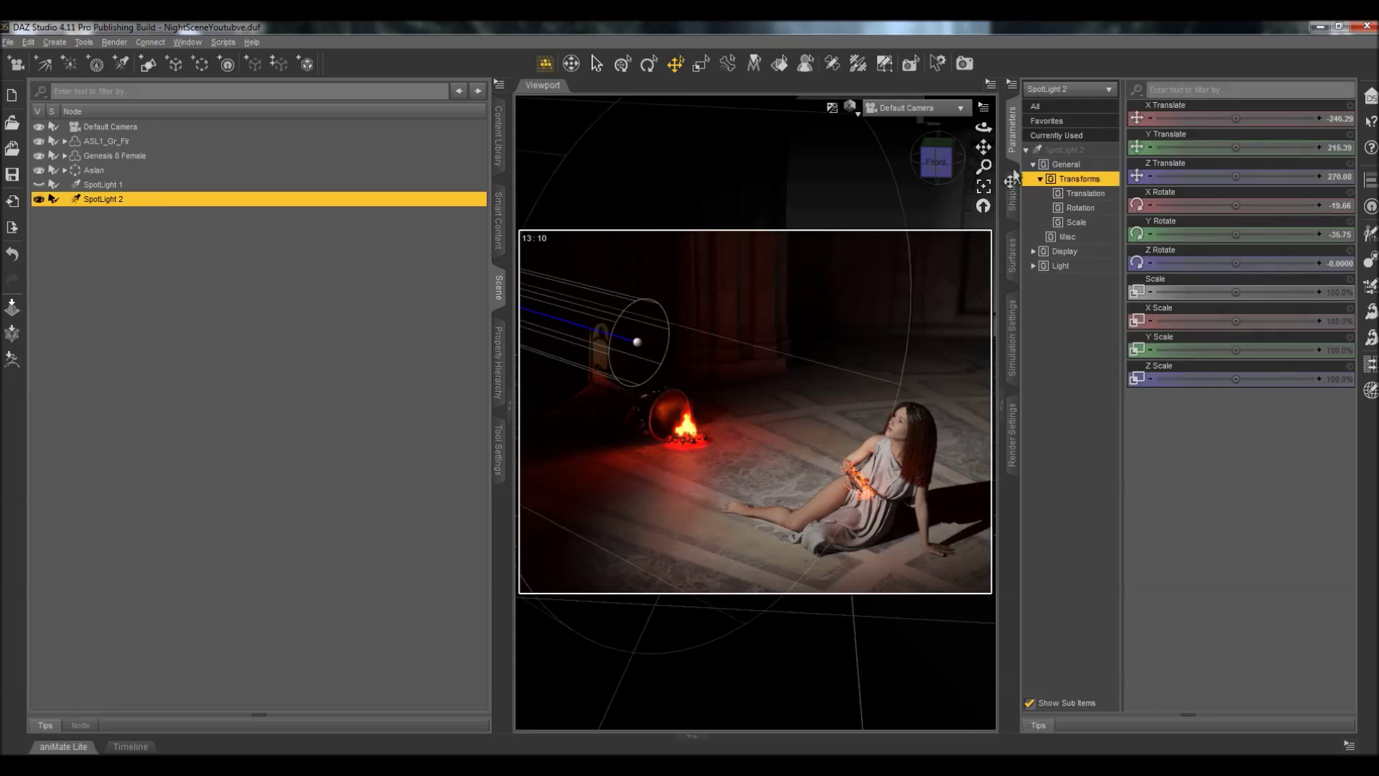
Step: Re-confirm SpotLight 2's luminous flux and switch the viewport from NVIDIA Iray to Texture Shaded
{"action": "left_click", "coordinate": [1063, 265]}
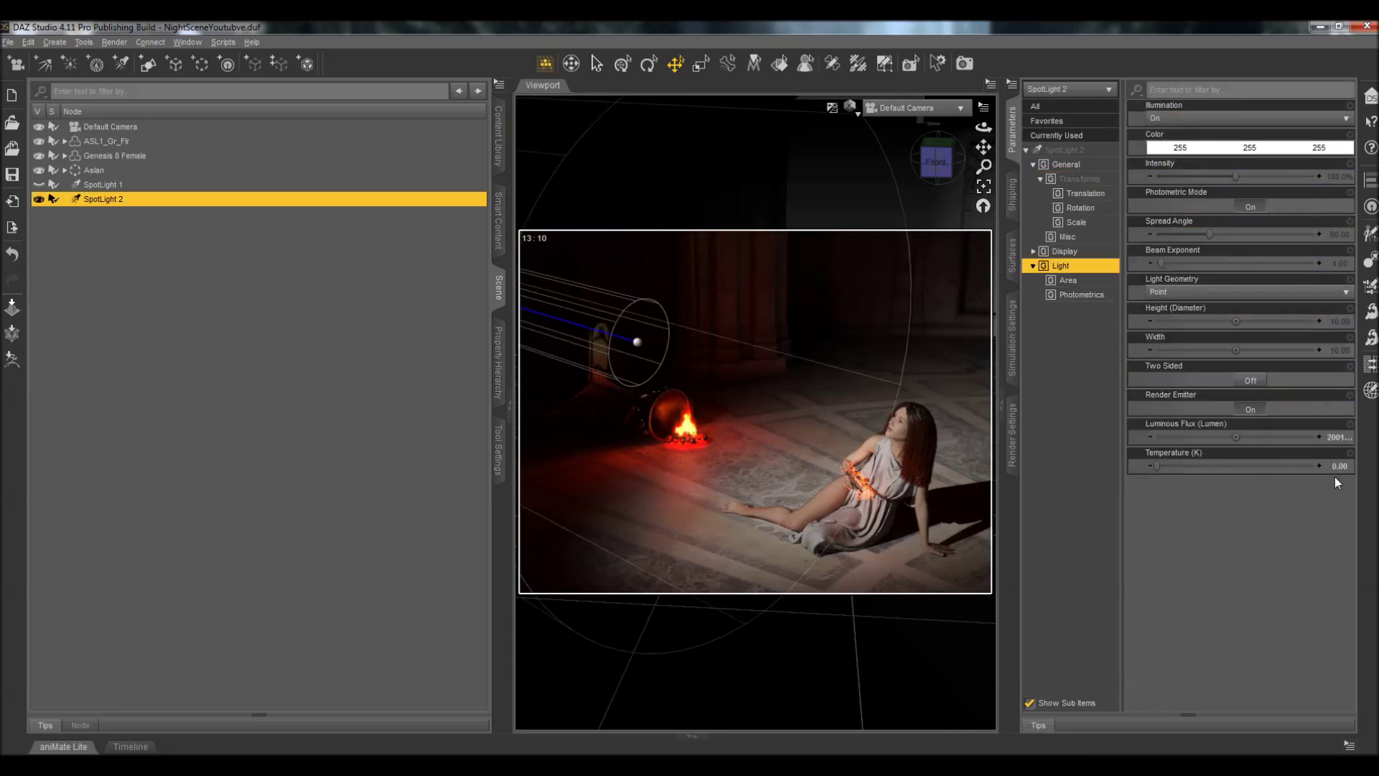
{"action": "left_click", "coordinate": [1337, 437]}
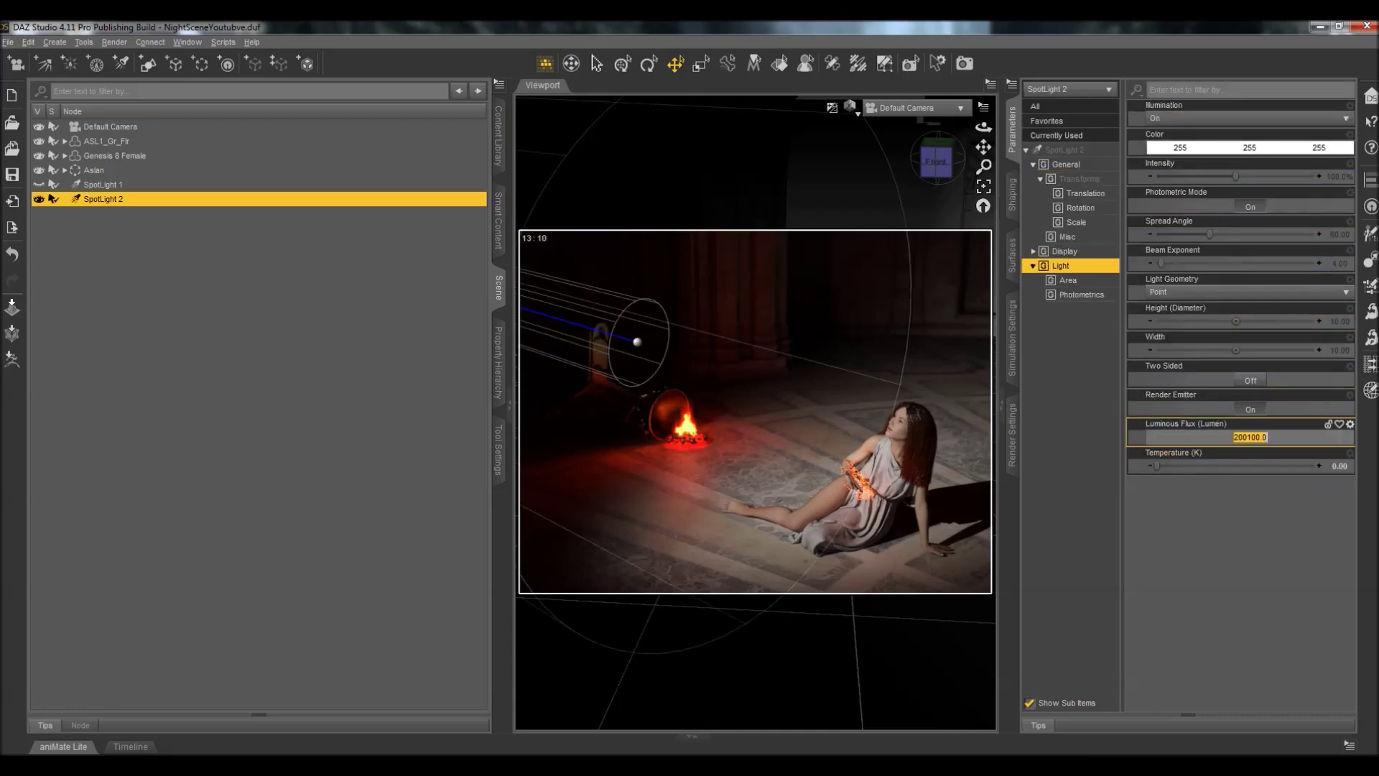
{"action": "key", "text": "Return"}
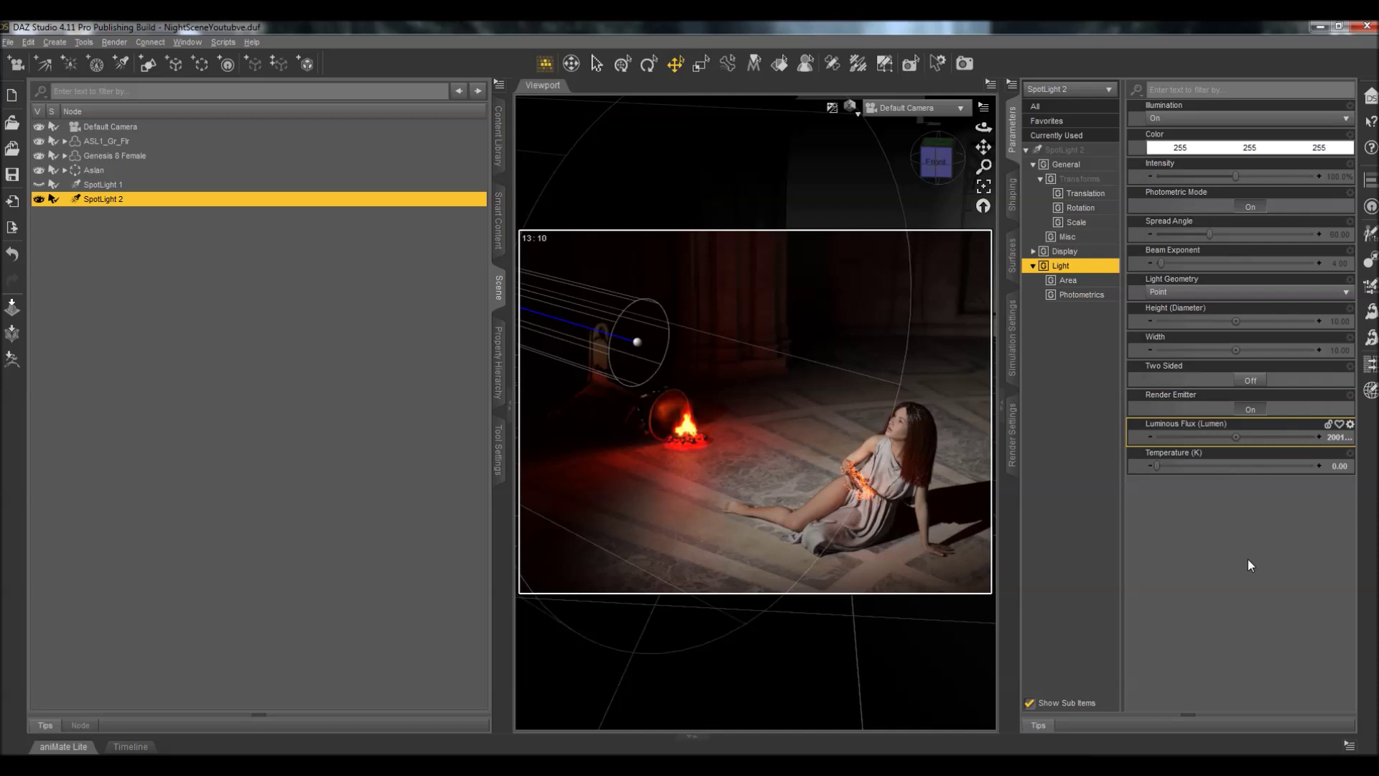
{"action": "left_click", "coordinate": [852, 108]}
{"action": "left_click", "coordinate": [864, 243]}
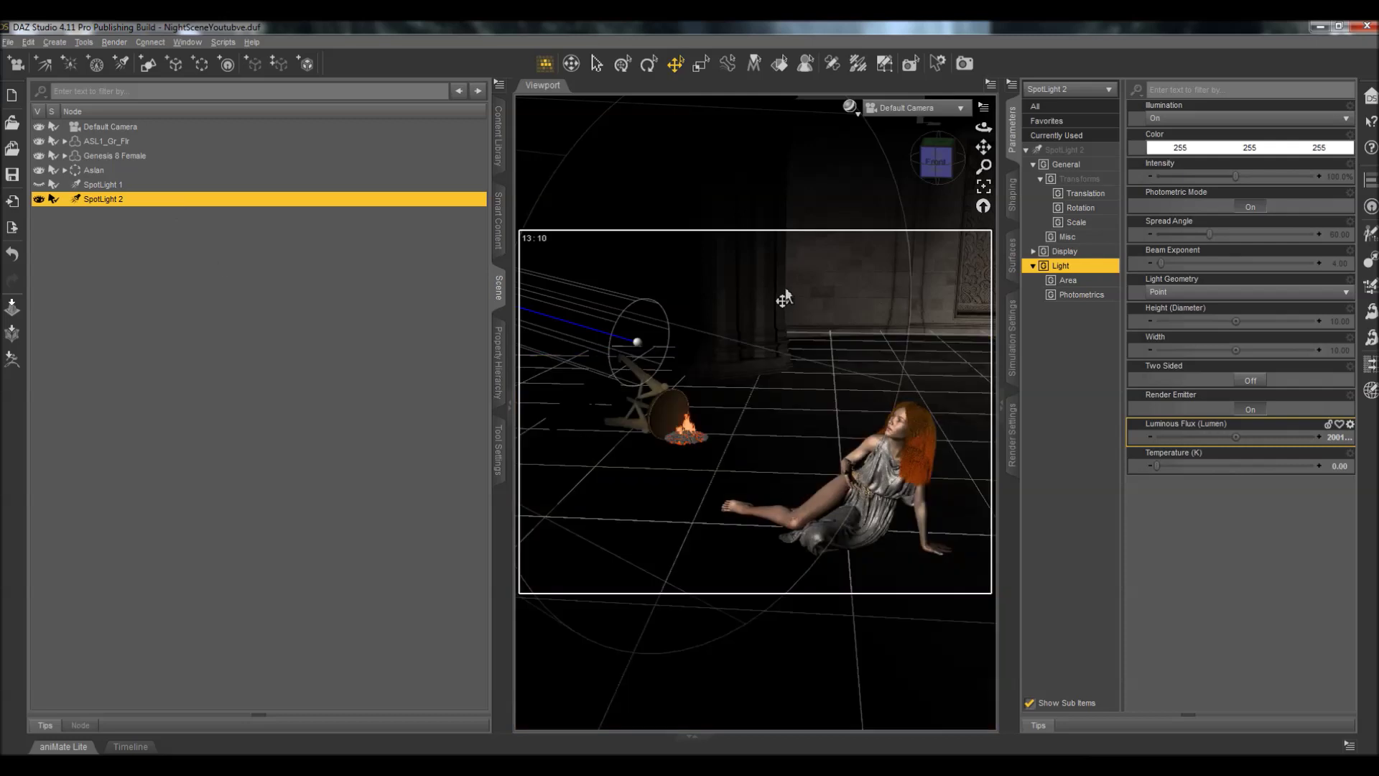
Step: Hide and deselect SpotLight 2, then add SpotLight 3 via Create > New Spotlight
{"action": "left_click", "coordinate": [39, 199]}
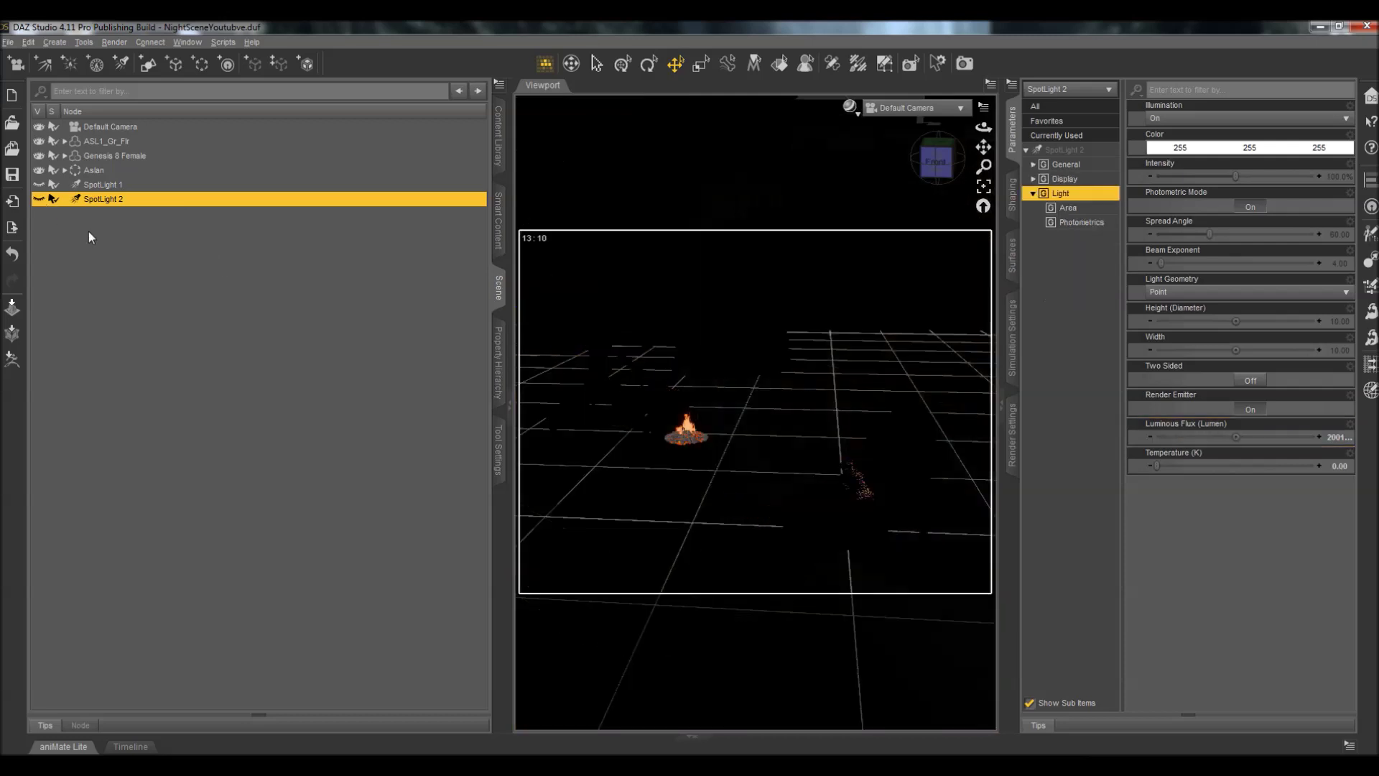
{"action": "left_click", "coordinate": [191, 273]}
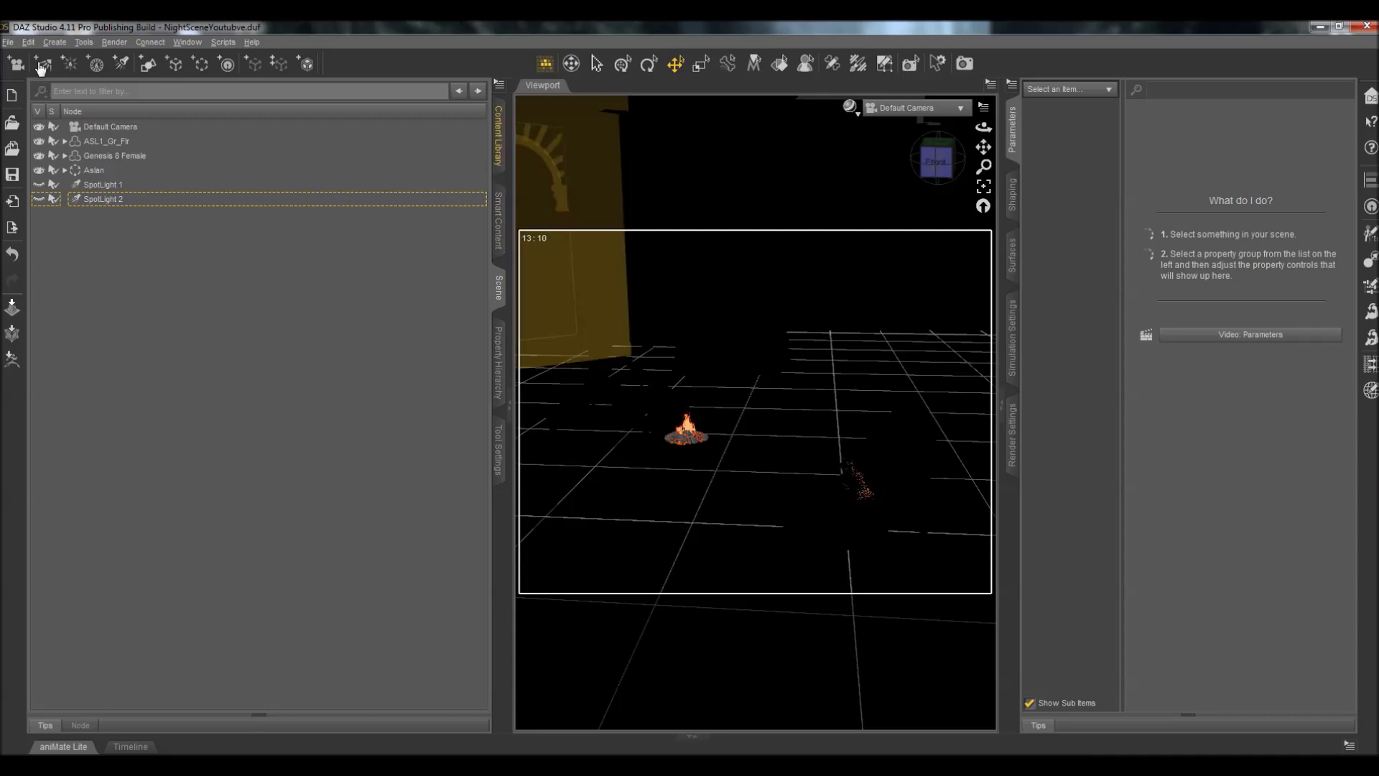
{"action": "left_click", "coordinate": [58, 43]}
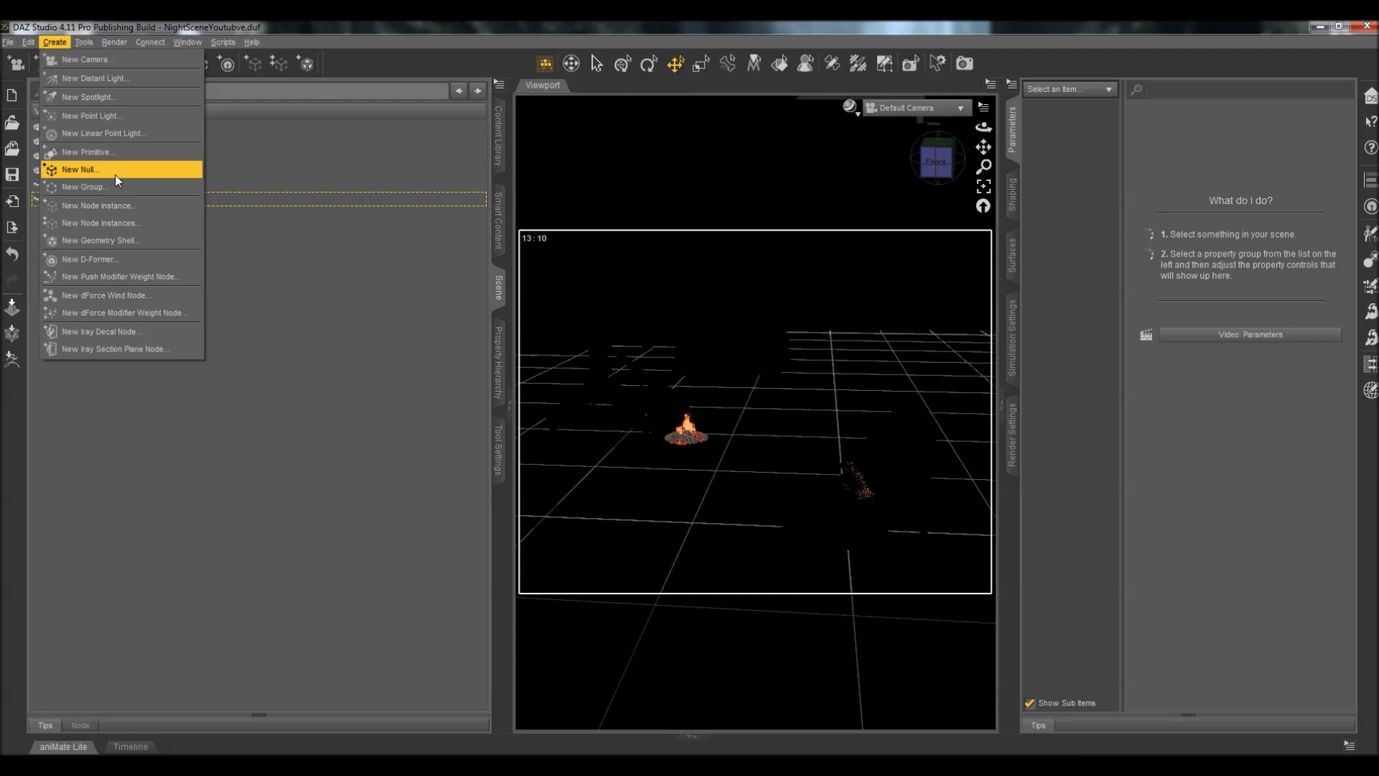
{"action": "left_click", "coordinate": [137, 97]}
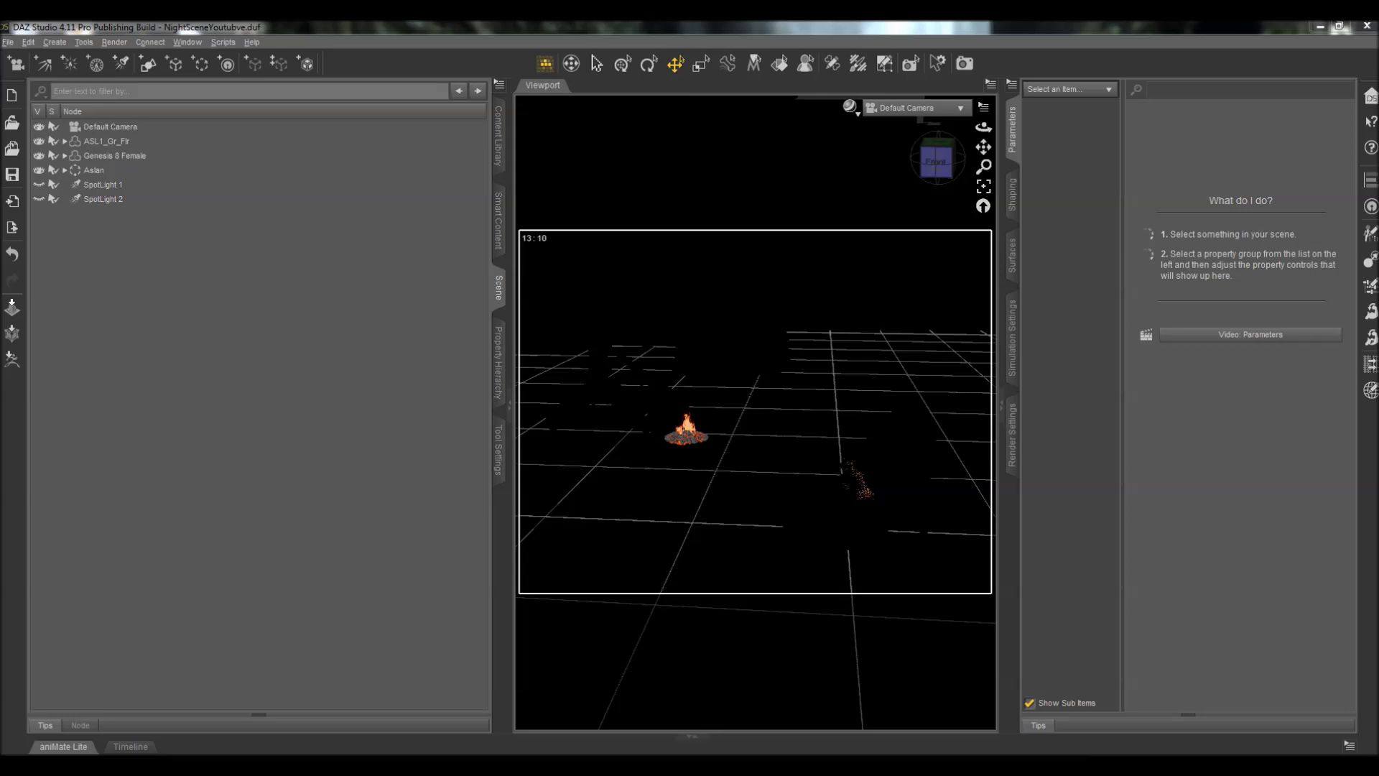
{"action": "left_click", "coordinate": [907, 108]}
Step: Look through SpotLight 3, frame the Genesis 8 Female and pull back, then return to Default Camera
{"action": "left_click", "coordinate": [893, 276]}
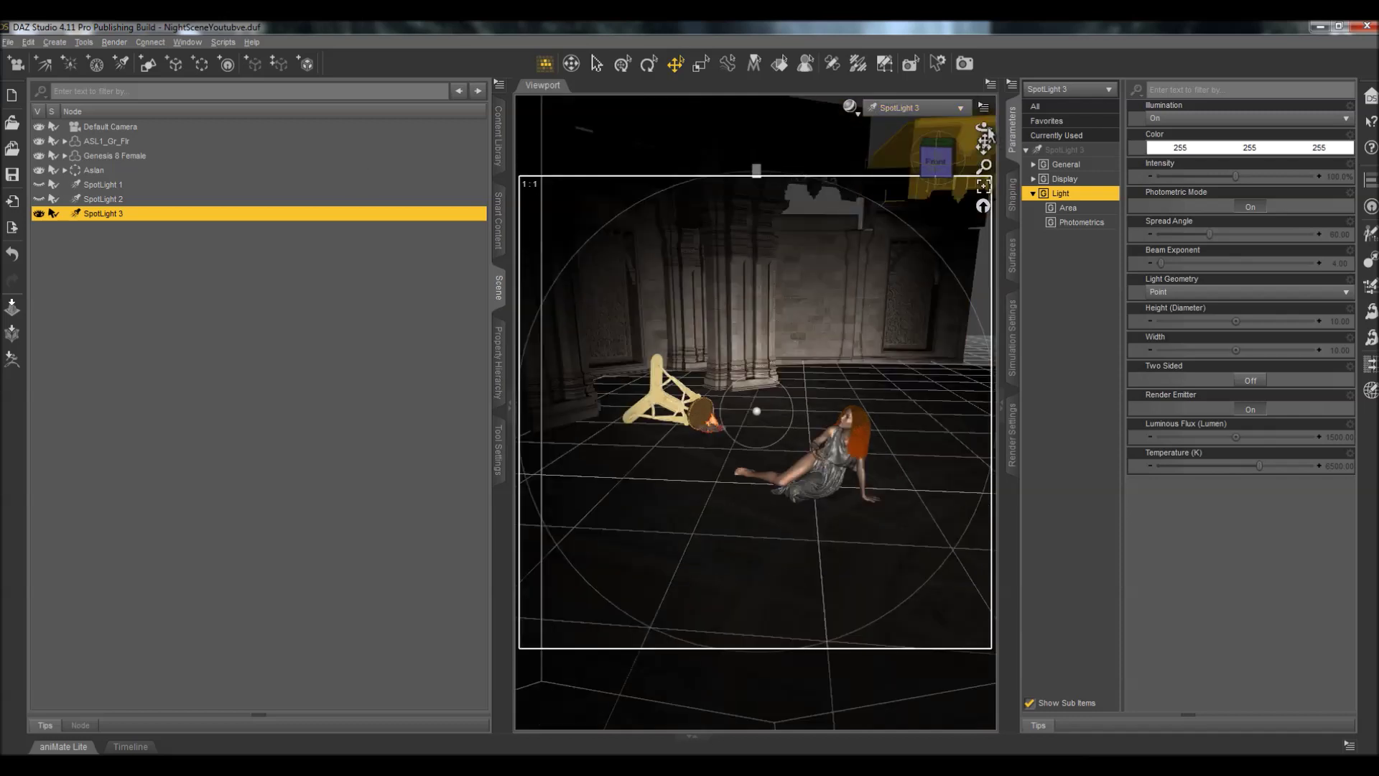
{"action": "left_click_drag", "start_coordinate": [983, 127], "coordinate": [230, 154]}
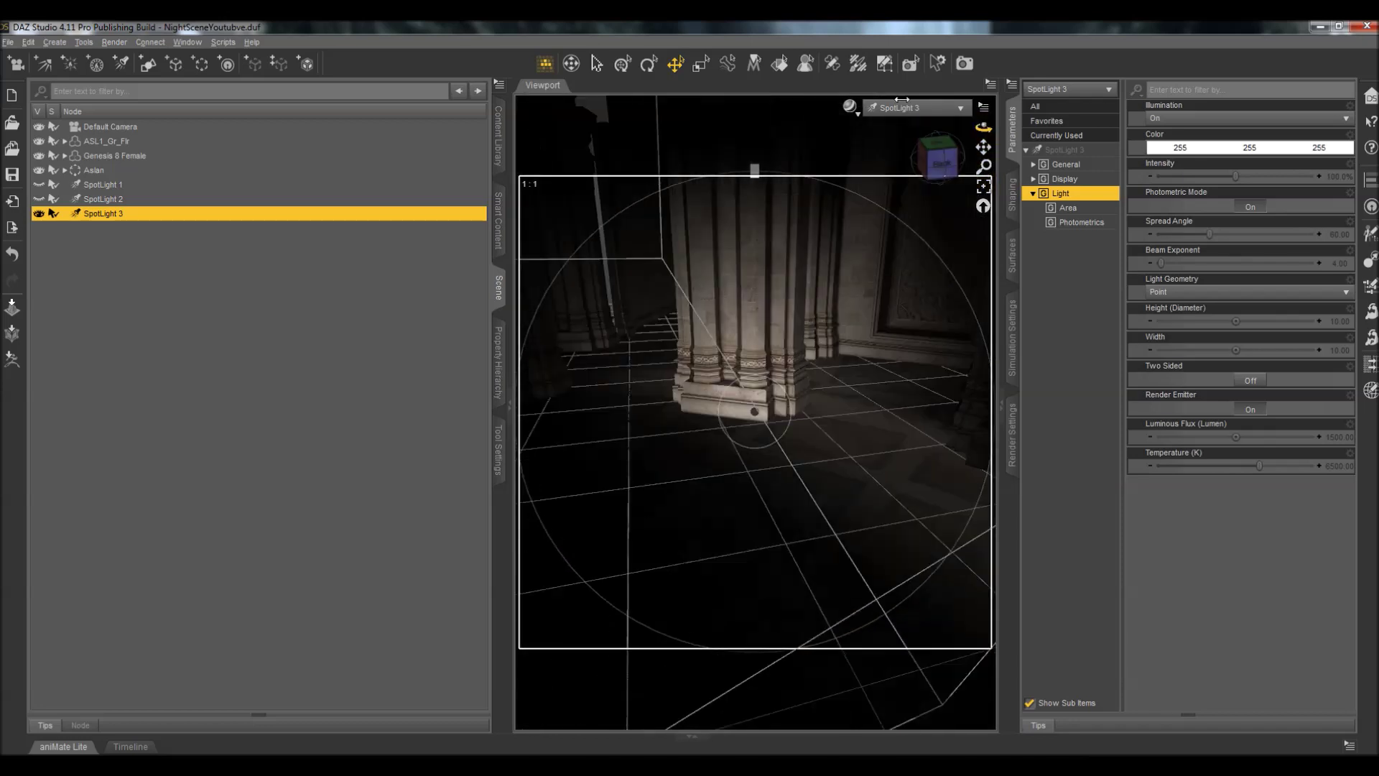
{"action": "left_click", "coordinate": [218, 156]}
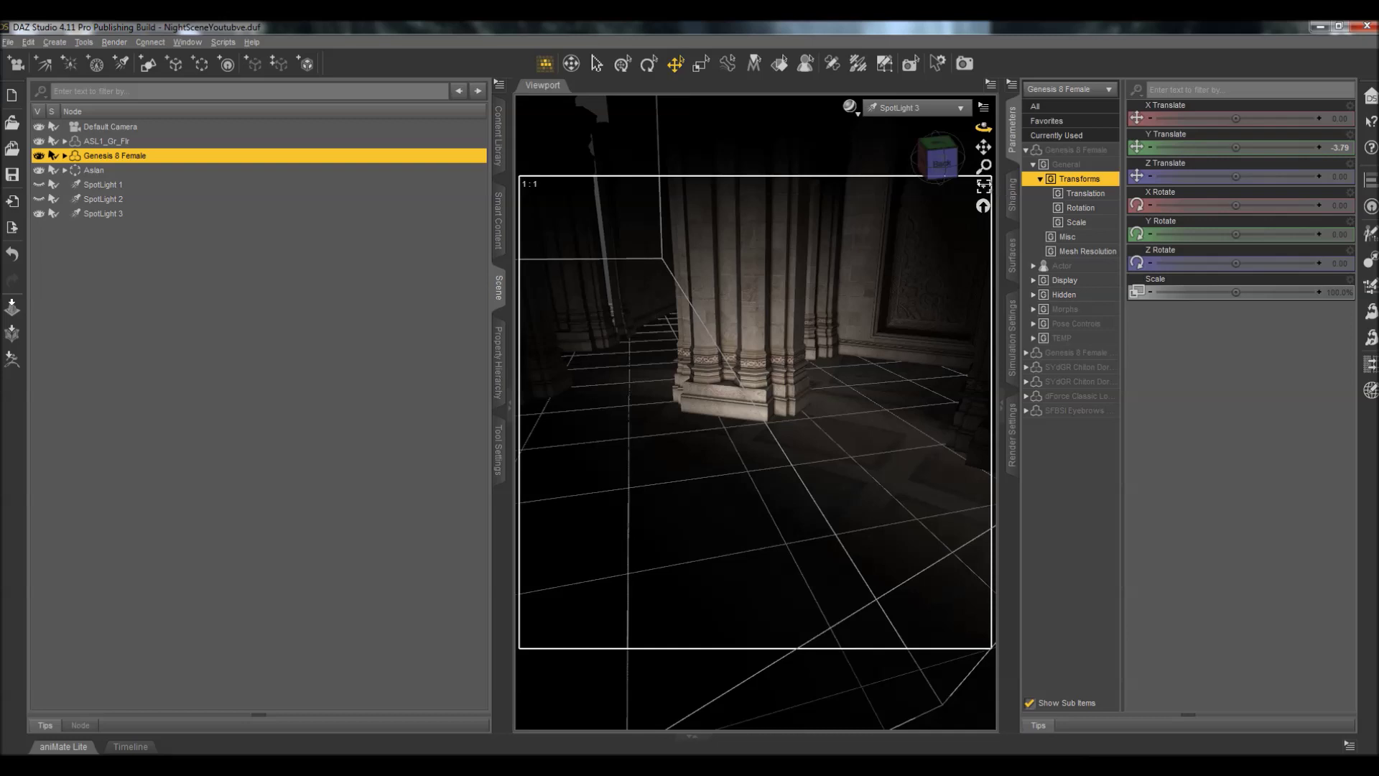
{"action": "left_click", "coordinate": [983, 186]}
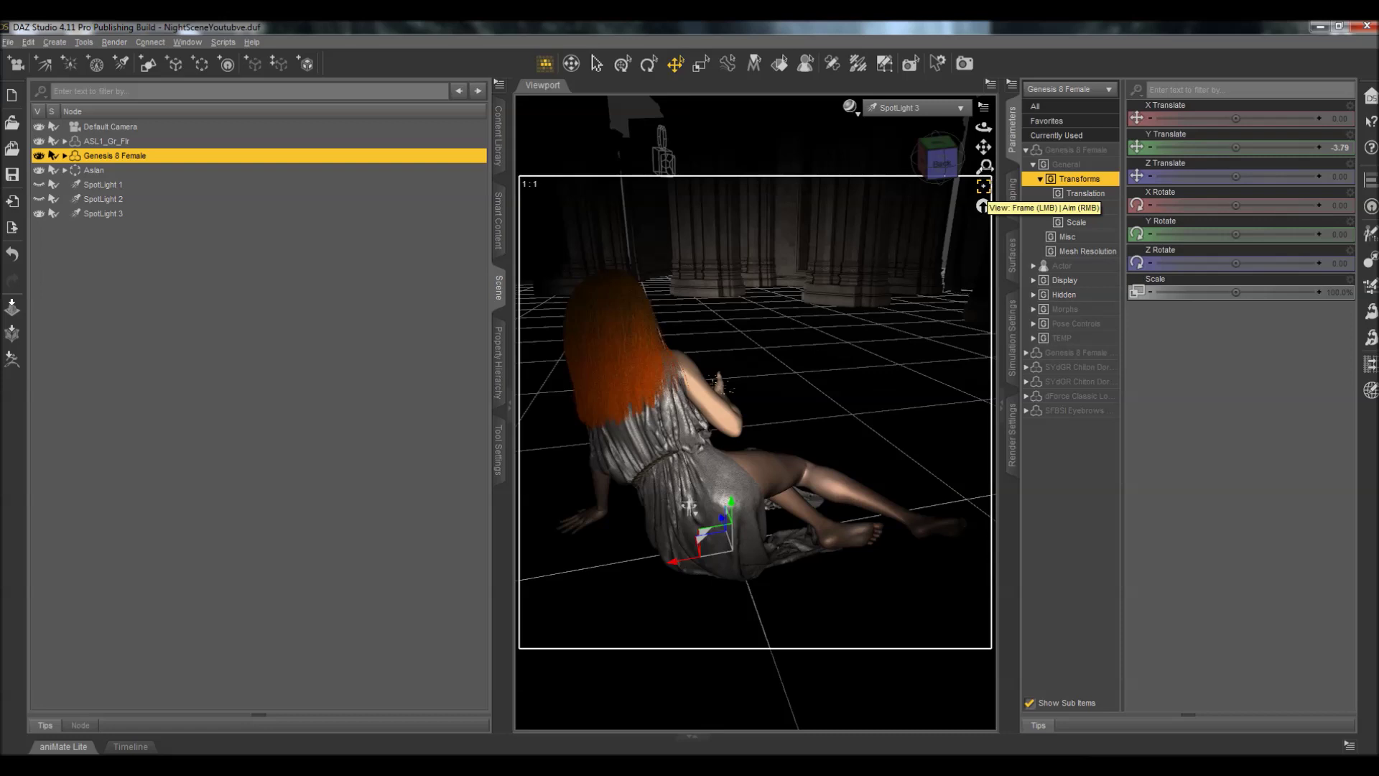
{"action": "left_click_drag", "start_coordinate": [983, 166], "coordinate": [983, 191]}
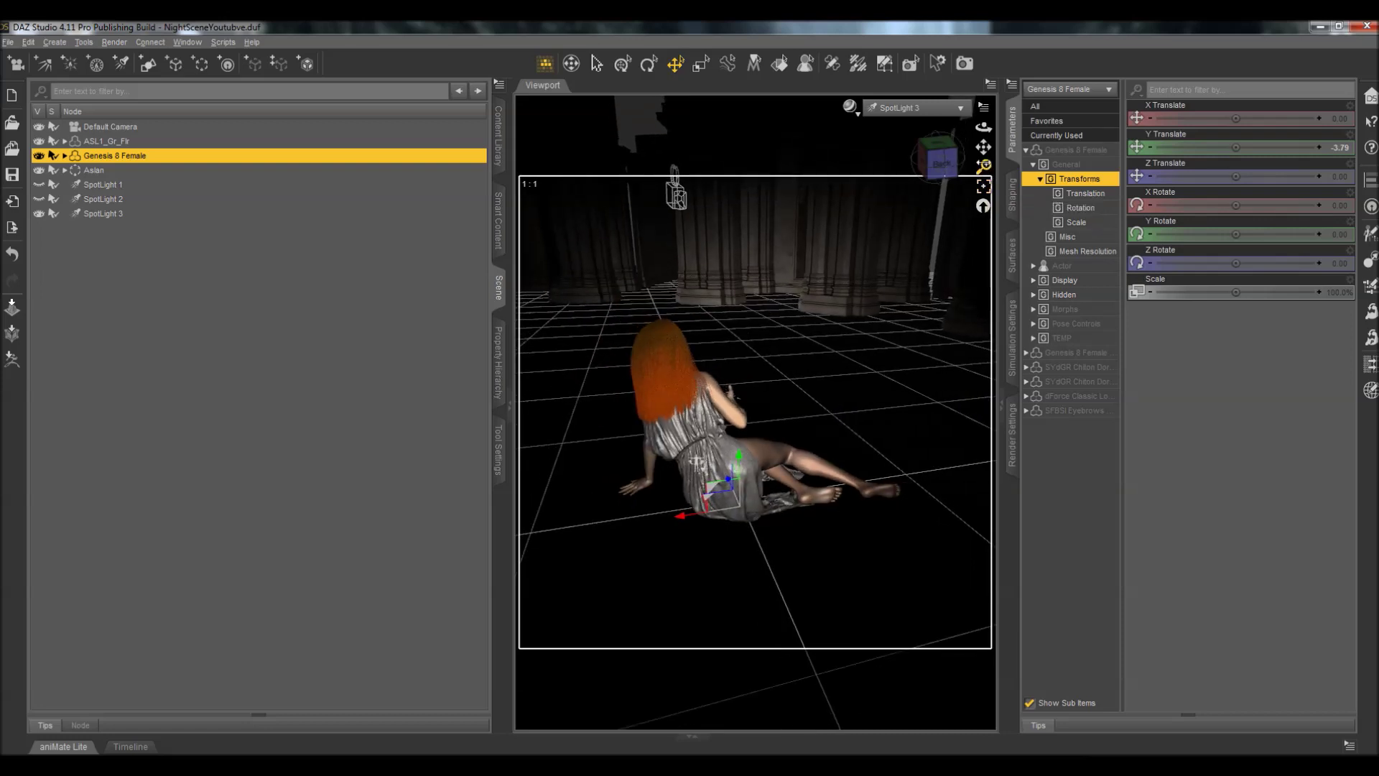
{"action": "left_click", "coordinate": [902, 108]}
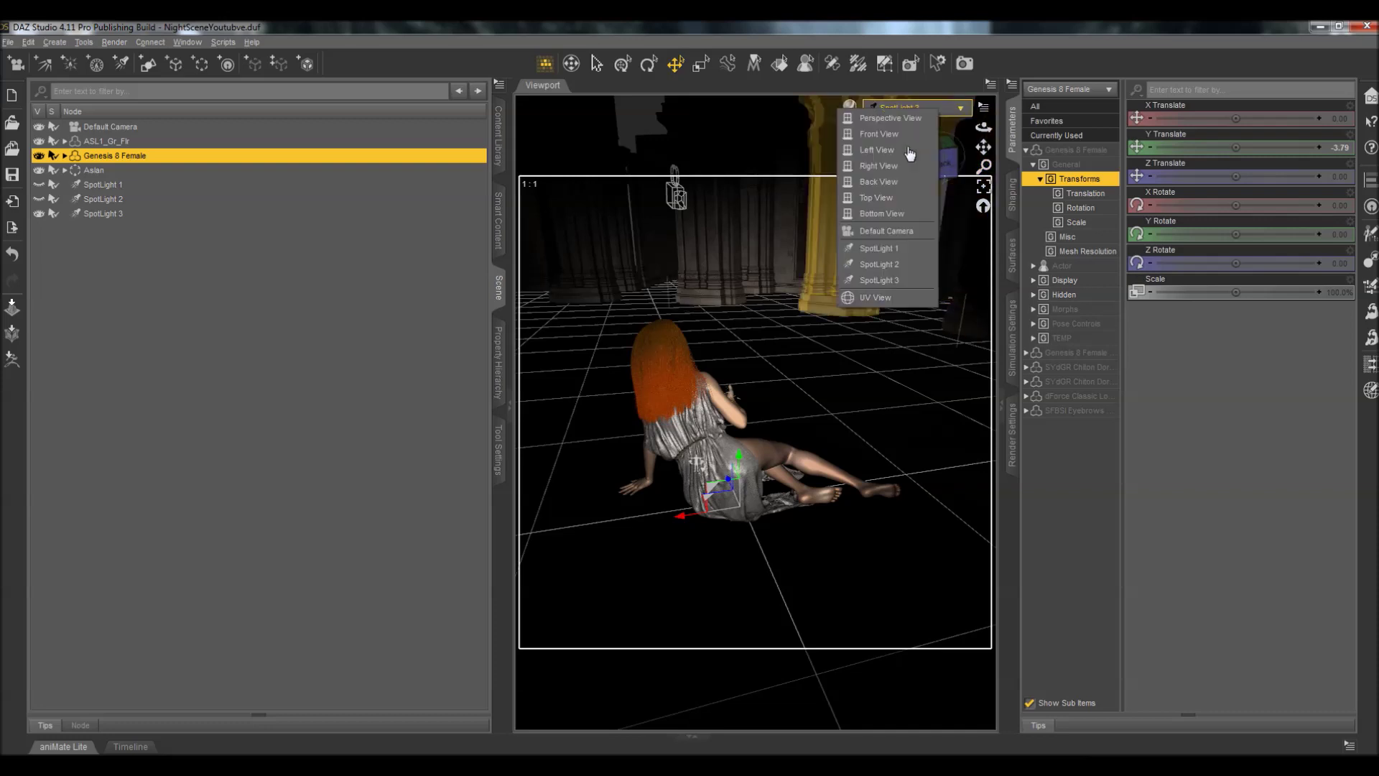
{"action": "left_click", "coordinate": [914, 233]}
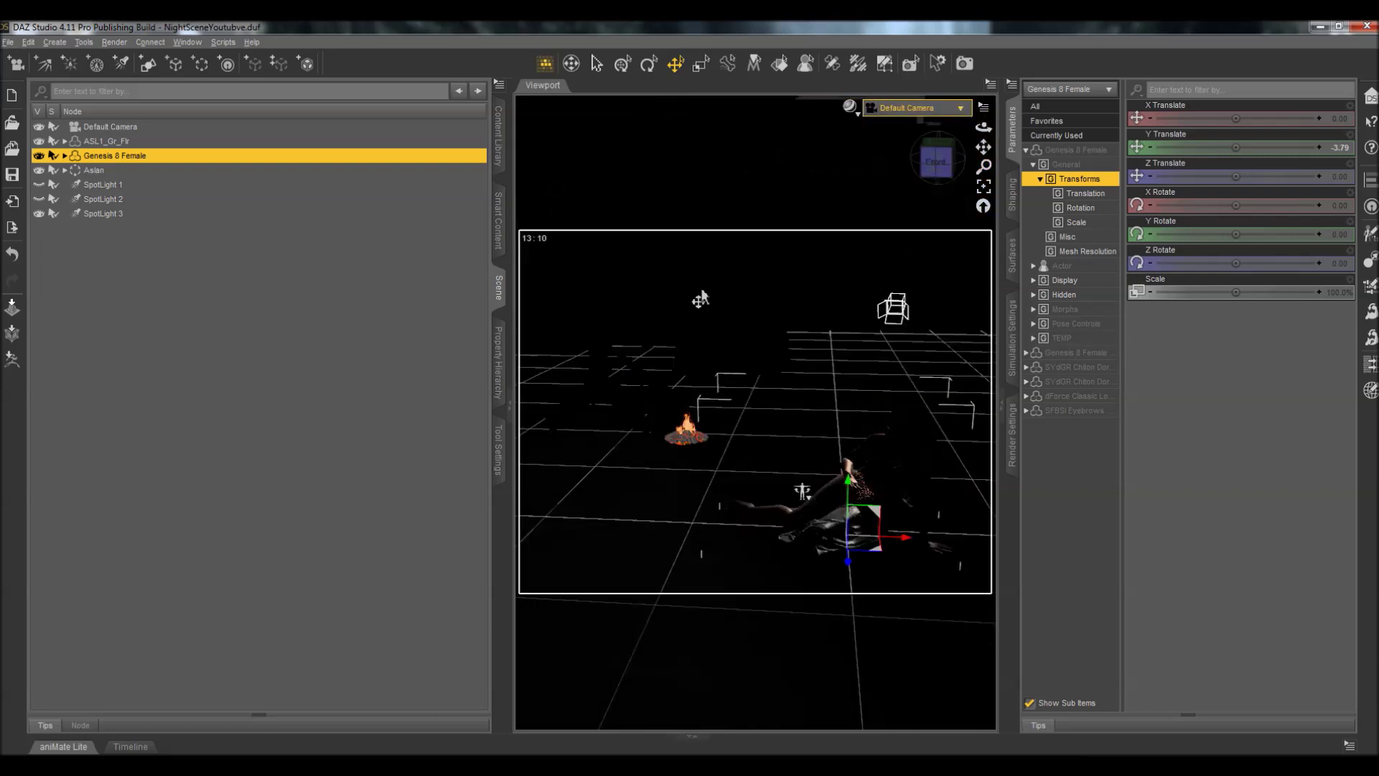
Step: Raise SpotLight 3 higher above the scene and tilt it slightly on X Rotate
{"action": "left_click", "coordinate": [896, 311]}
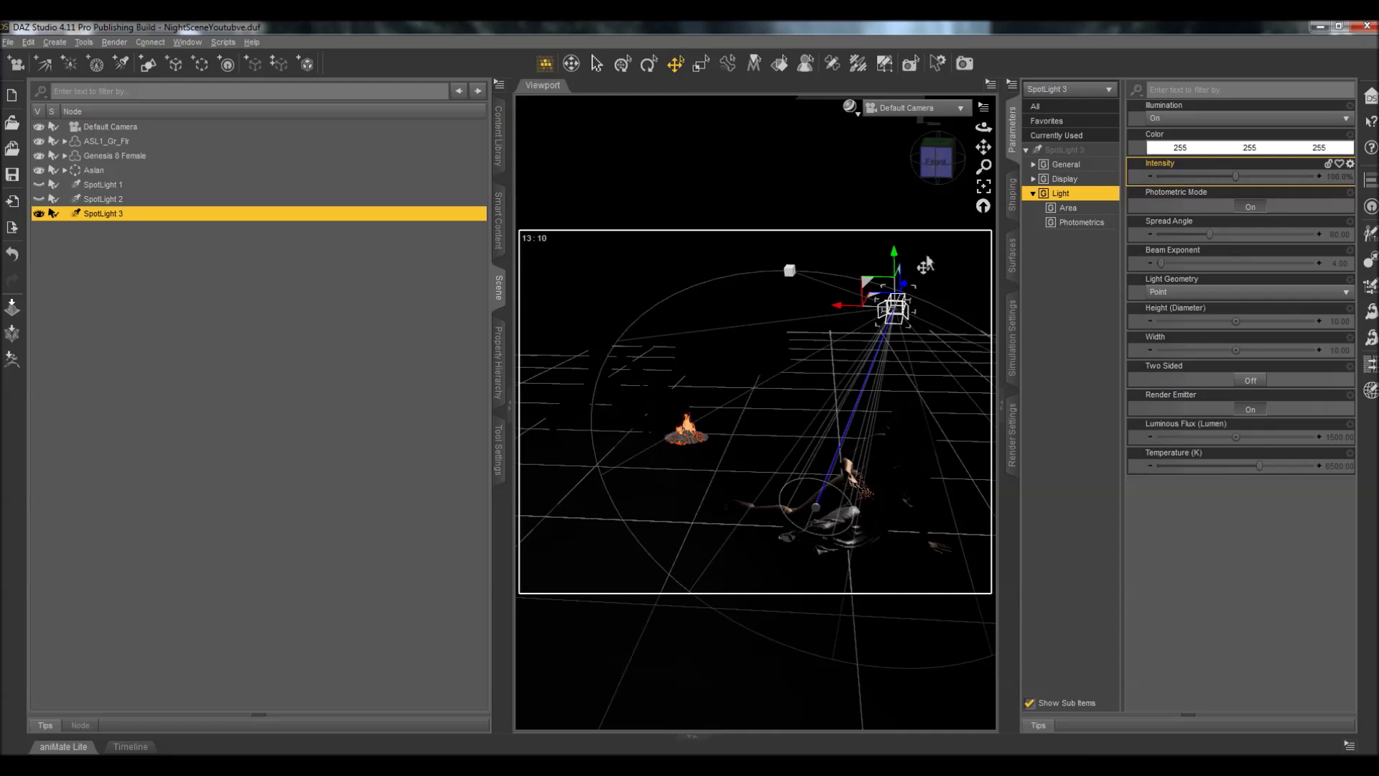
{"action": "left_click_drag", "start_coordinate": [895, 258], "coordinate": [908, 133]}
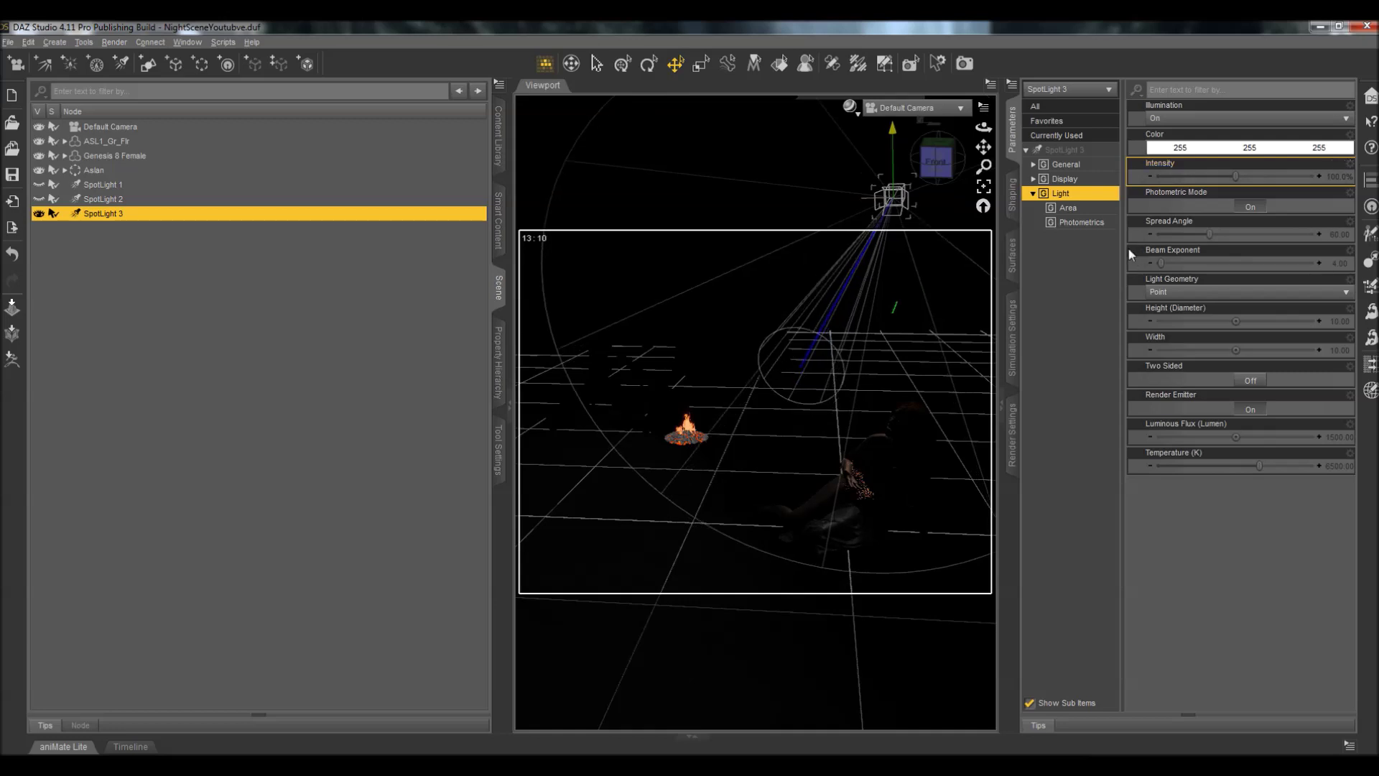
{"action": "double_click", "coordinate": [1091, 166]}
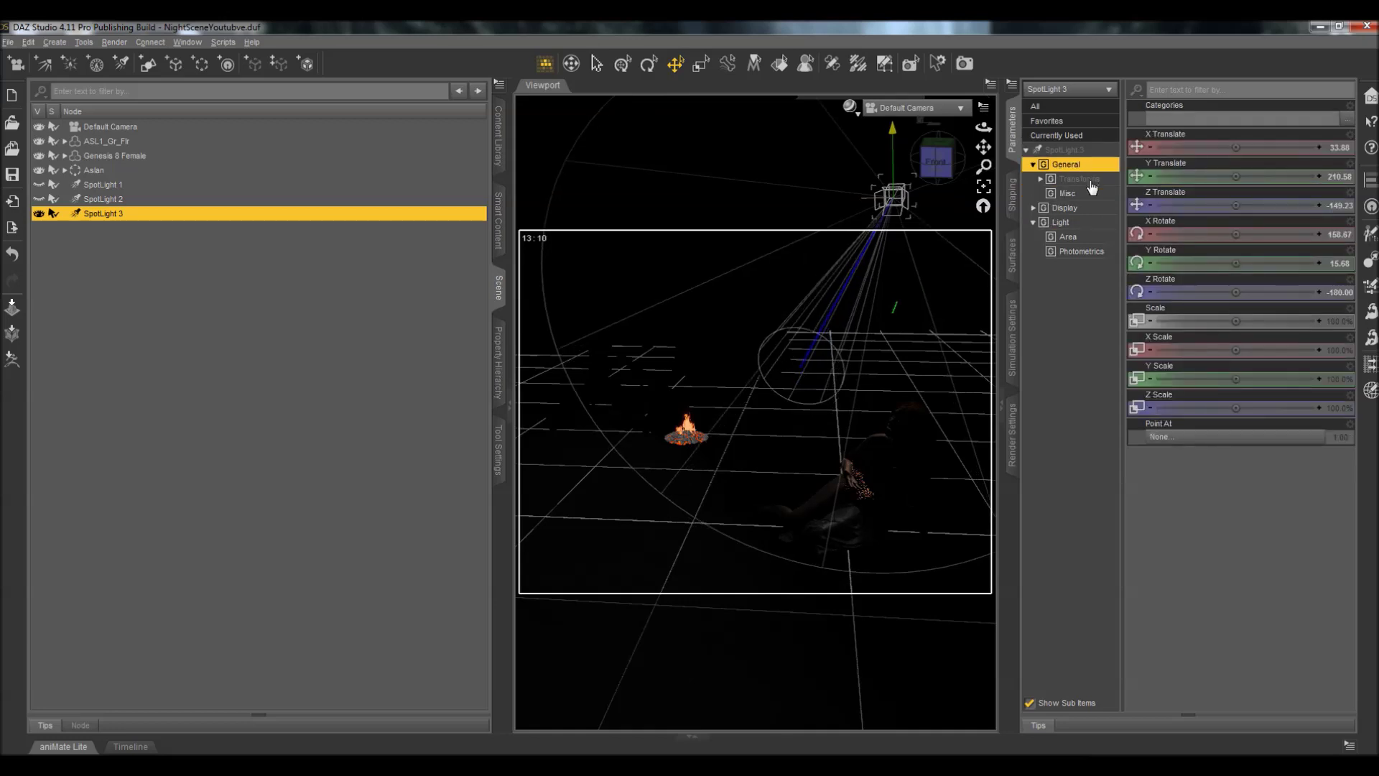
{"action": "left_click", "coordinate": [1079, 179]}
{"action": "mouse_move", "coordinate": [1234, 205]}
{"action": "left_mouse_down"}
{"action": "mouse_move", "coordinate": [1254, 205]}
{"action": "mouse_move", "coordinate": [1209, 206]}
{"action": "left_mouse_up"}
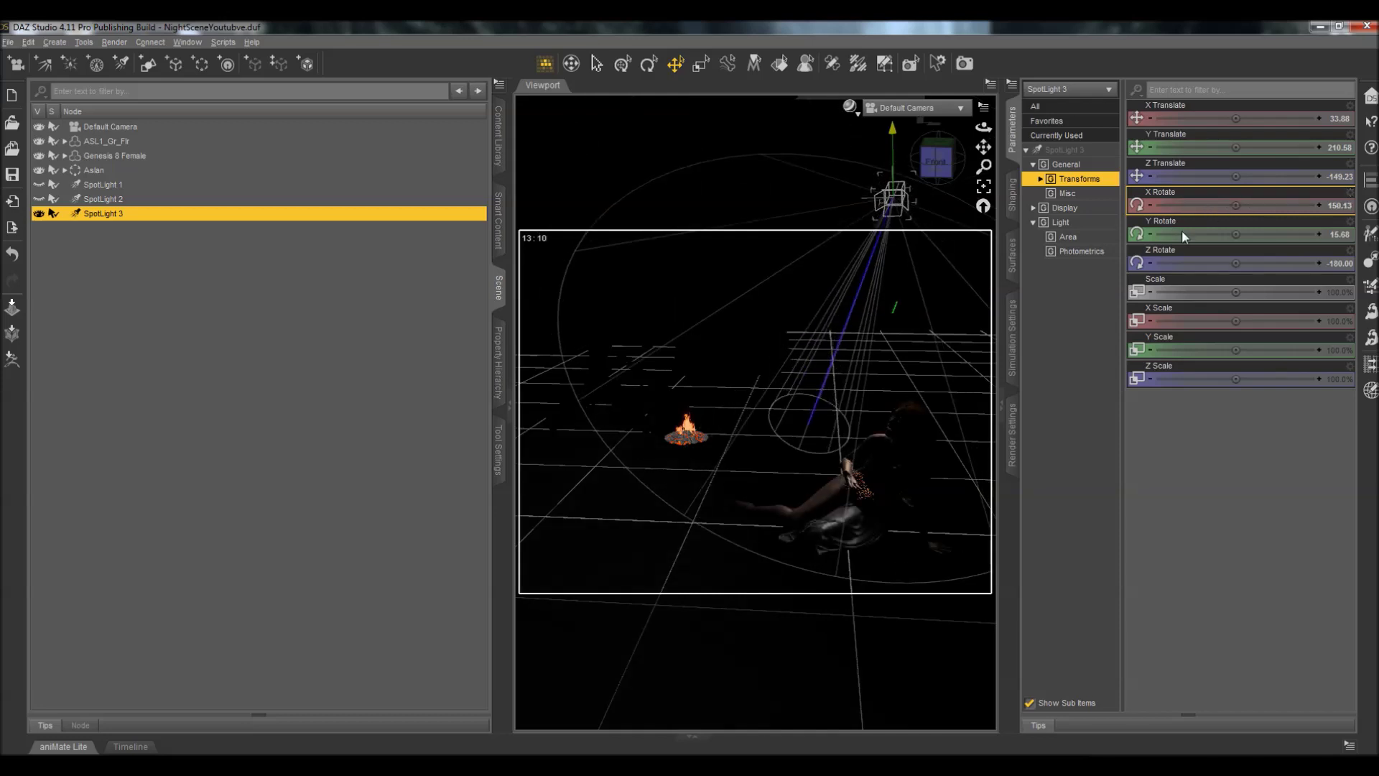
Step: Set SpotLight 3's Render Emitter to Off and change the viewport camera choice
{"action": "left_click", "coordinate": [1061, 221]}
{"action": "left_click", "coordinate": [1256, 408]}
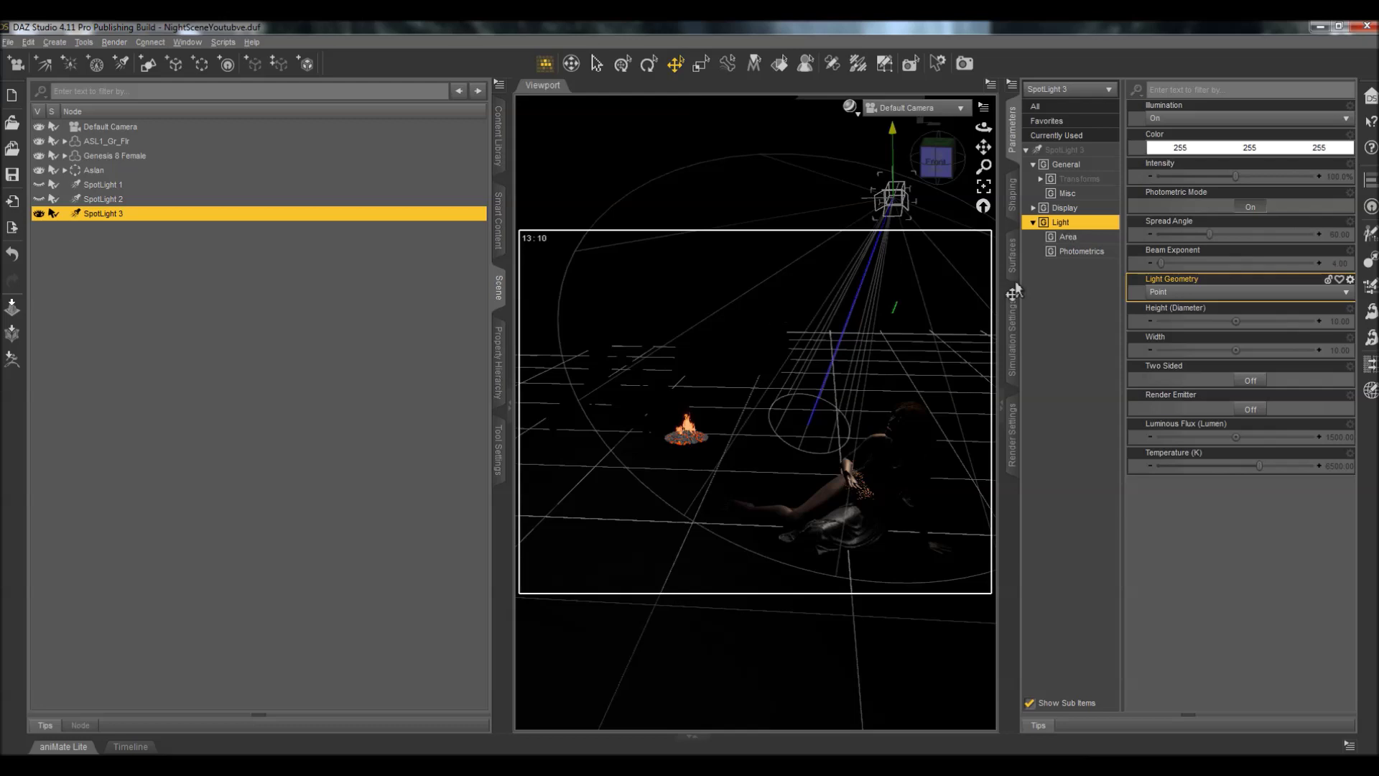
{"action": "left_click", "coordinate": [907, 108]}
{"action": "left_click", "coordinate": [876, 89]}
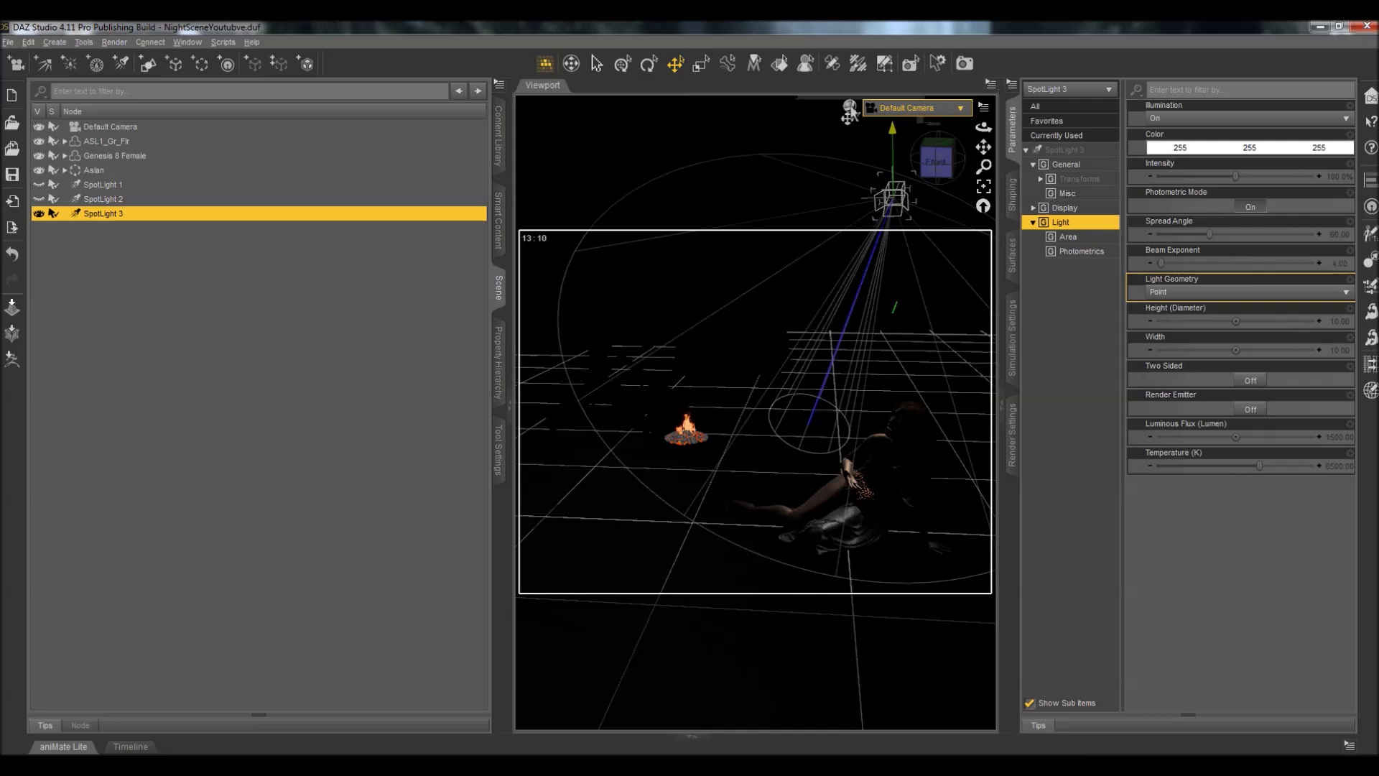
Step: Set SpotLight 3's luminous flux to 4000 and temperature to 4000 K, then deselect it
{"action": "left_click", "coordinate": [1338, 437]}
{"action": "type", "text": "4000..."}
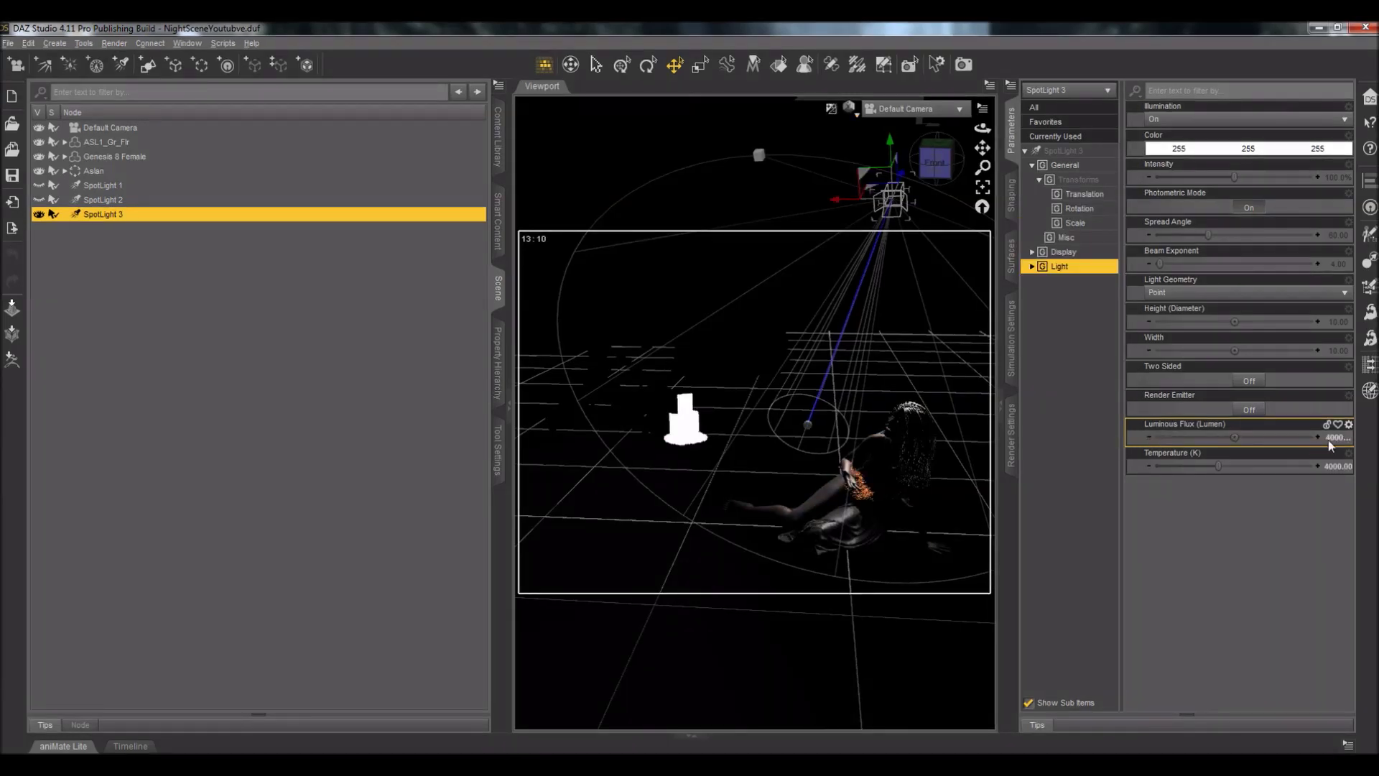
{"action": "left_click", "coordinate": [1332, 438]}
{"action": "left_click", "coordinate": [1248, 438]}
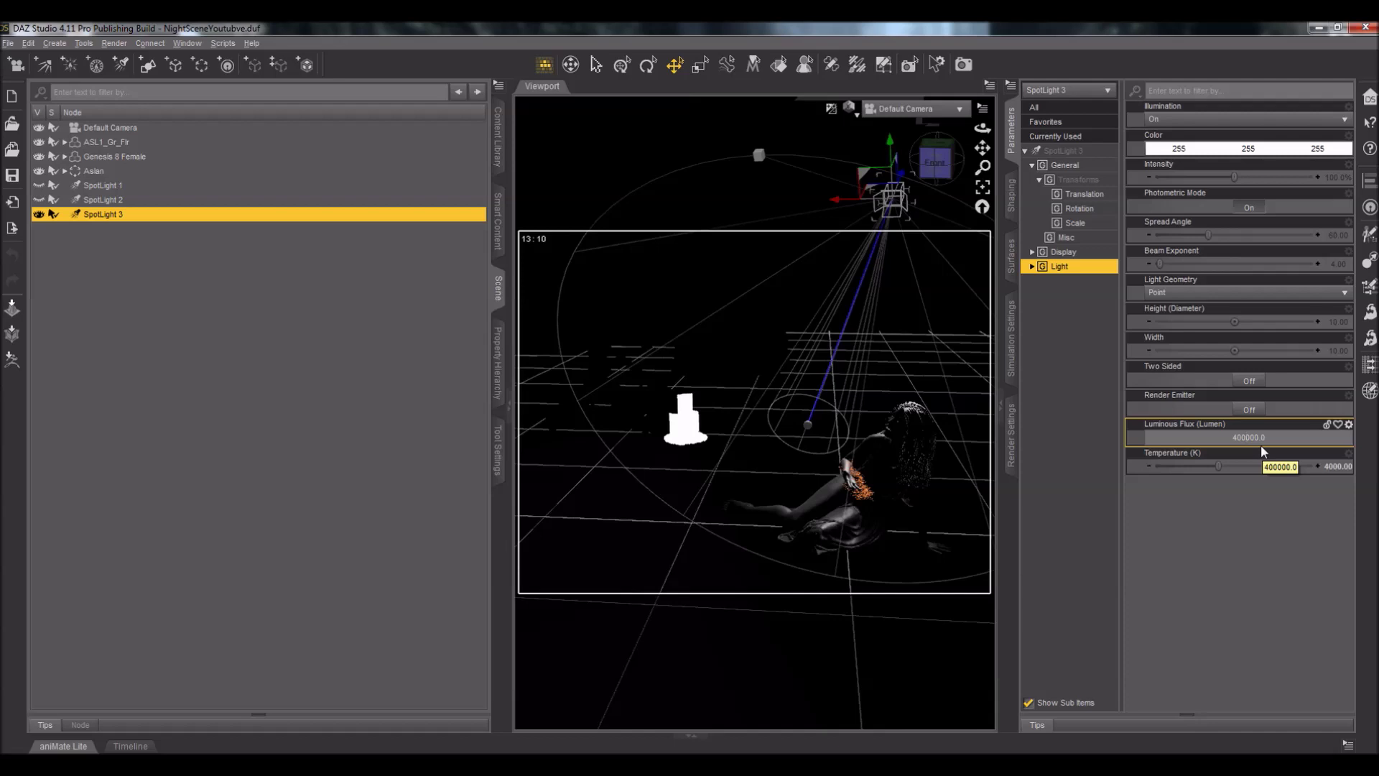
{"action": "left_click", "coordinate": [1258, 505]}
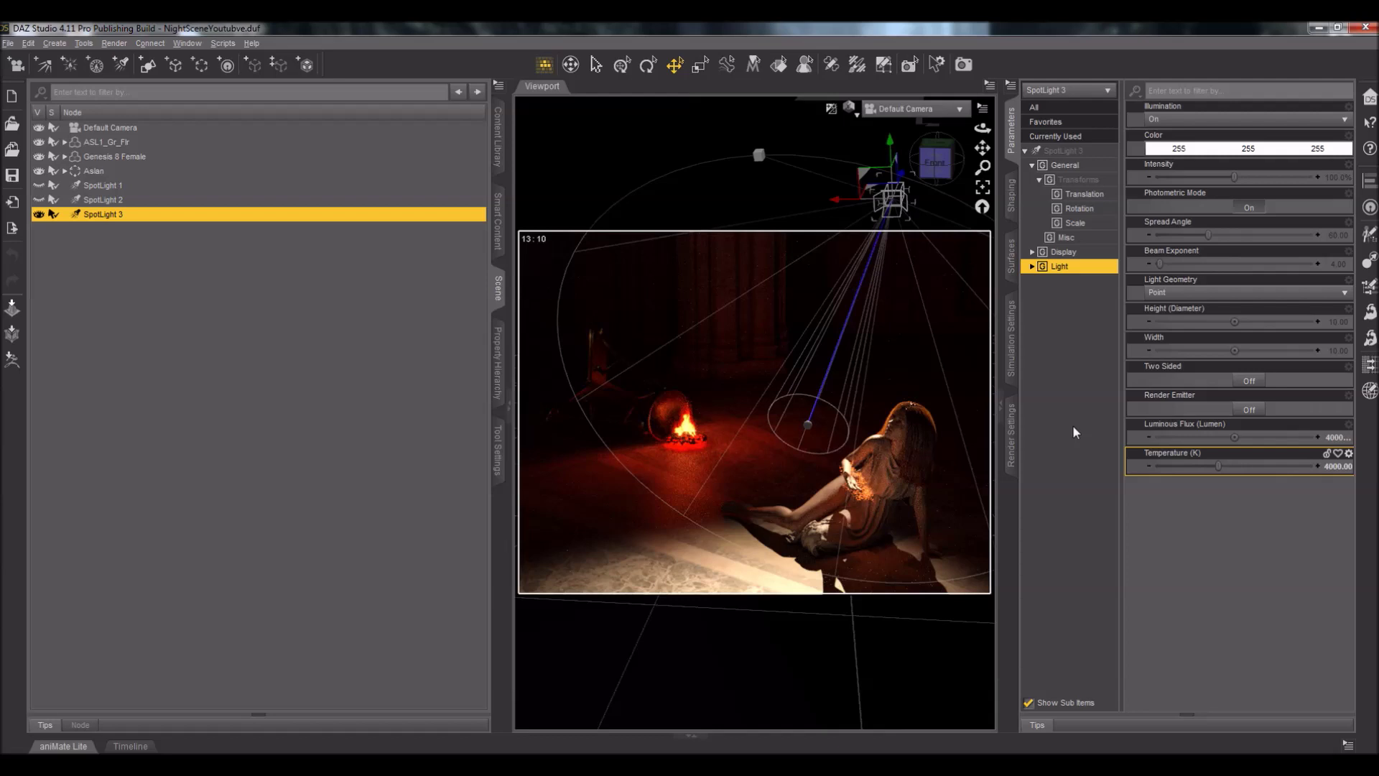
{"action": "left_click", "coordinate": [301, 332]}
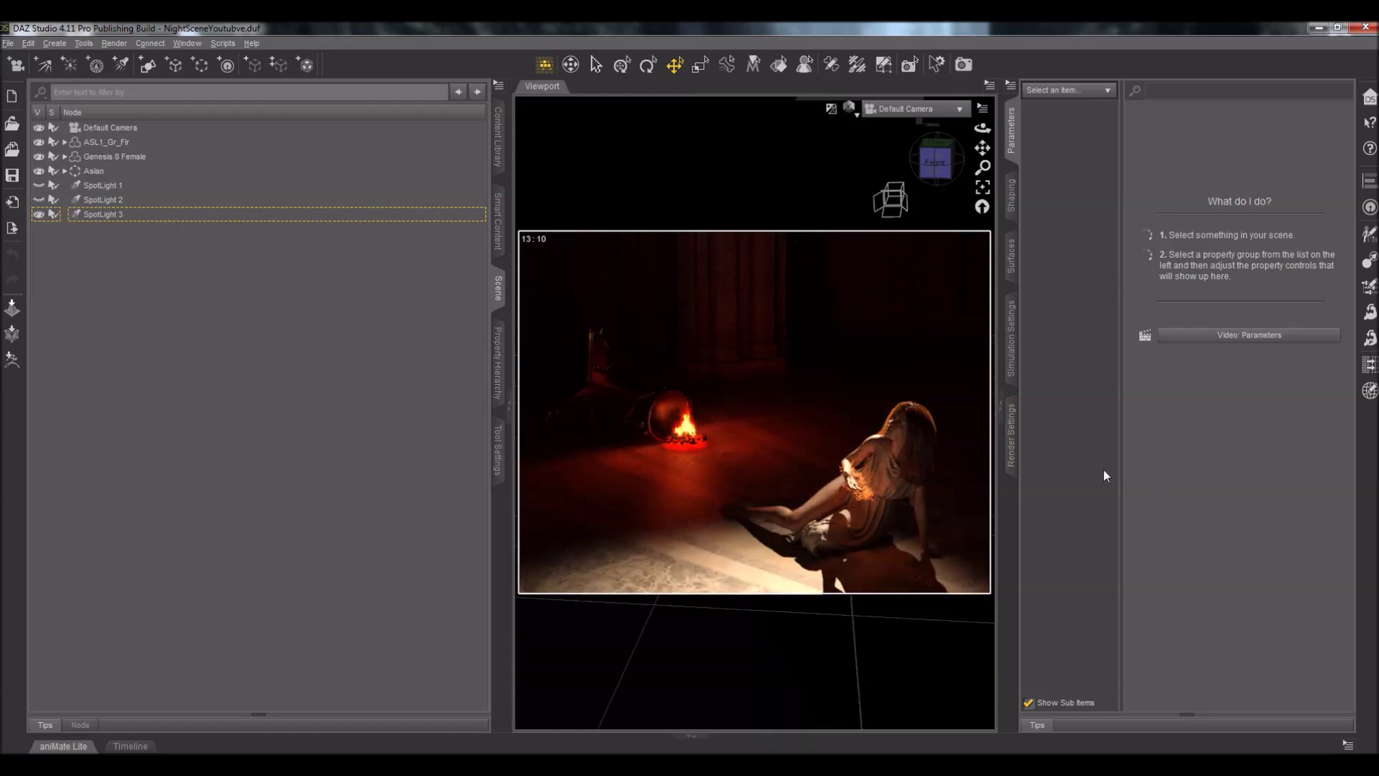
Step: In Render Settings Filtering, choose the mitchell pixel filter and set its radius to 0.8
{"action": "left_click", "coordinate": [1013, 433]}
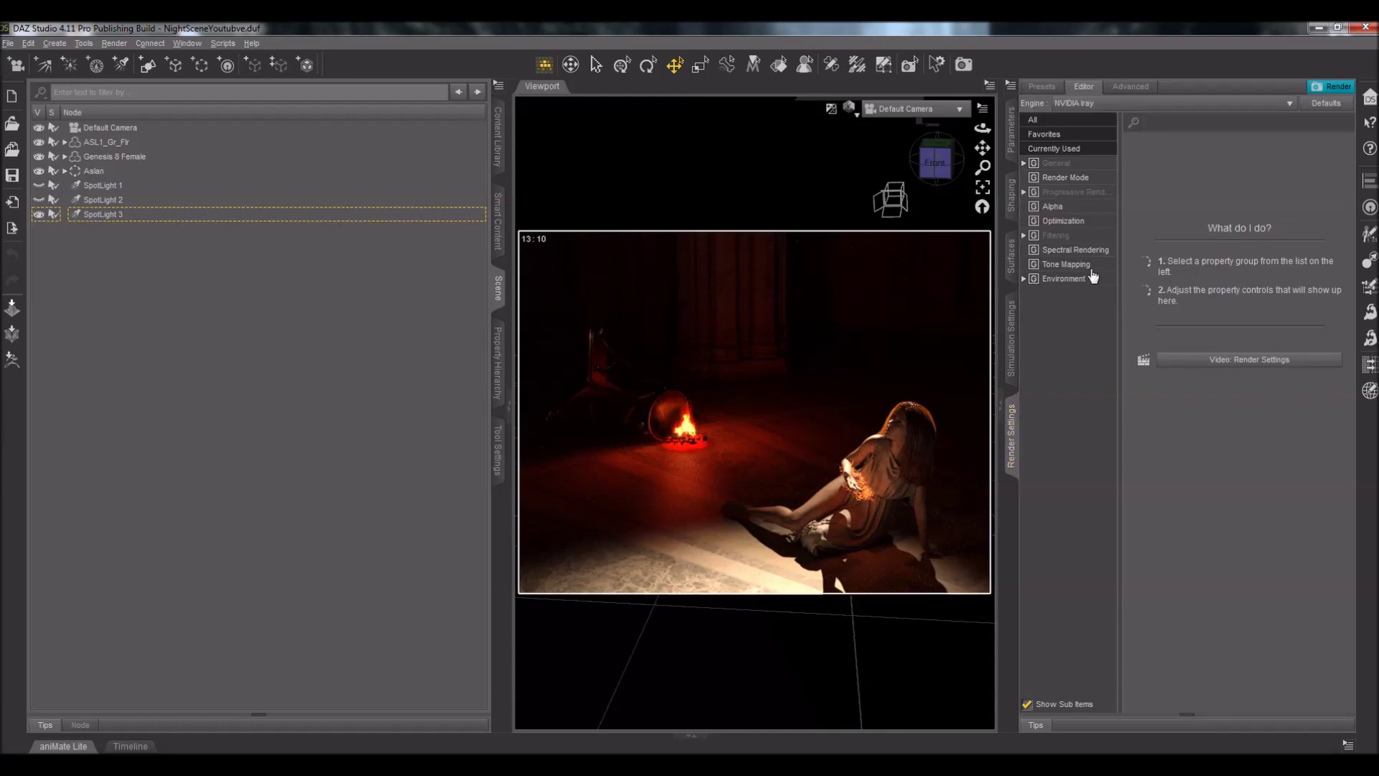
{"action": "left_click", "coordinate": [1081, 236]}
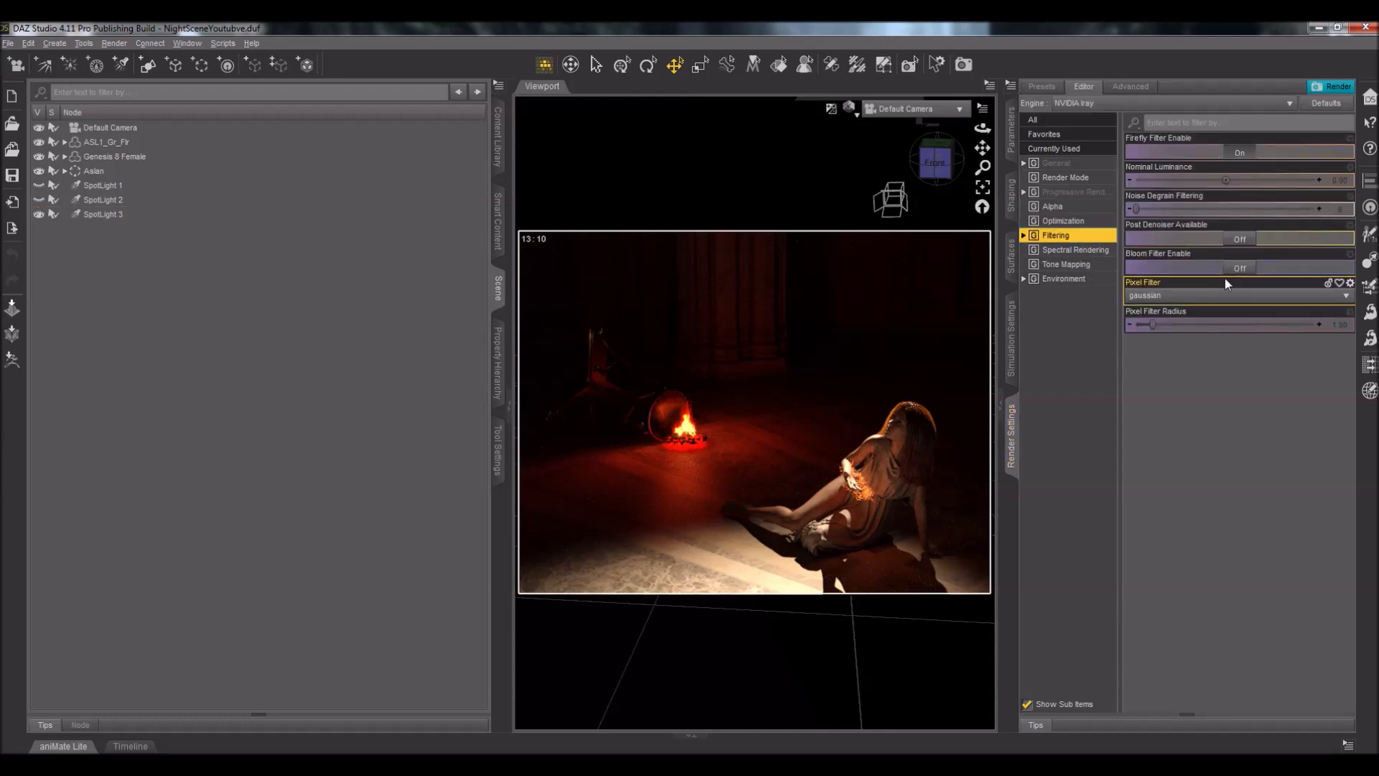
{"action": "left_click", "coordinate": [1243, 295]}
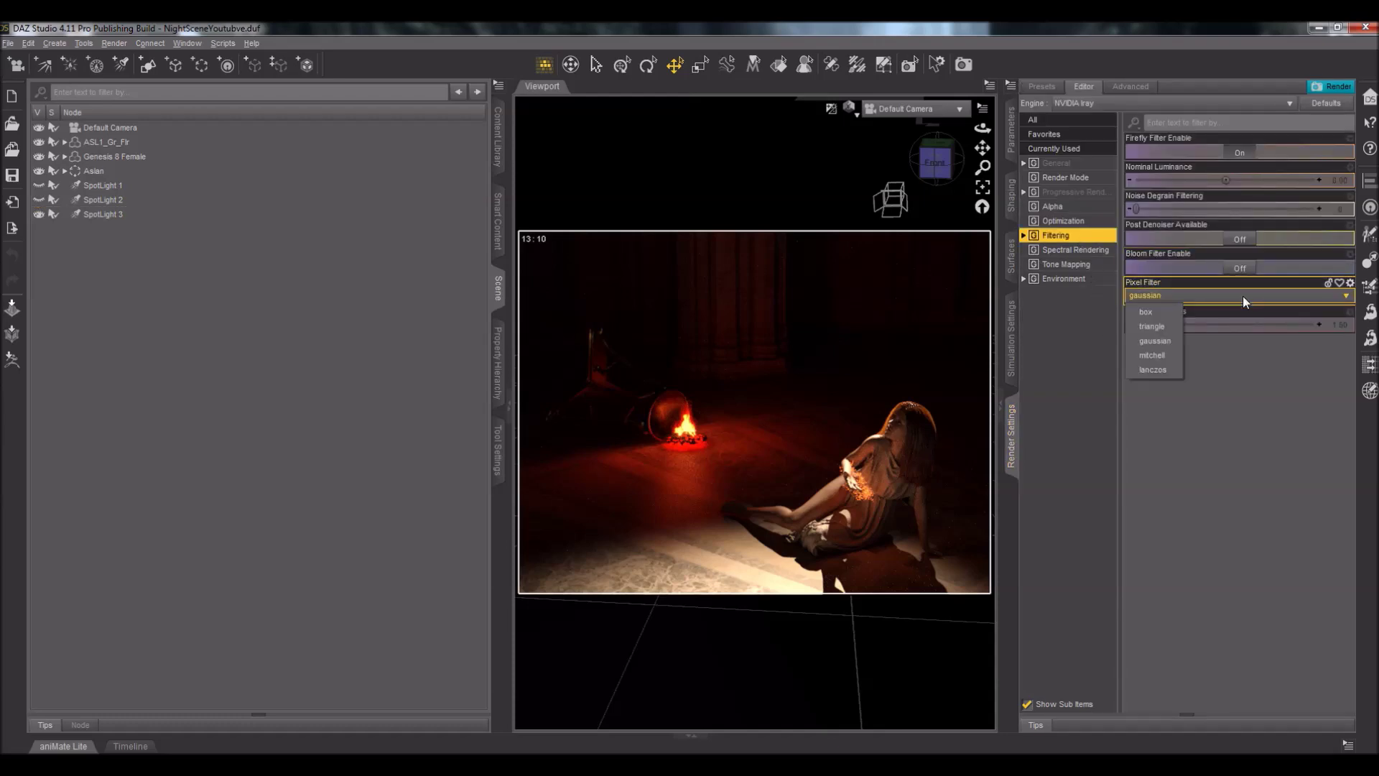
{"action": "left_click", "coordinate": [1157, 355]}
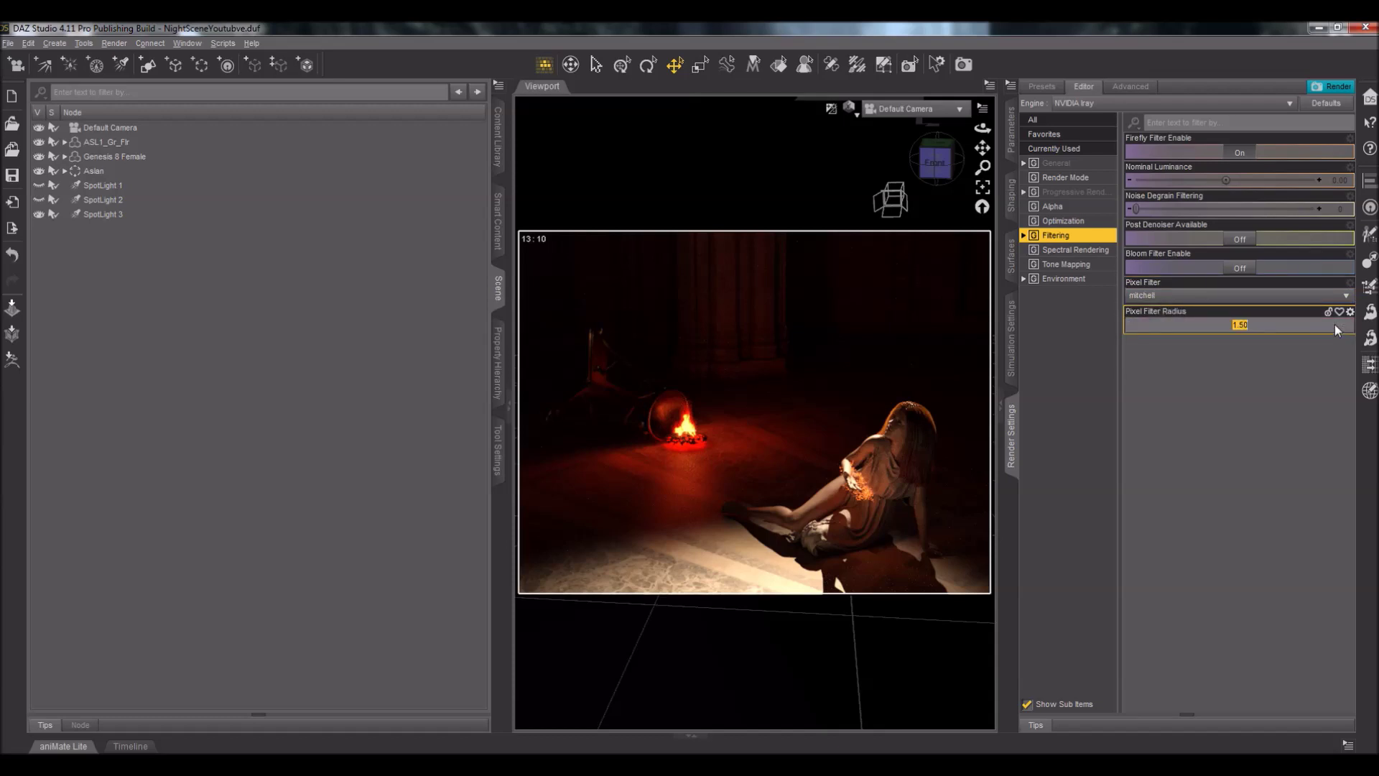
{"action": "type", "text": "0.8"}
{"action": "key", "text": "Return"}
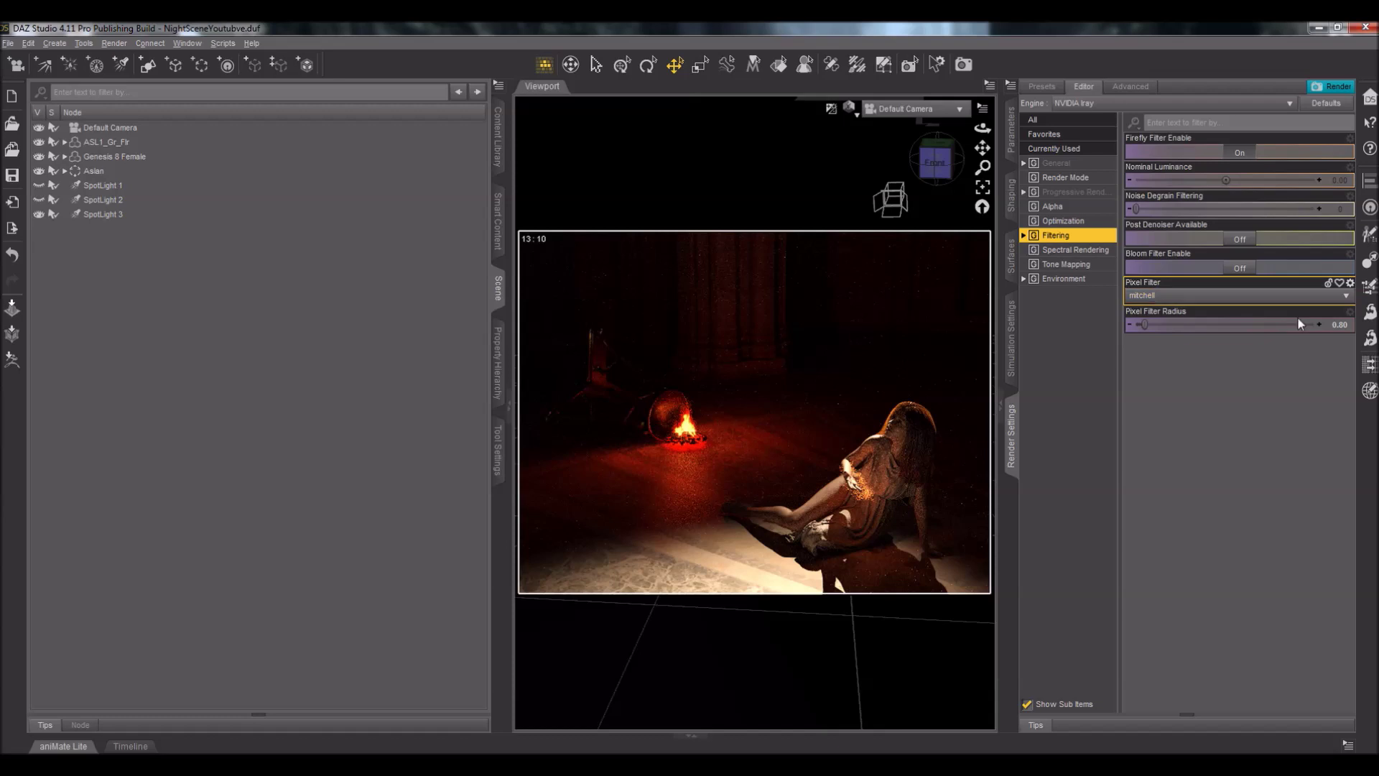
Step: Turn on Bloom Filter with a 0.030 radius and raise its threshold from 2000 to 6000
{"action": "left_click", "coordinate": [1240, 269]}
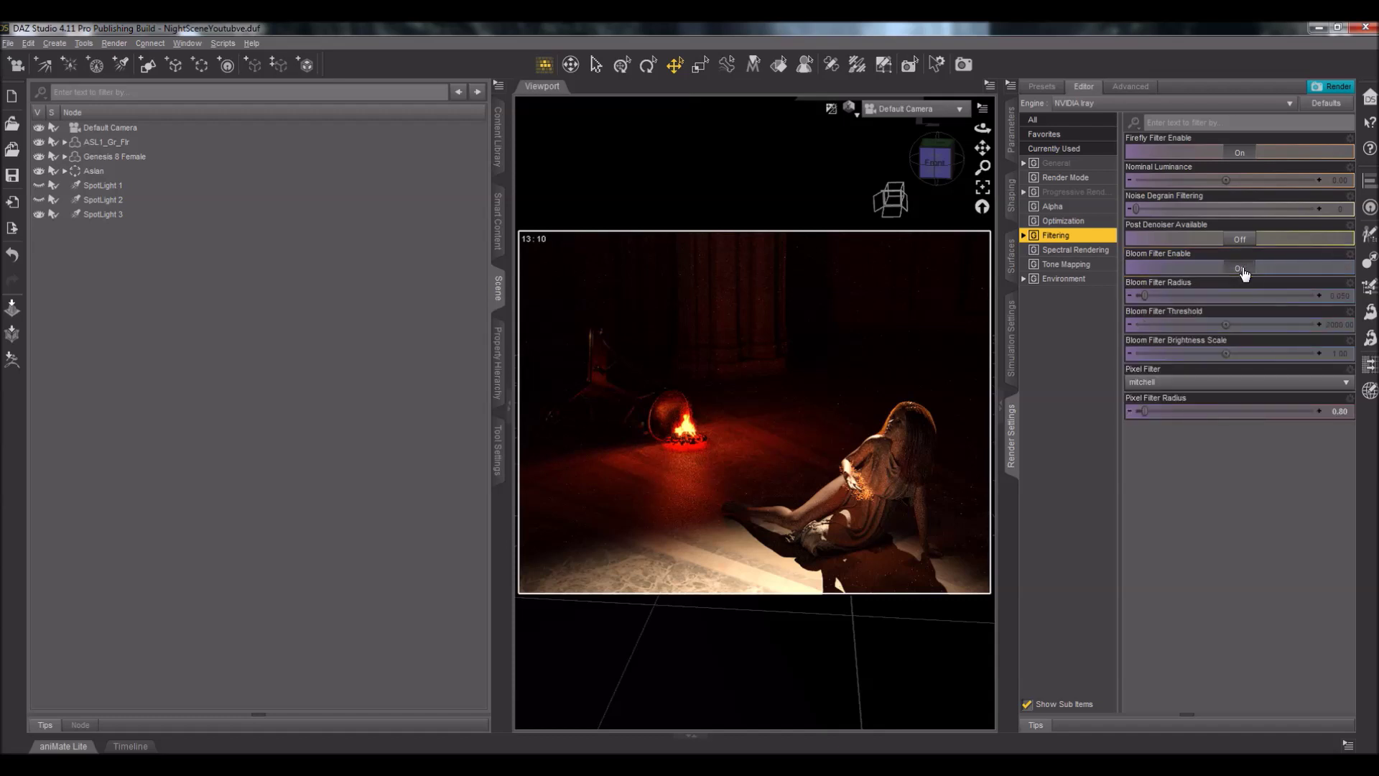
{"action": "left_click", "coordinate": [1338, 300]}
{"action": "type", "text": "03"}
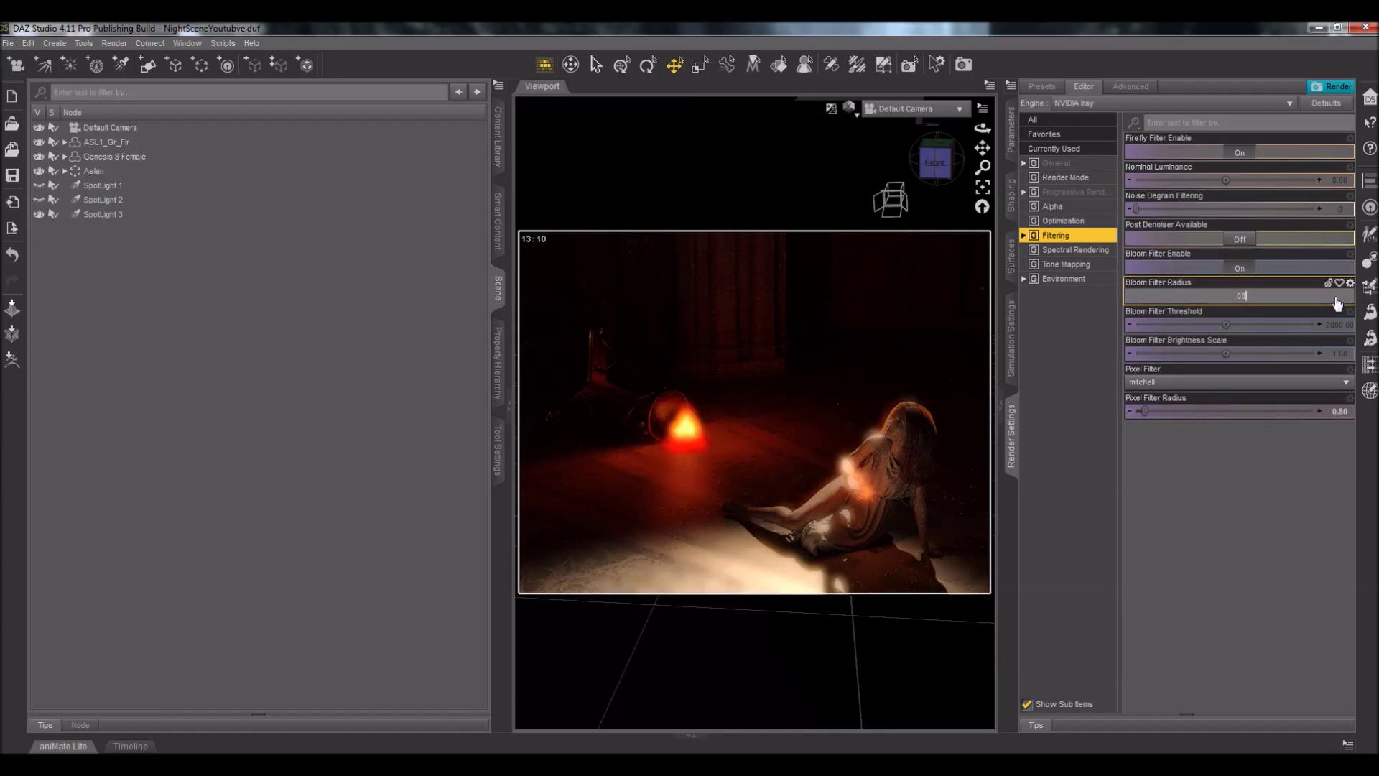
{"action": "key", "text": "Return"}
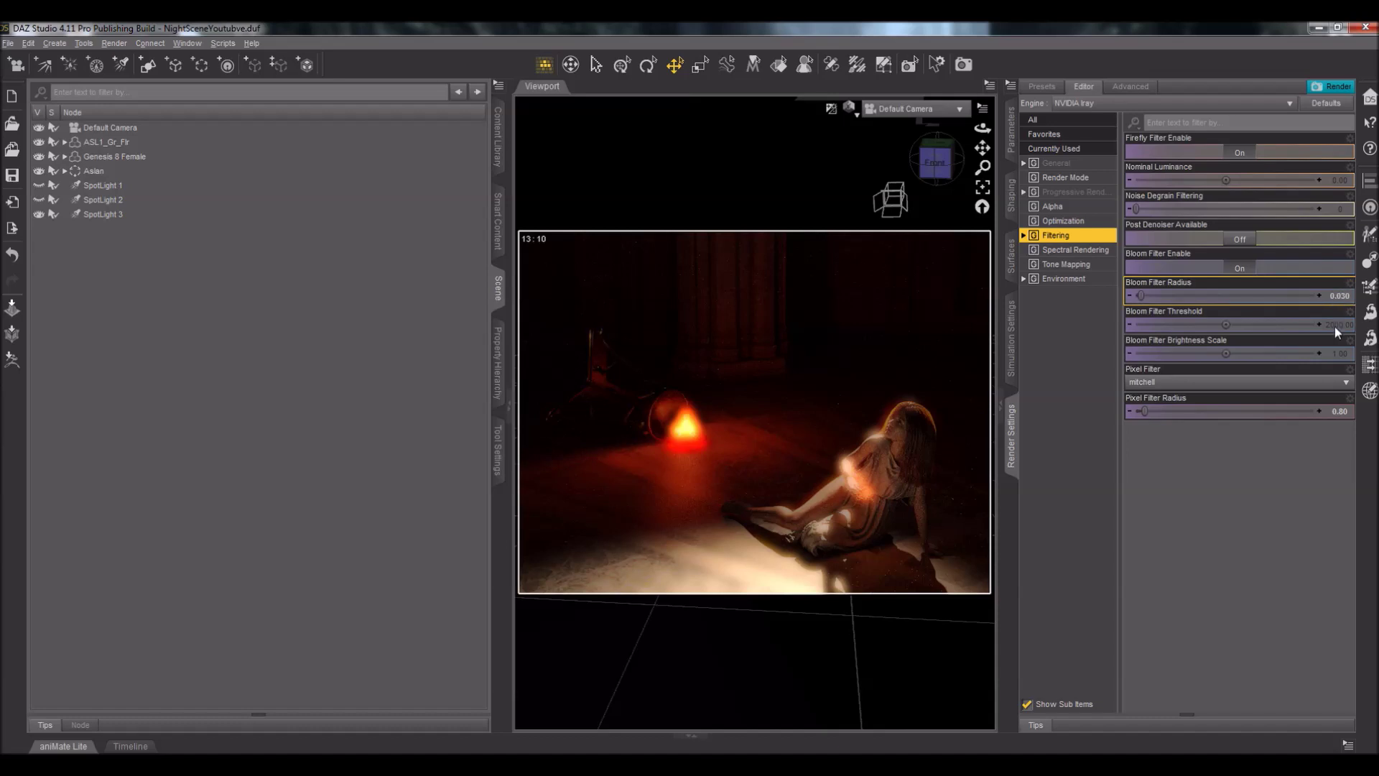
{"action": "left_click", "coordinate": [1335, 326]}
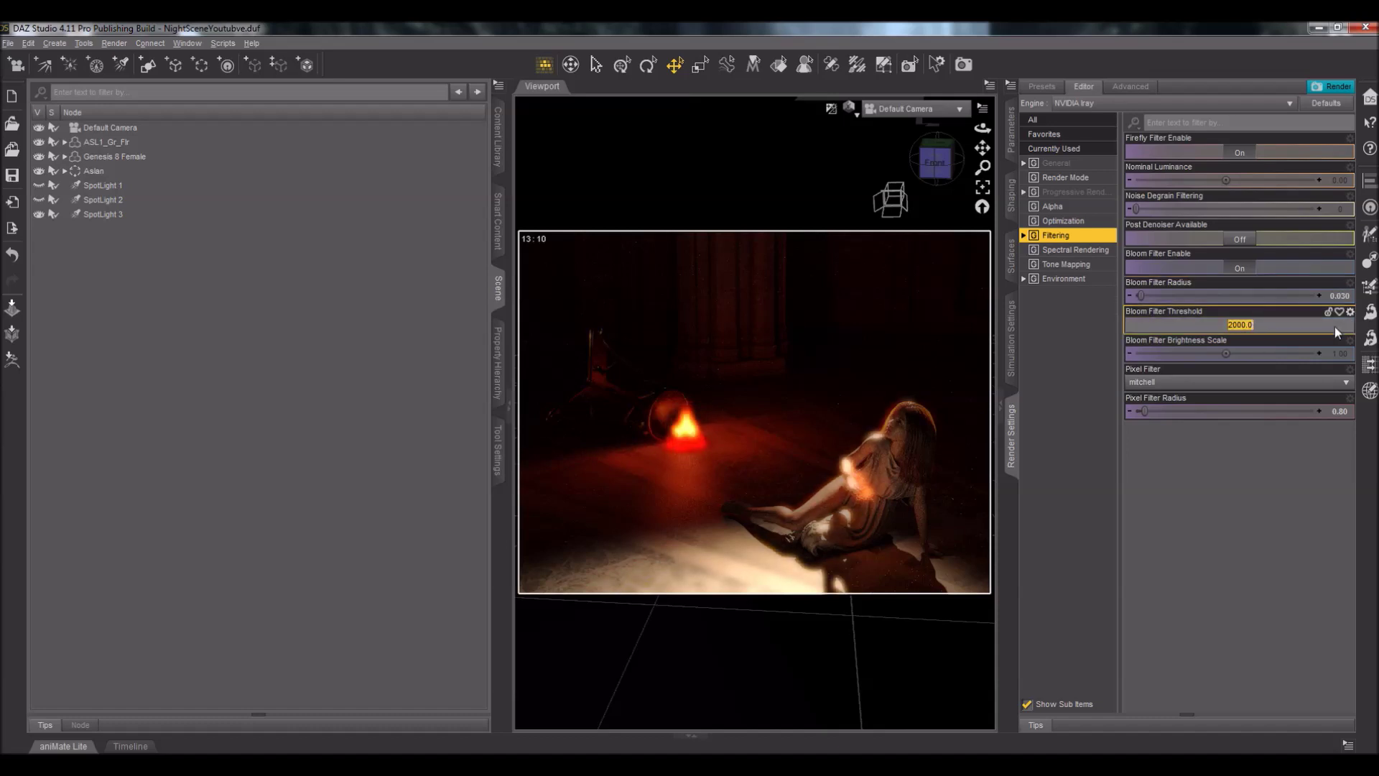
{"action": "type", "text": "6000"}
{"action": "key", "text": "Return"}
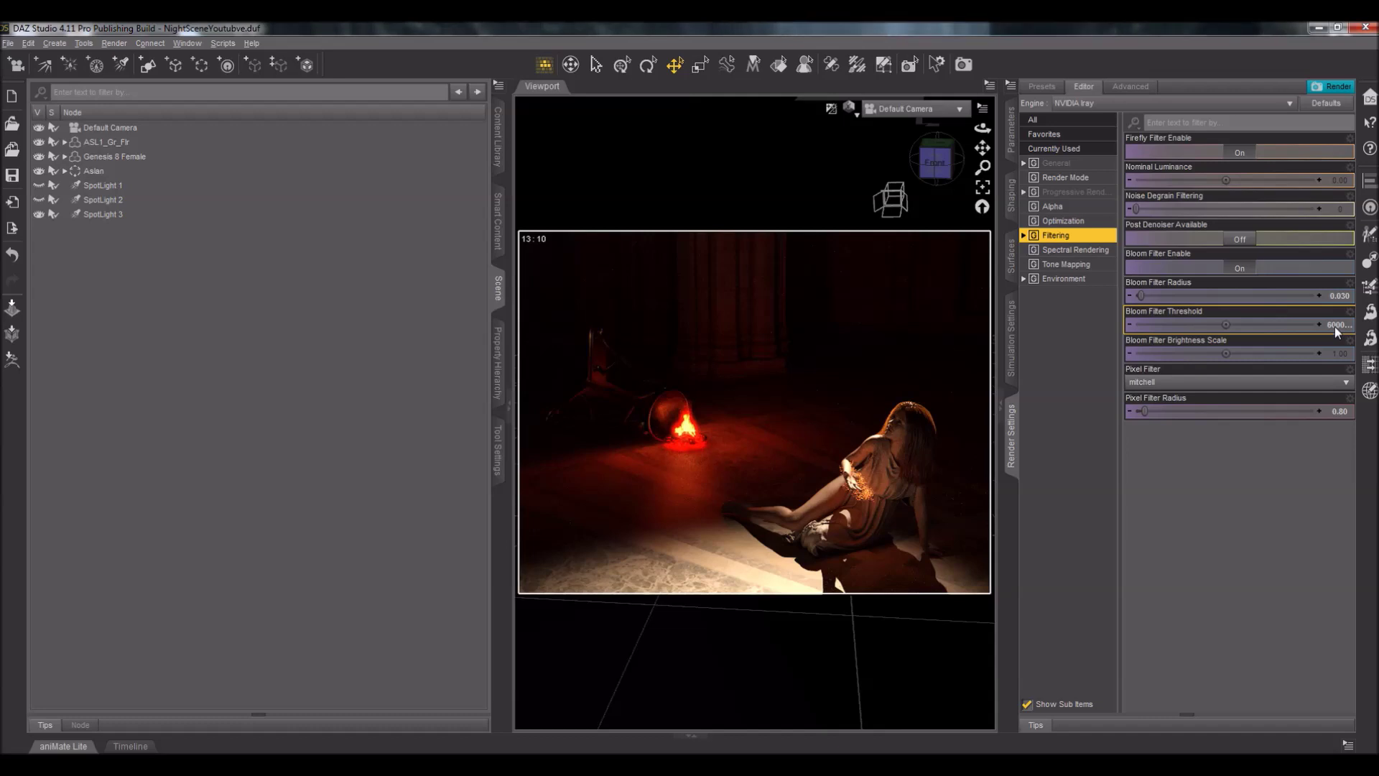
Step: Review SpotLight 1 and SpotLight 2, toggle both lights' visibility, and end with SpotLight 1 selected
{"action": "left_click", "coordinate": [279, 186]}
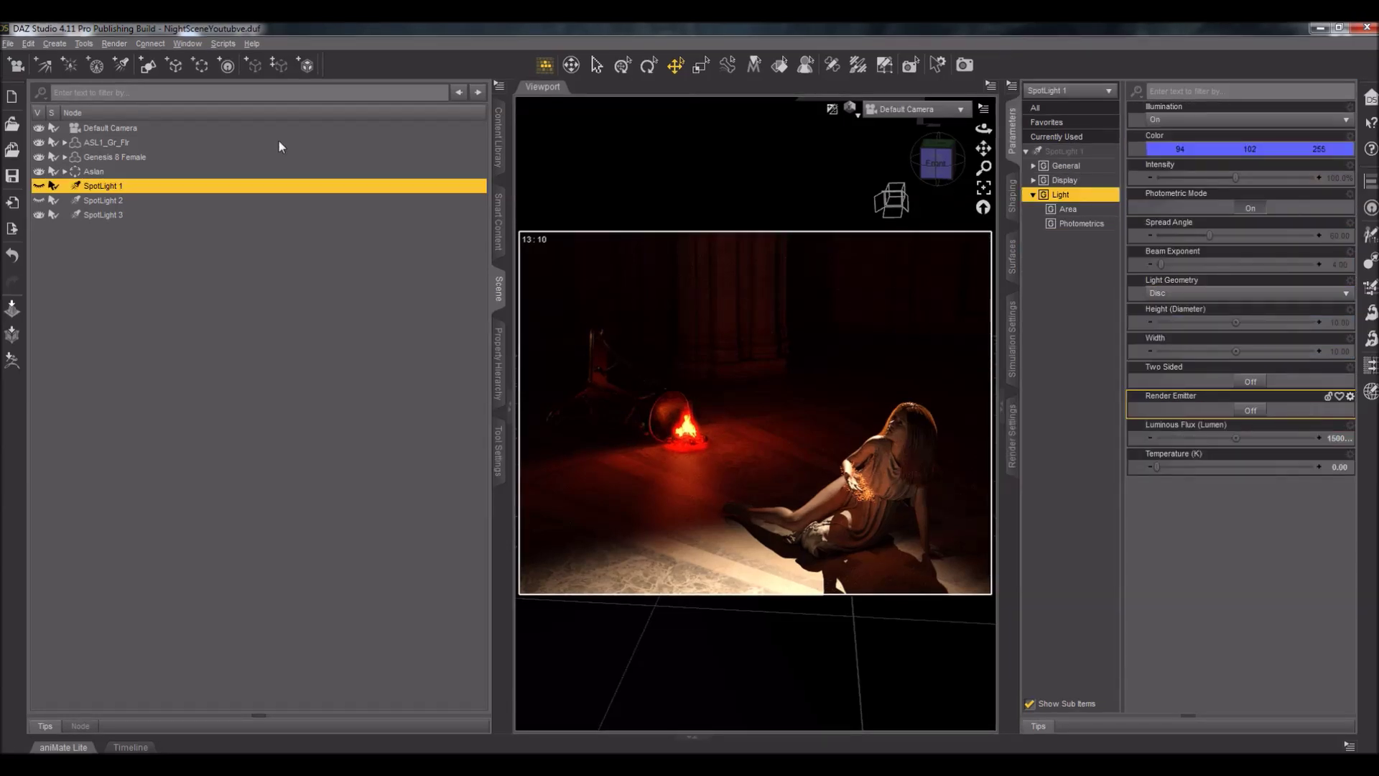
{"action": "left_click", "coordinate": [131, 202]}
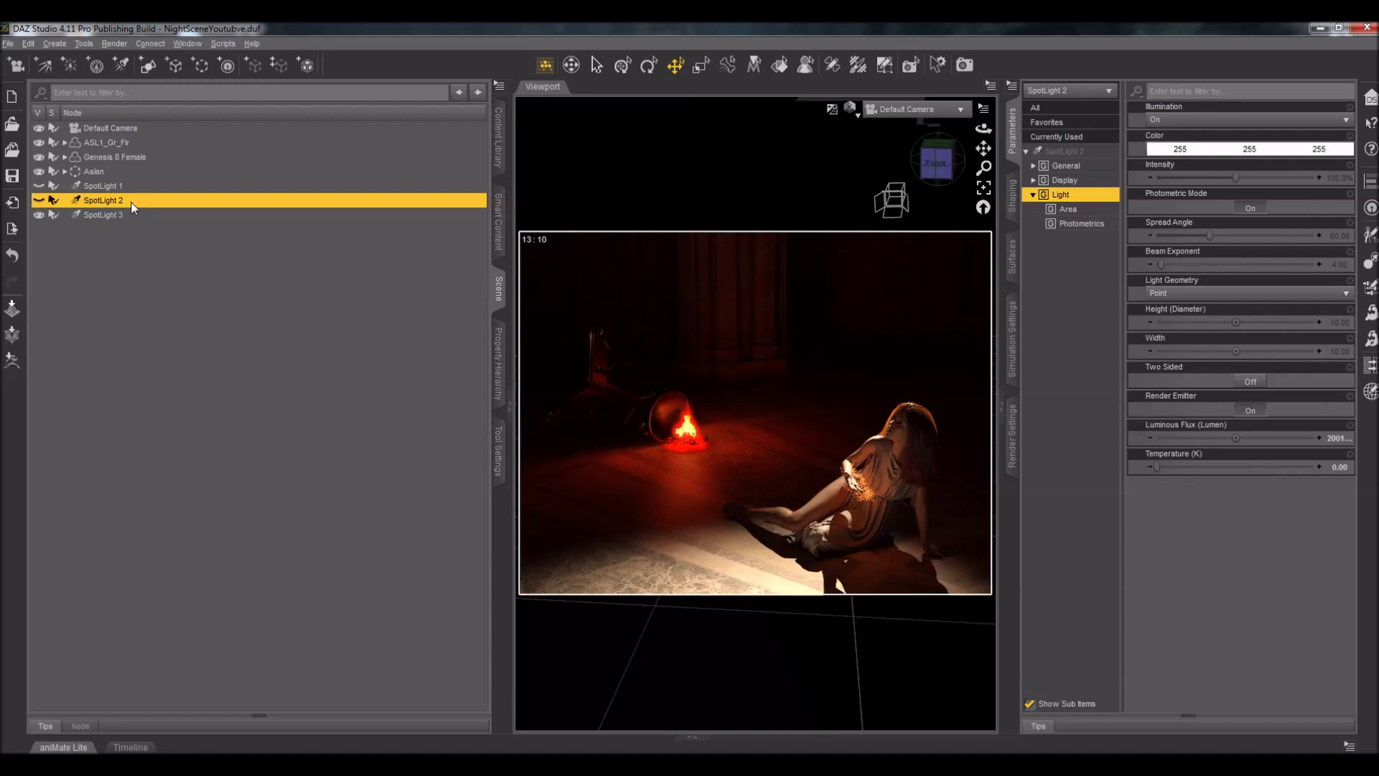
{"action": "left_click", "coordinate": [39, 200]}
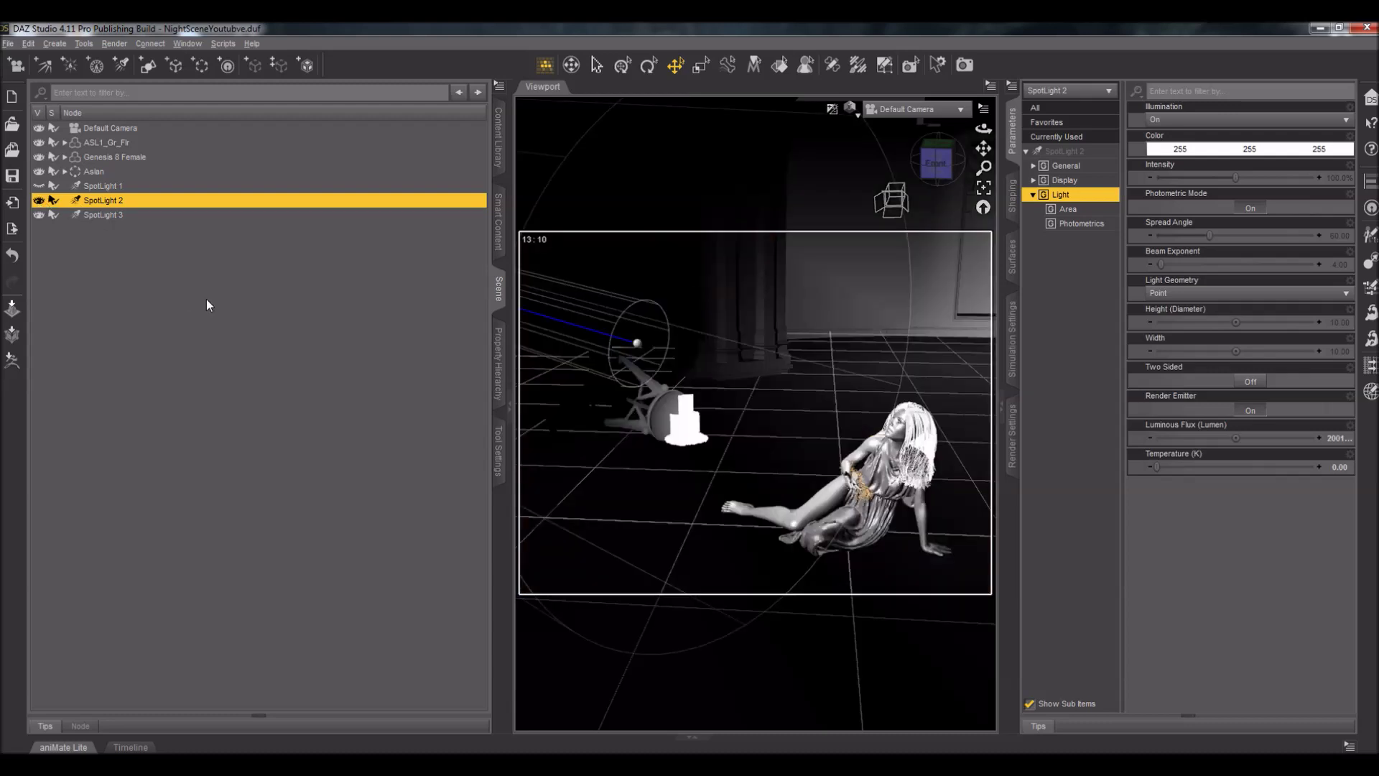
{"action": "left_click", "coordinate": [154, 187]}
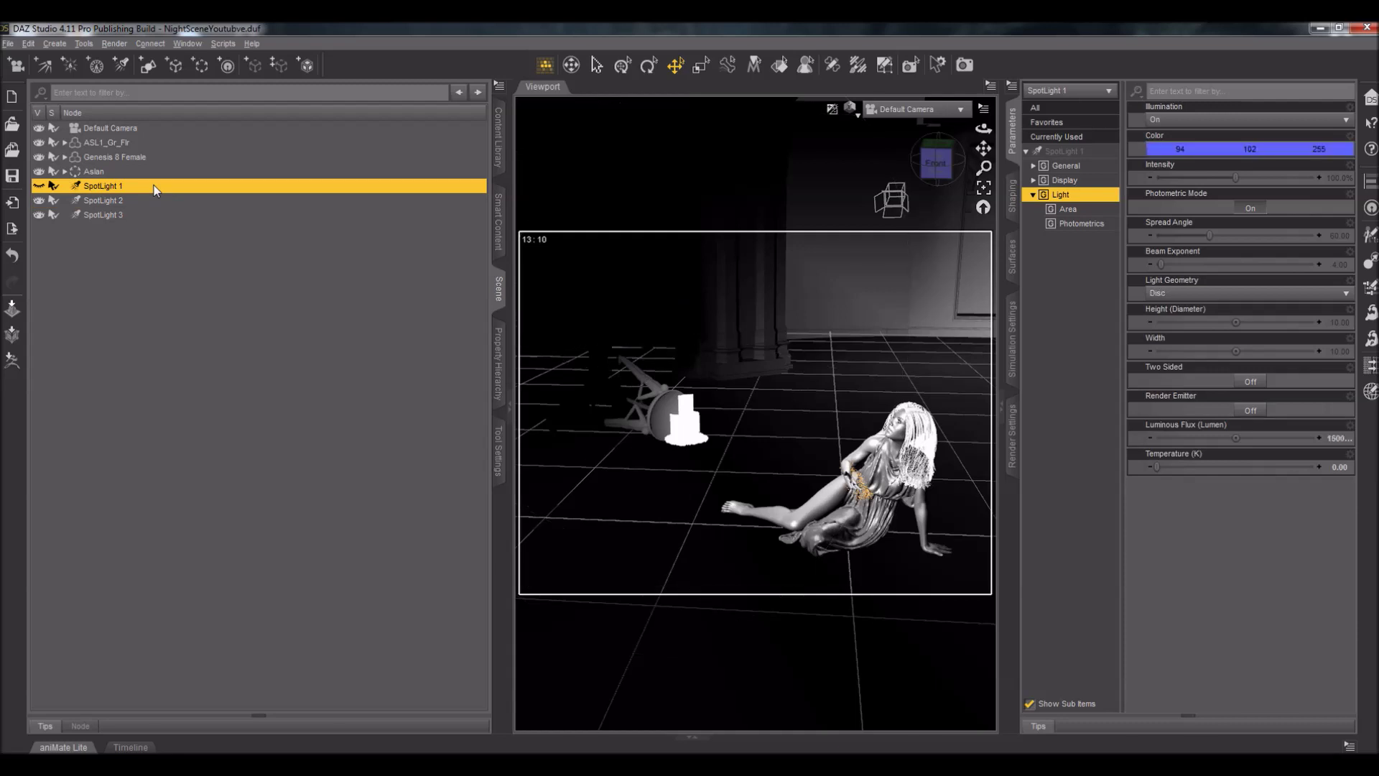
{"action": "left_click", "coordinate": [39, 186]}
Step: Set SpotLight 1's Color to pure white (255, 255, 255) in the Select Color dialog
{"action": "left_click", "coordinate": [1230, 148]}
{"action": "left_click", "coordinate": [667, 401]}
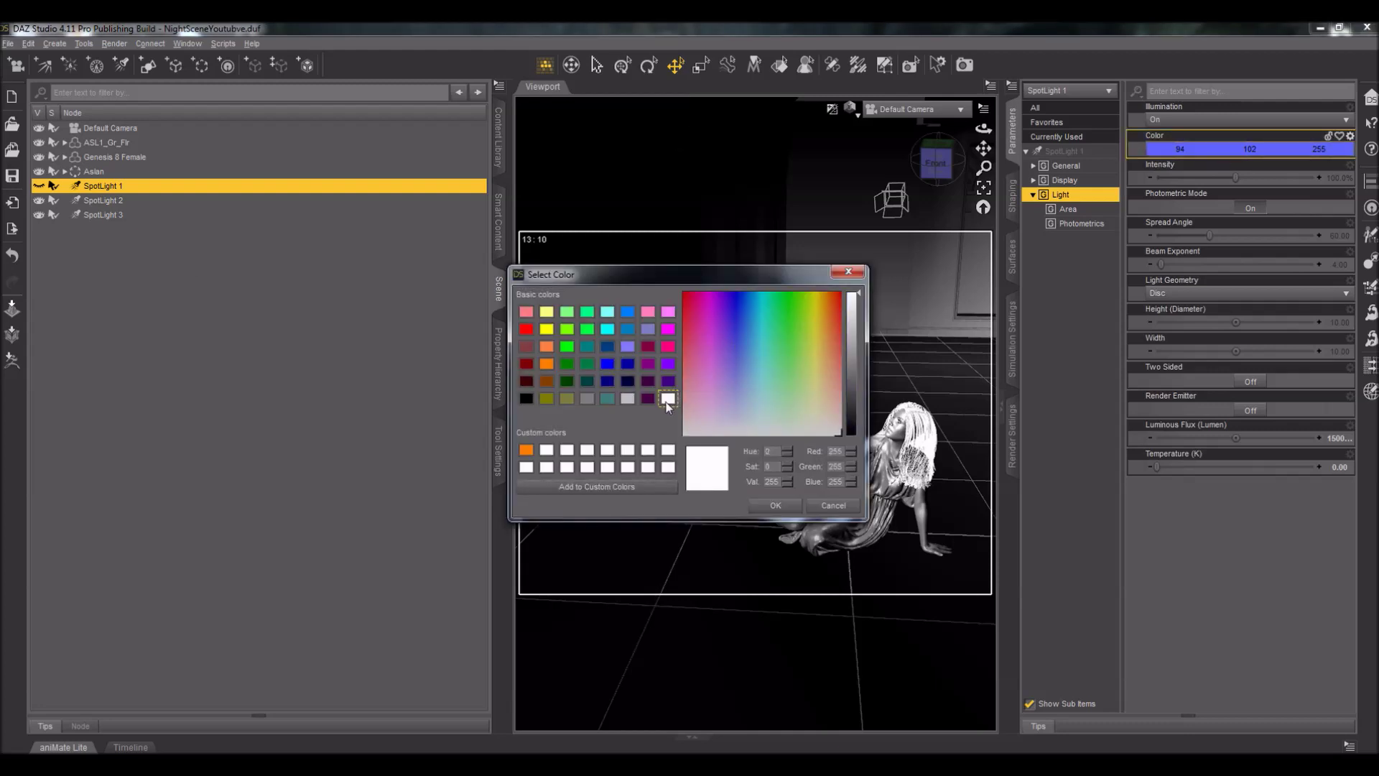
{"action": "left_click", "coordinate": [774, 506]}
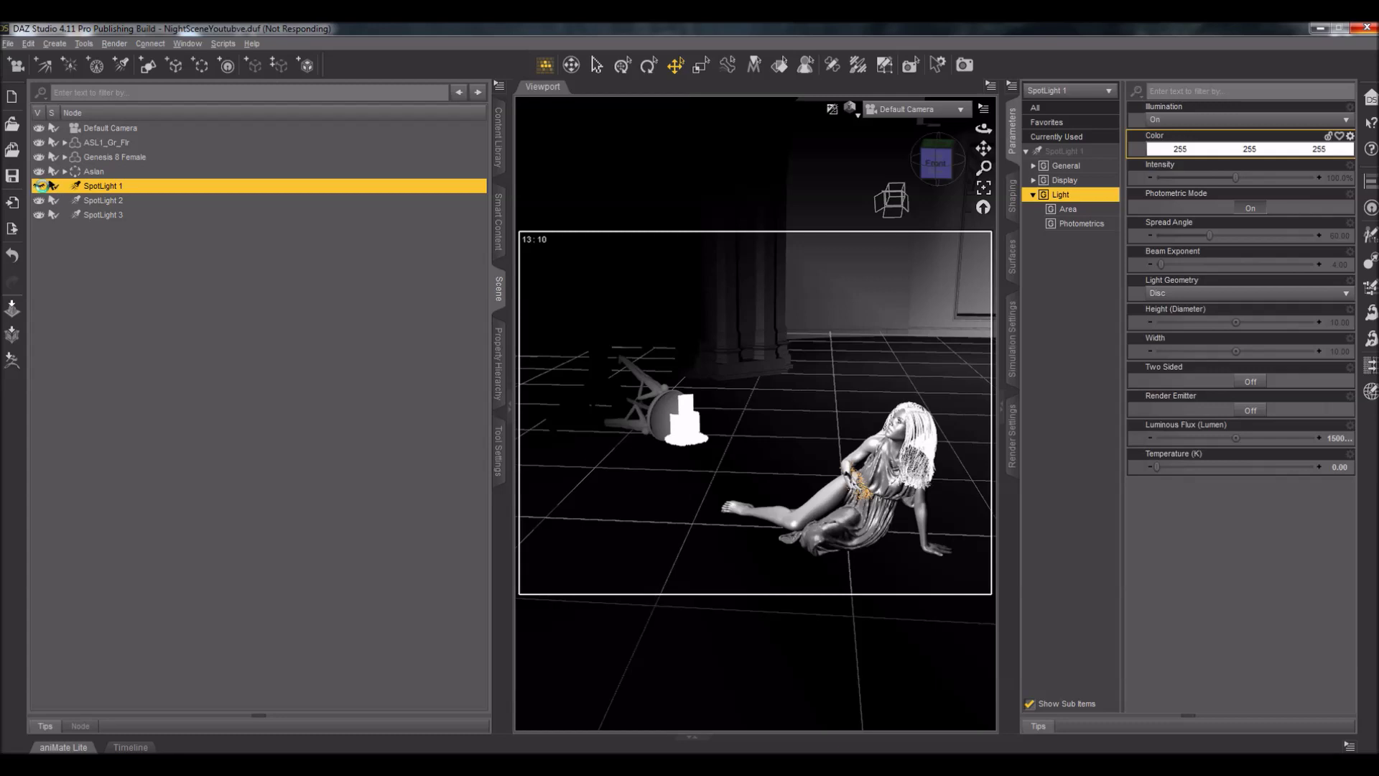
Step: Restore SpotLight 1's visibility, check SpotLight 2's flux, and set SpotLight 1's Luminous Flux to 15000
{"action": "left_click", "coordinate": [40, 186]}
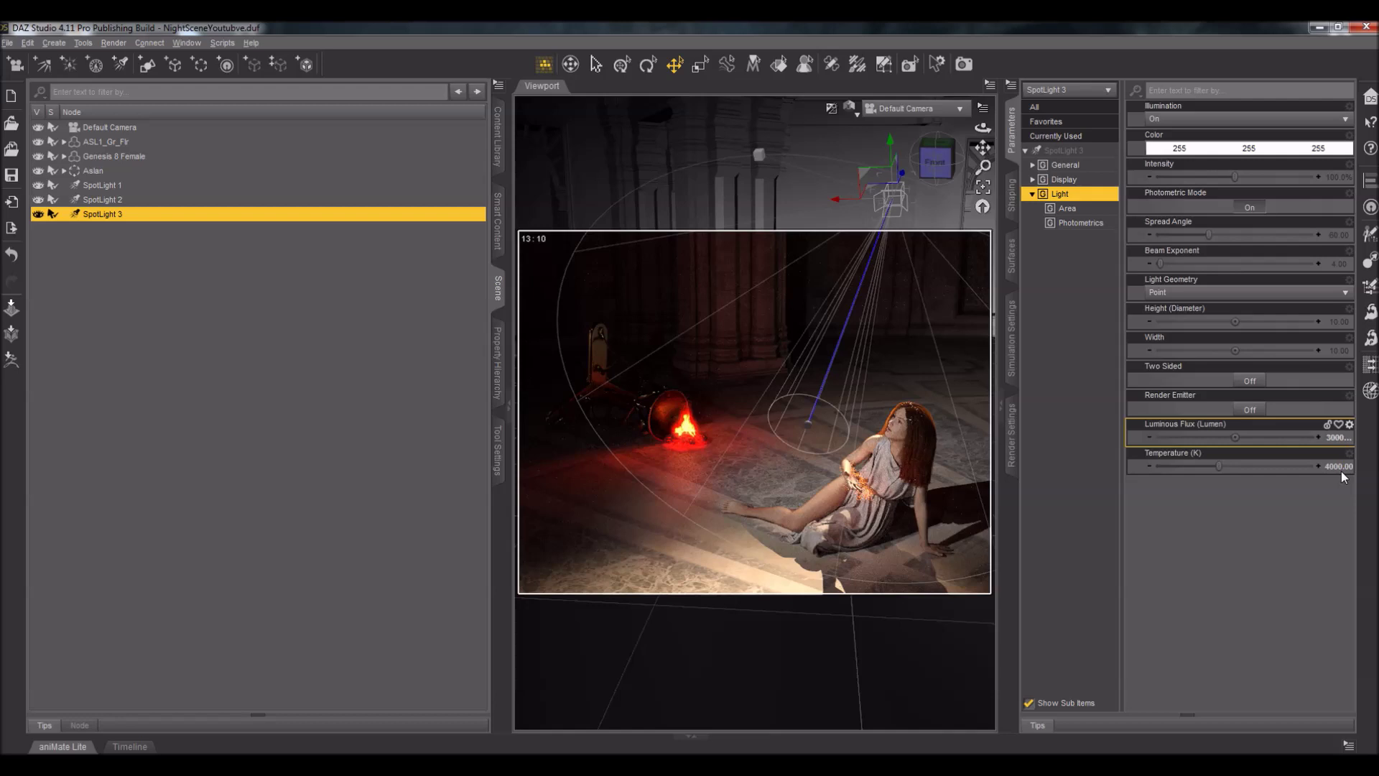
{"action": "left_click", "coordinate": [245, 199]}
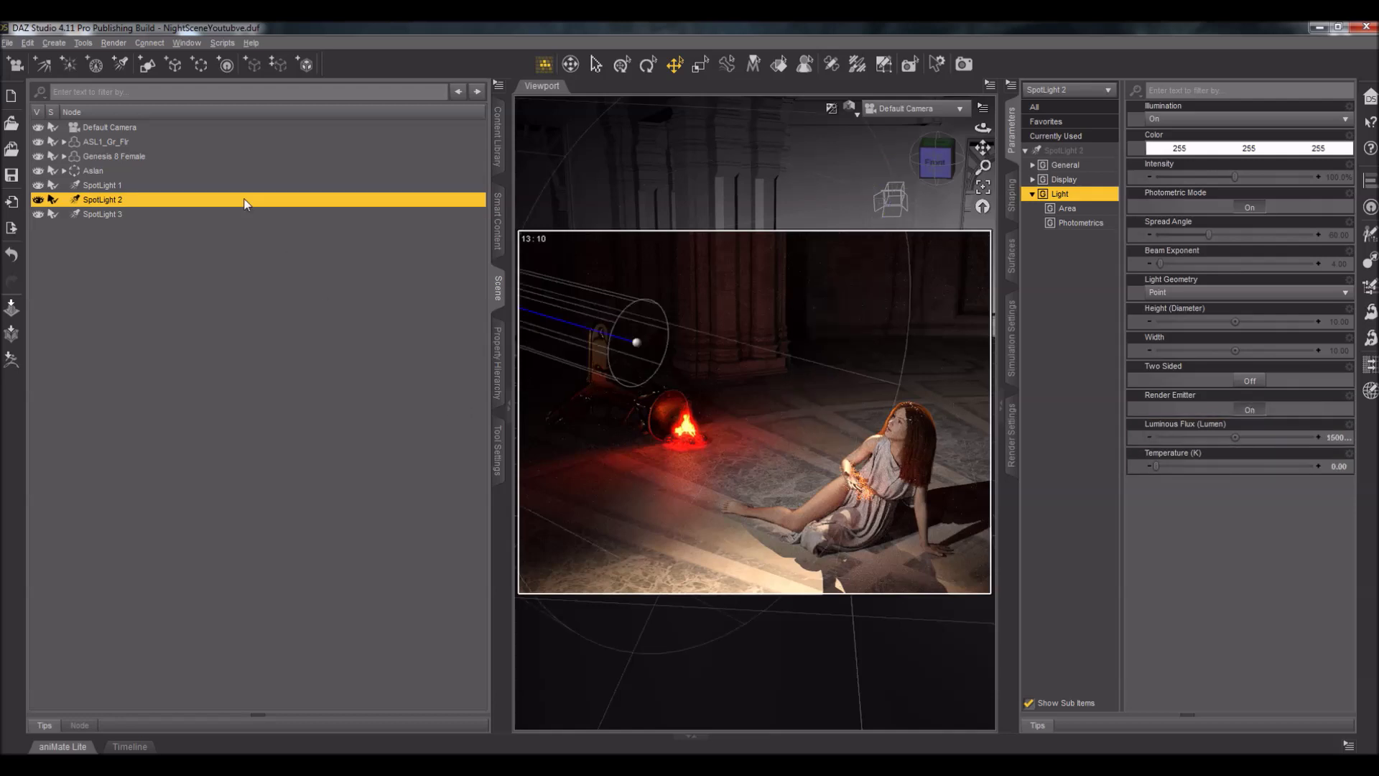
{"action": "left_click", "coordinate": [1330, 438]}
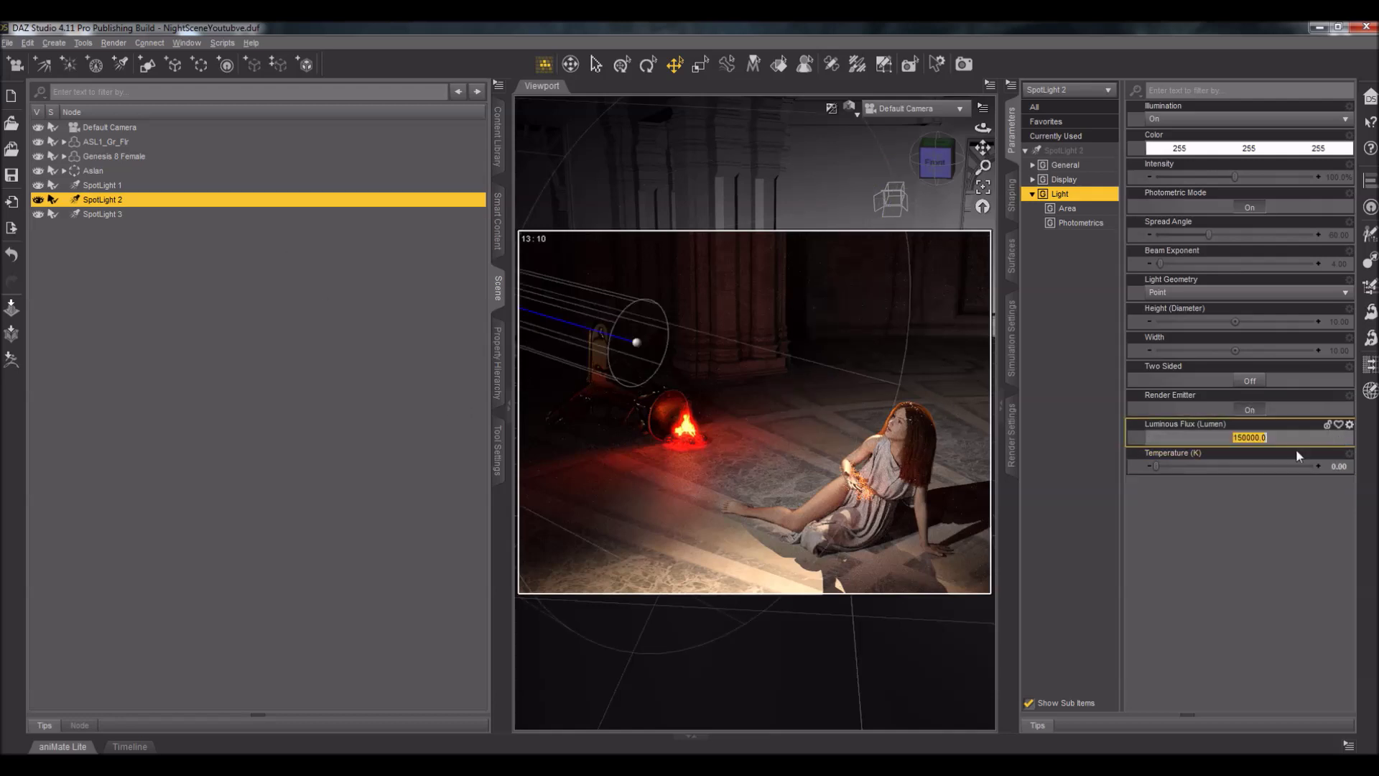
{"action": "left_click", "coordinate": [214, 185]}
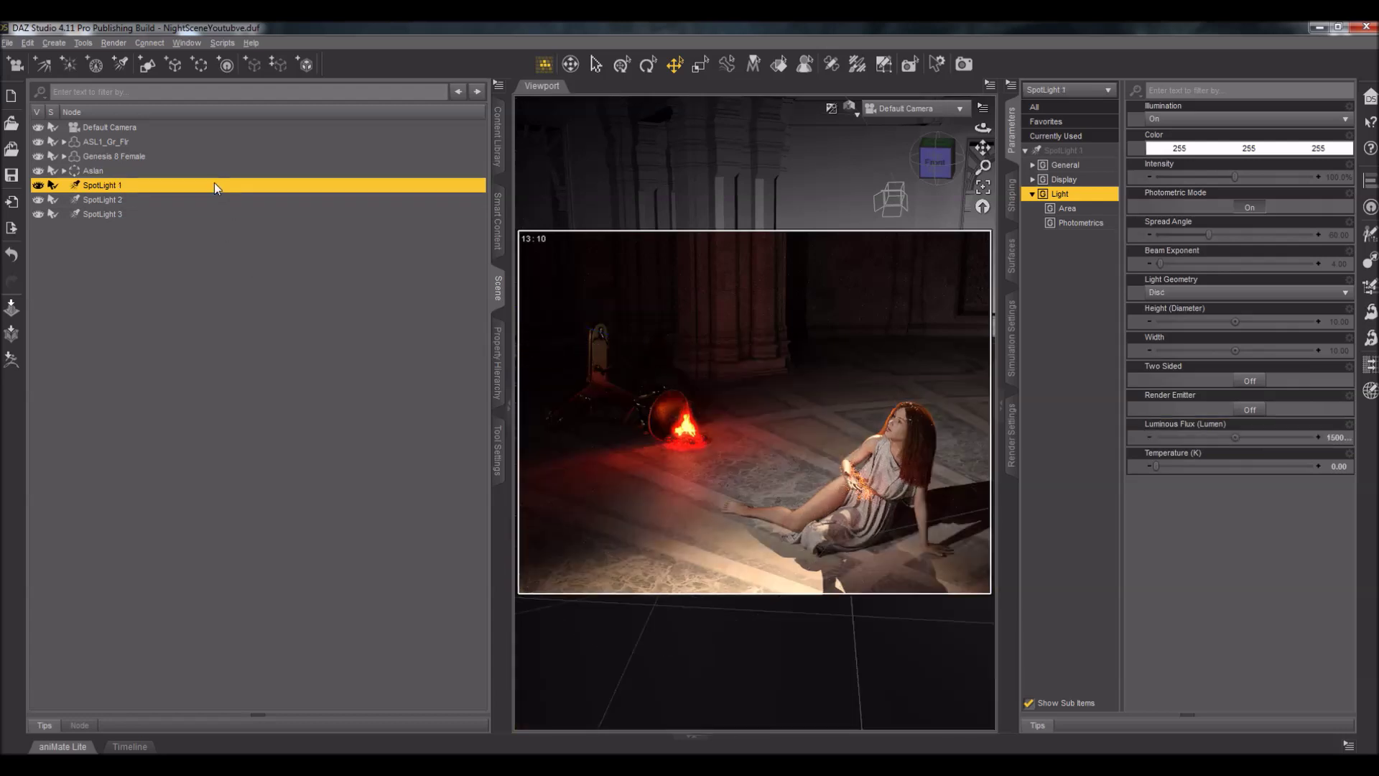
{"action": "left_click", "coordinate": [1331, 438]}
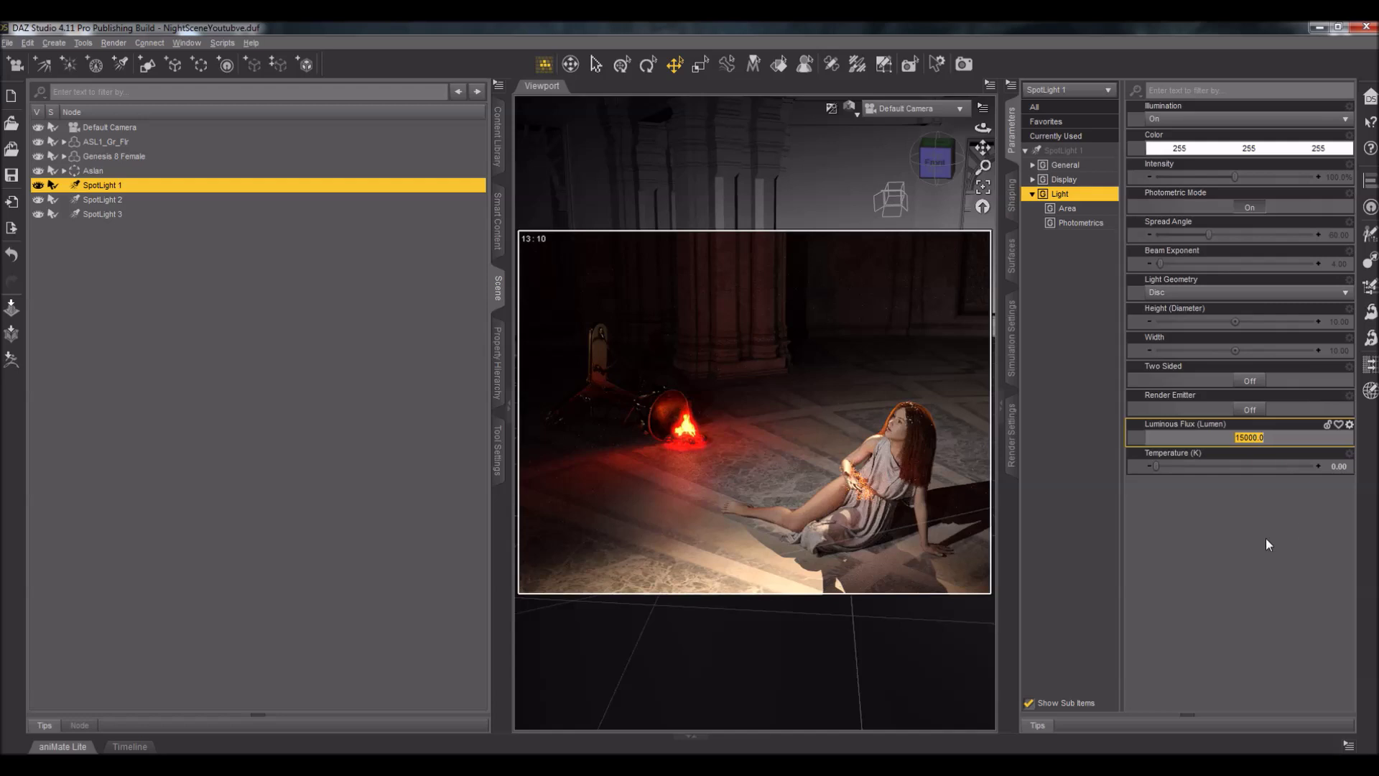
{"action": "key", "text": "Return"}
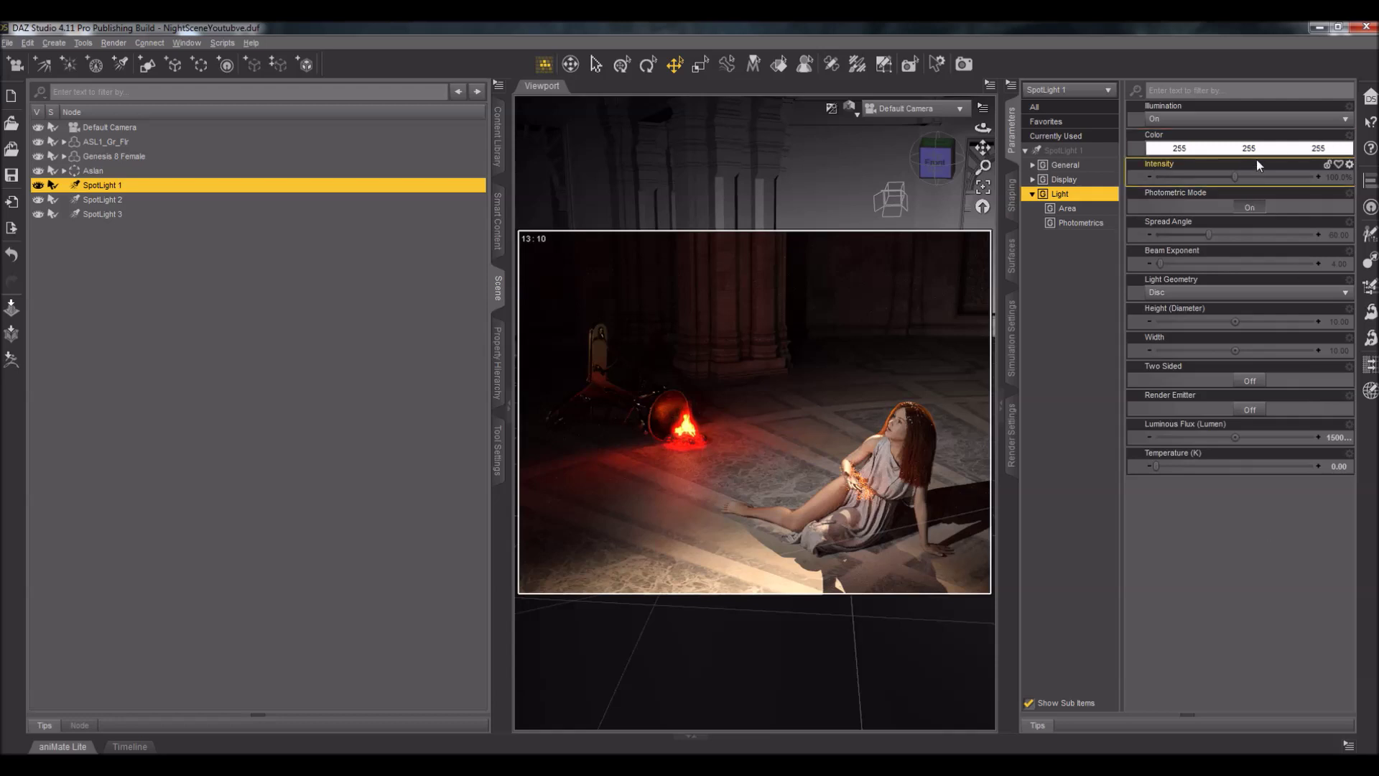
{"action": "left_click", "coordinate": [1274, 150]}
Step: Apply a pale lavender colour (223, 221, 255) to SpotLight 1, then clear the scene selection
{"action": "left_click", "coordinate": [733, 417]}
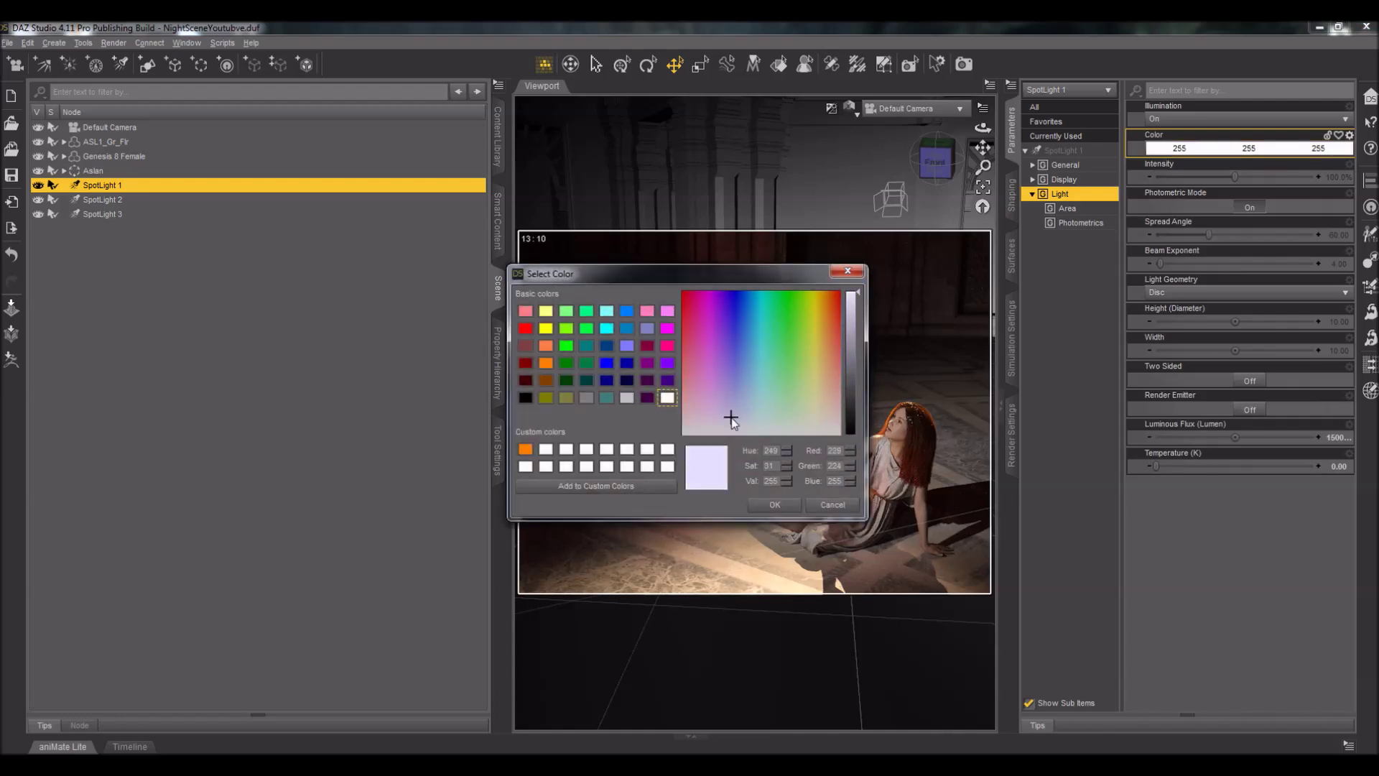
{"action": "left_click", "coordinate": [774, 504]}
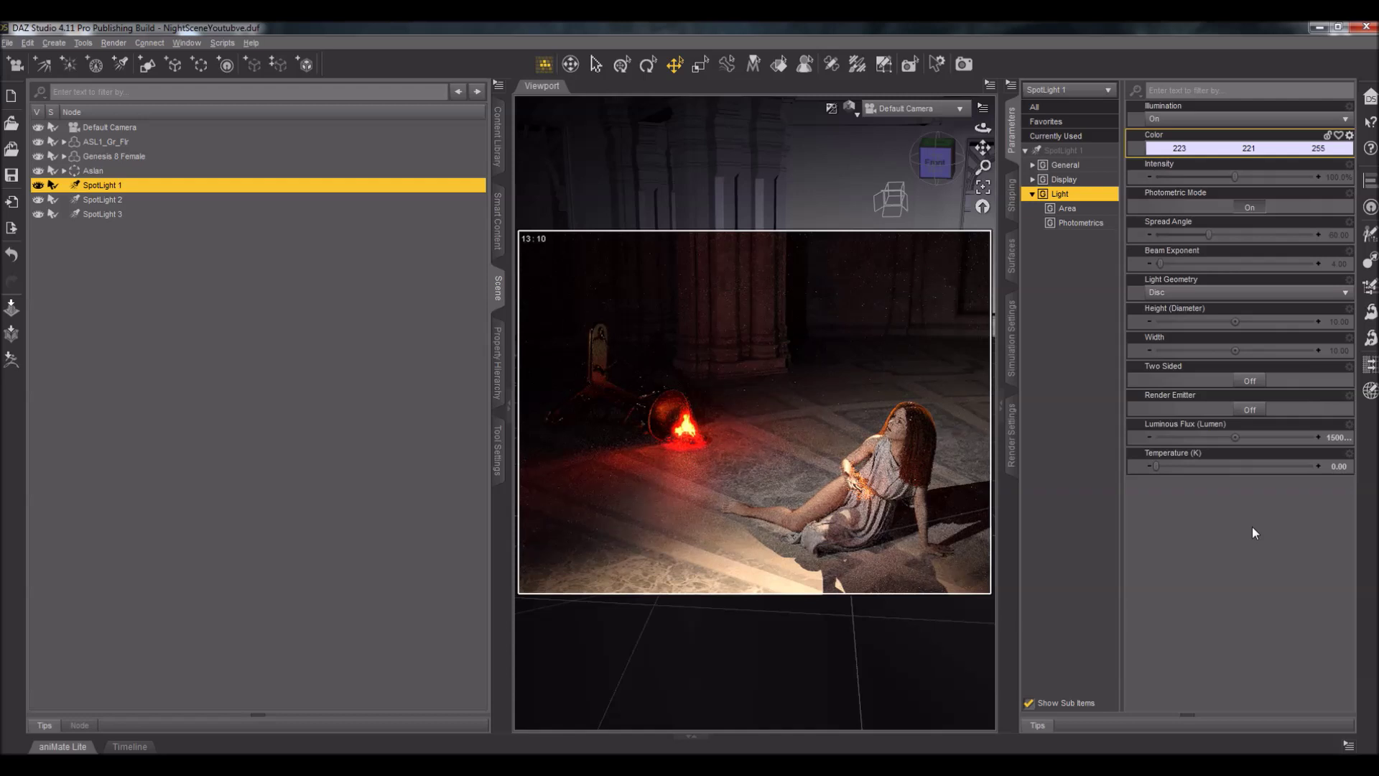
{"action": "left_click", "coordinate": [279, 366]}
Step: Check SpotLights 3, 2 and 1, then return to Render Settings at the Bloom Filter Threshold
{"action": "left_click", "coordinate": [200, 213]}
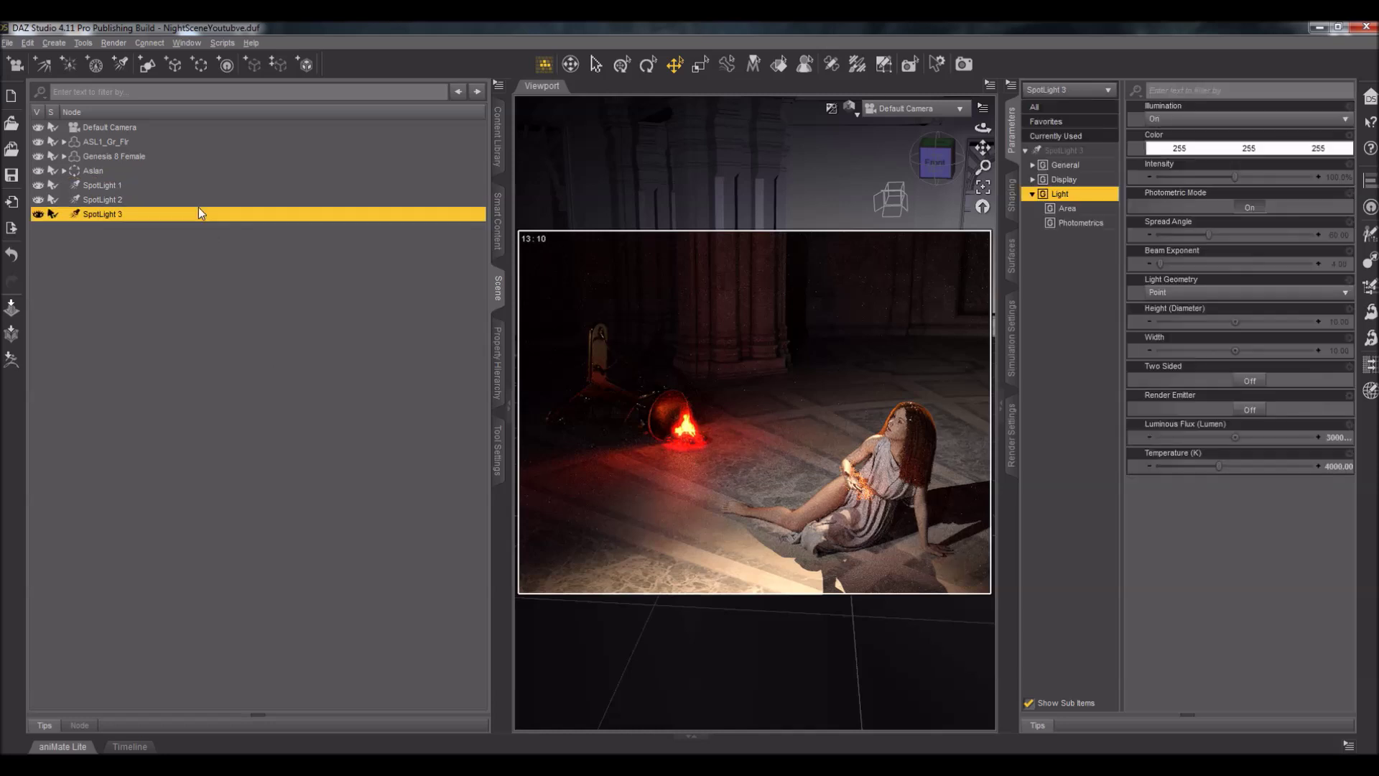
{"action": "left_click", "coordinate": [204, 197]}
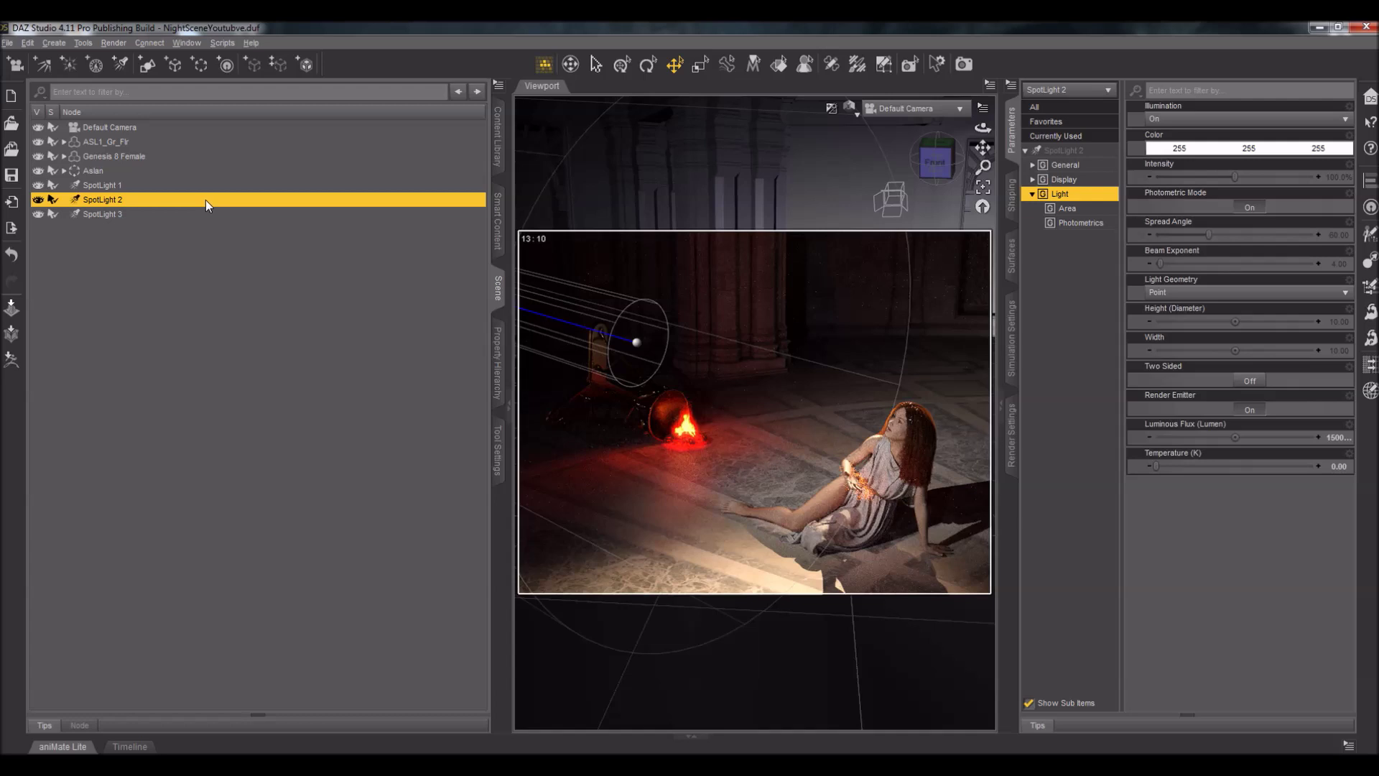
{"action": "left_click", "coordinate": [200, 185]}
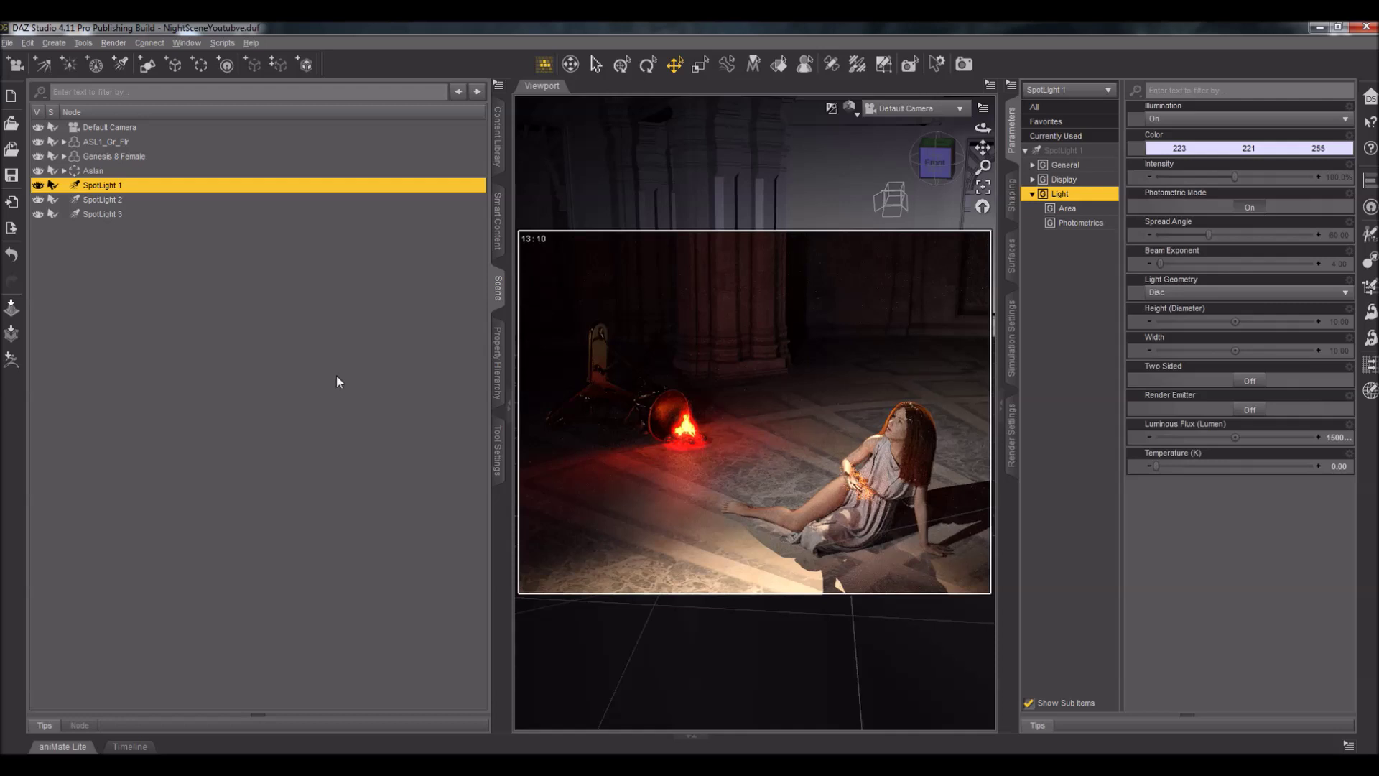
{"action": "left_click", "coordinate": [1012, 438]}
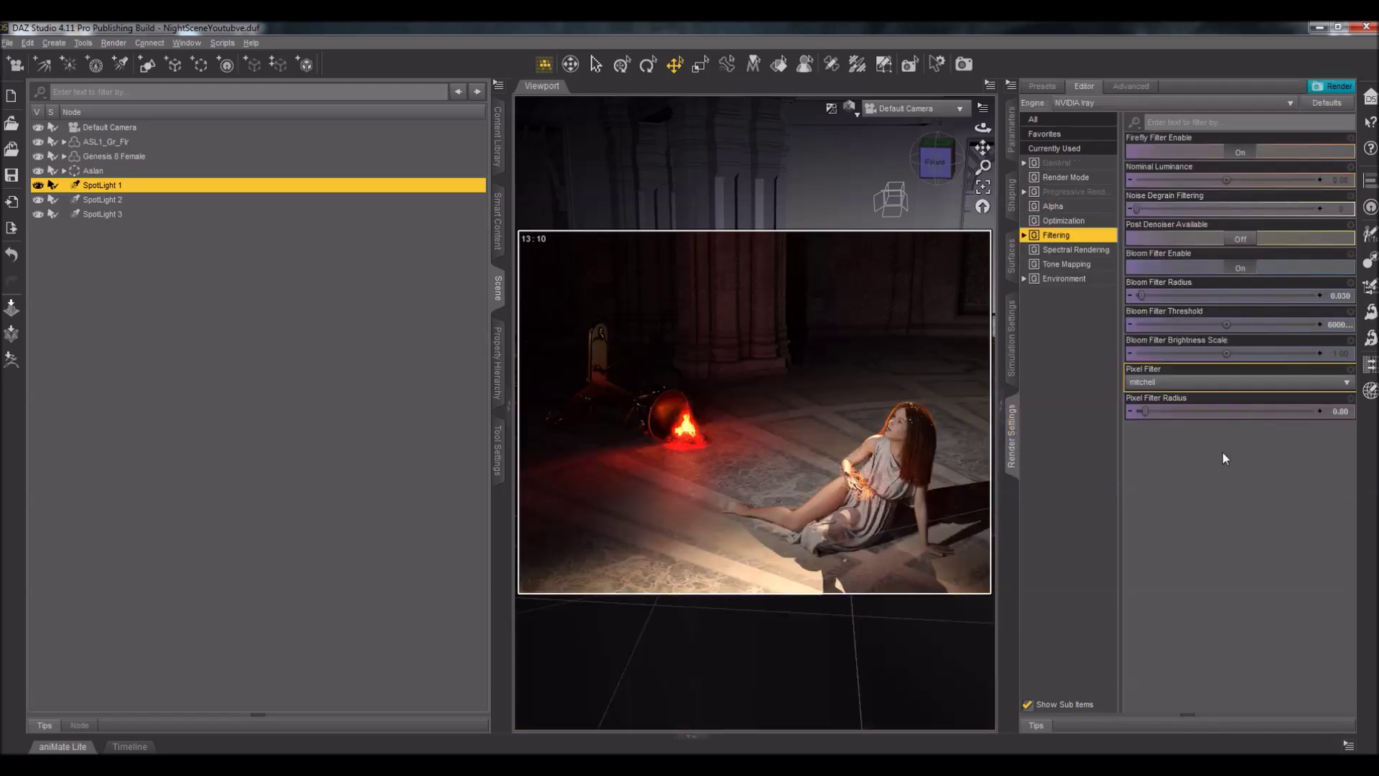
{"action": "left_click", "coordinate": [1261, 310]}
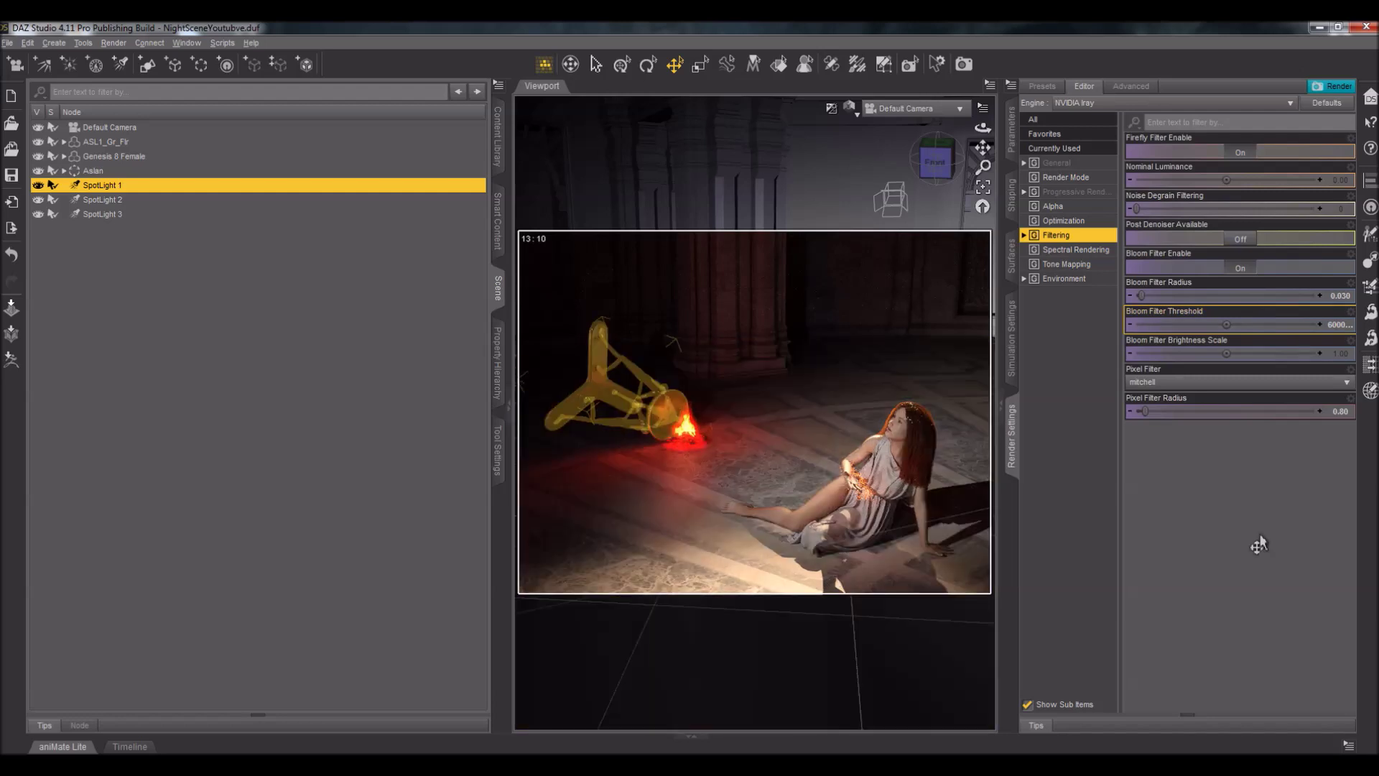
Step: Show the General render settings: a 1300 × 1000 still image rendering to a new window
{"action": "left_click", "coordinate": [1056, 163]}
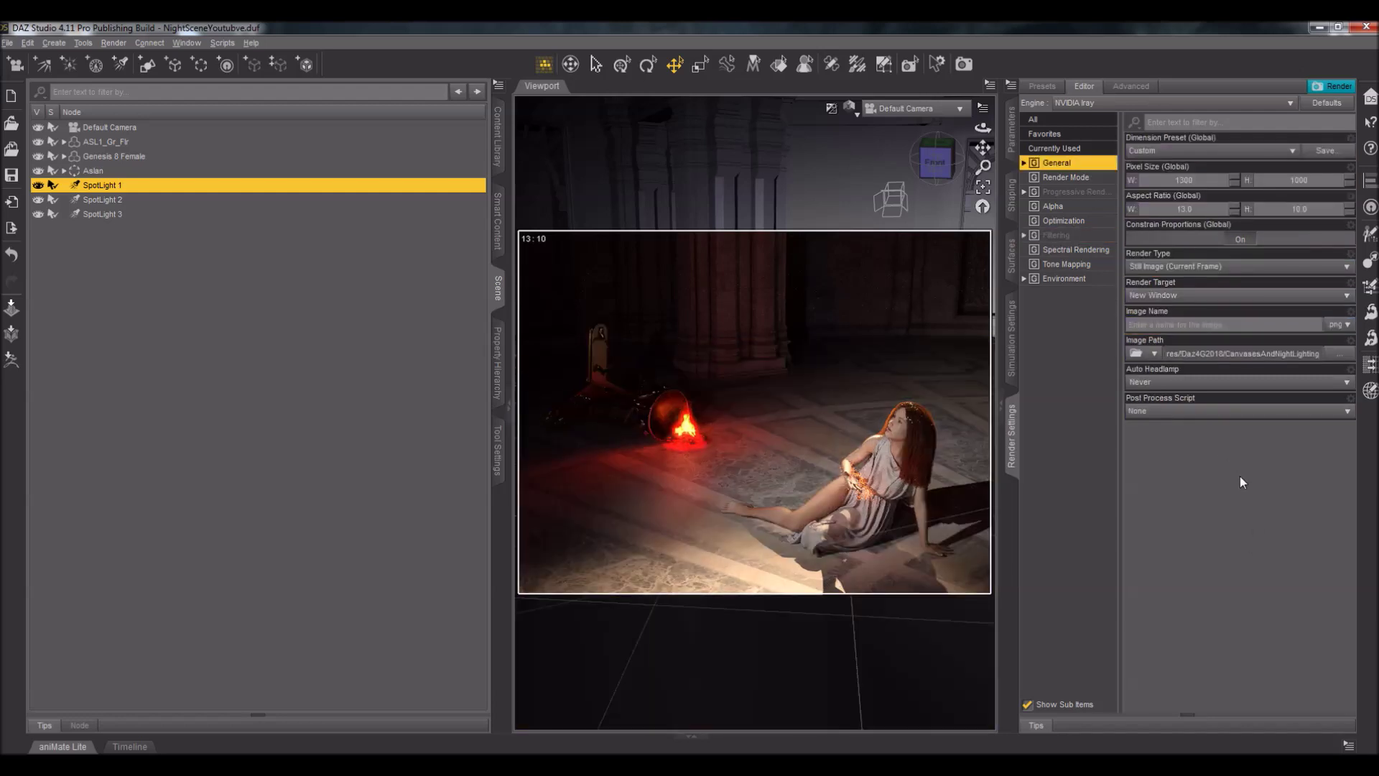